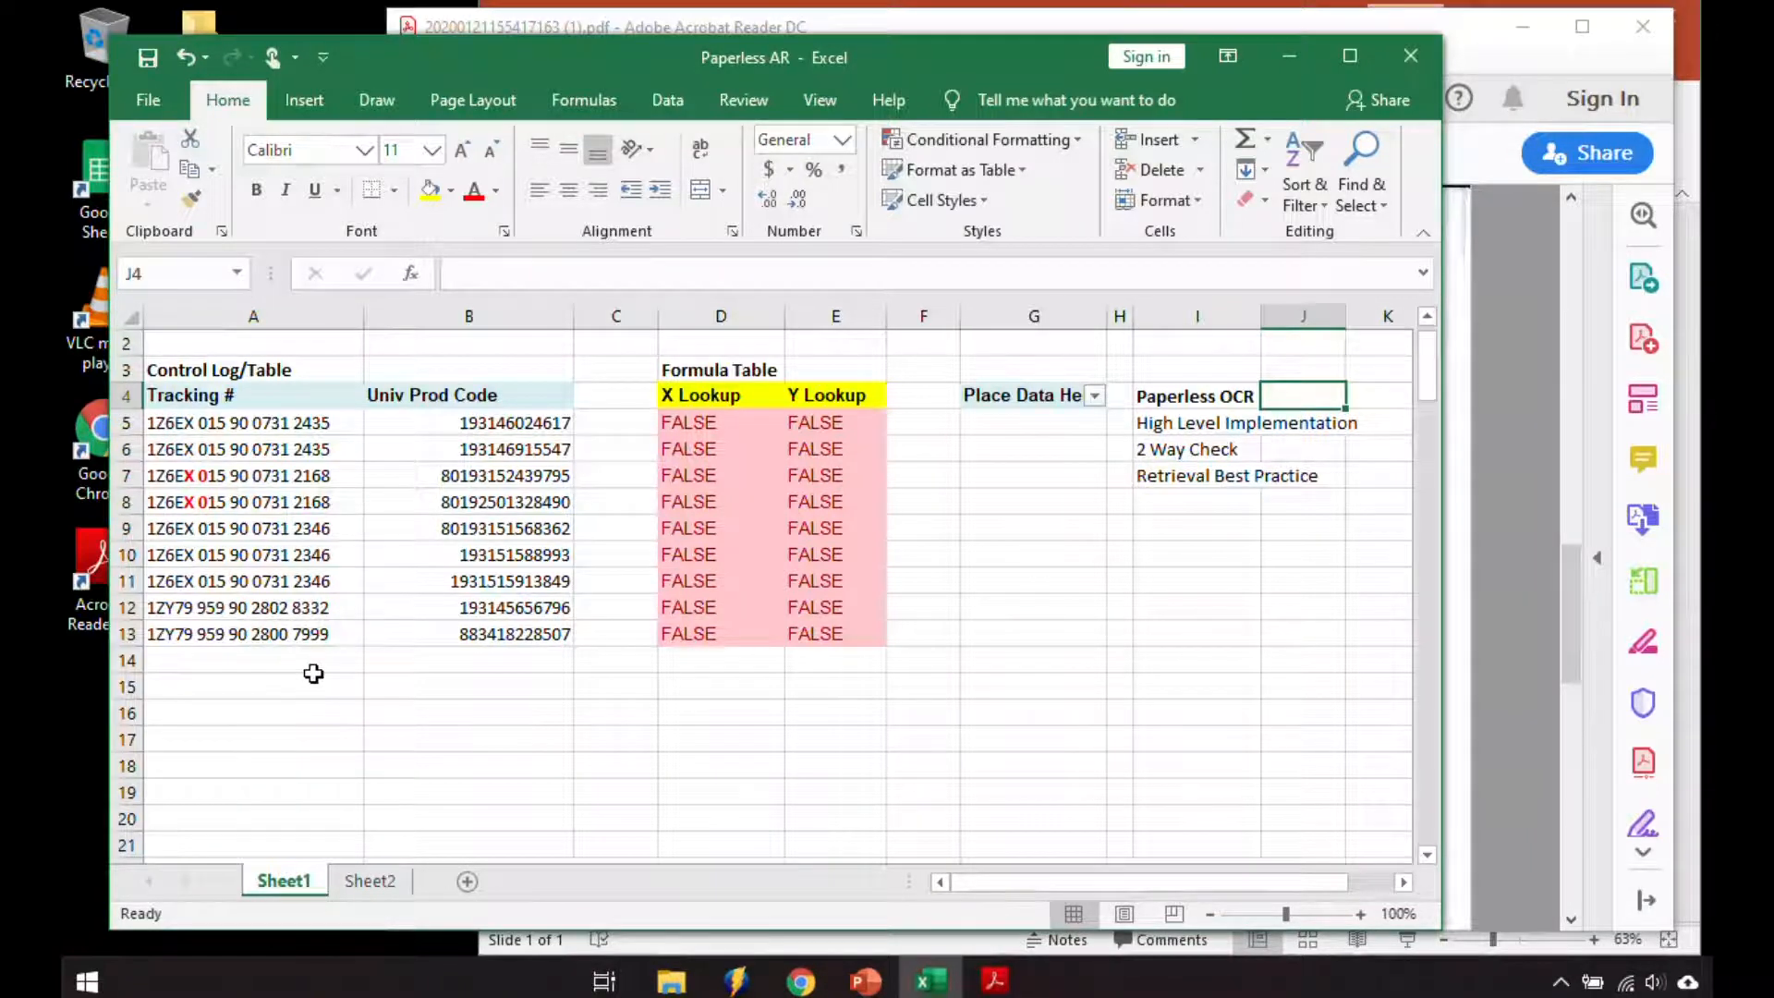
Step: Compare the tracking numbers in A5:A13 of the control log with the scanned return forms in the PDF, checking its text is selectable
{"action": "left_click", "coordinate": [435, 686]}
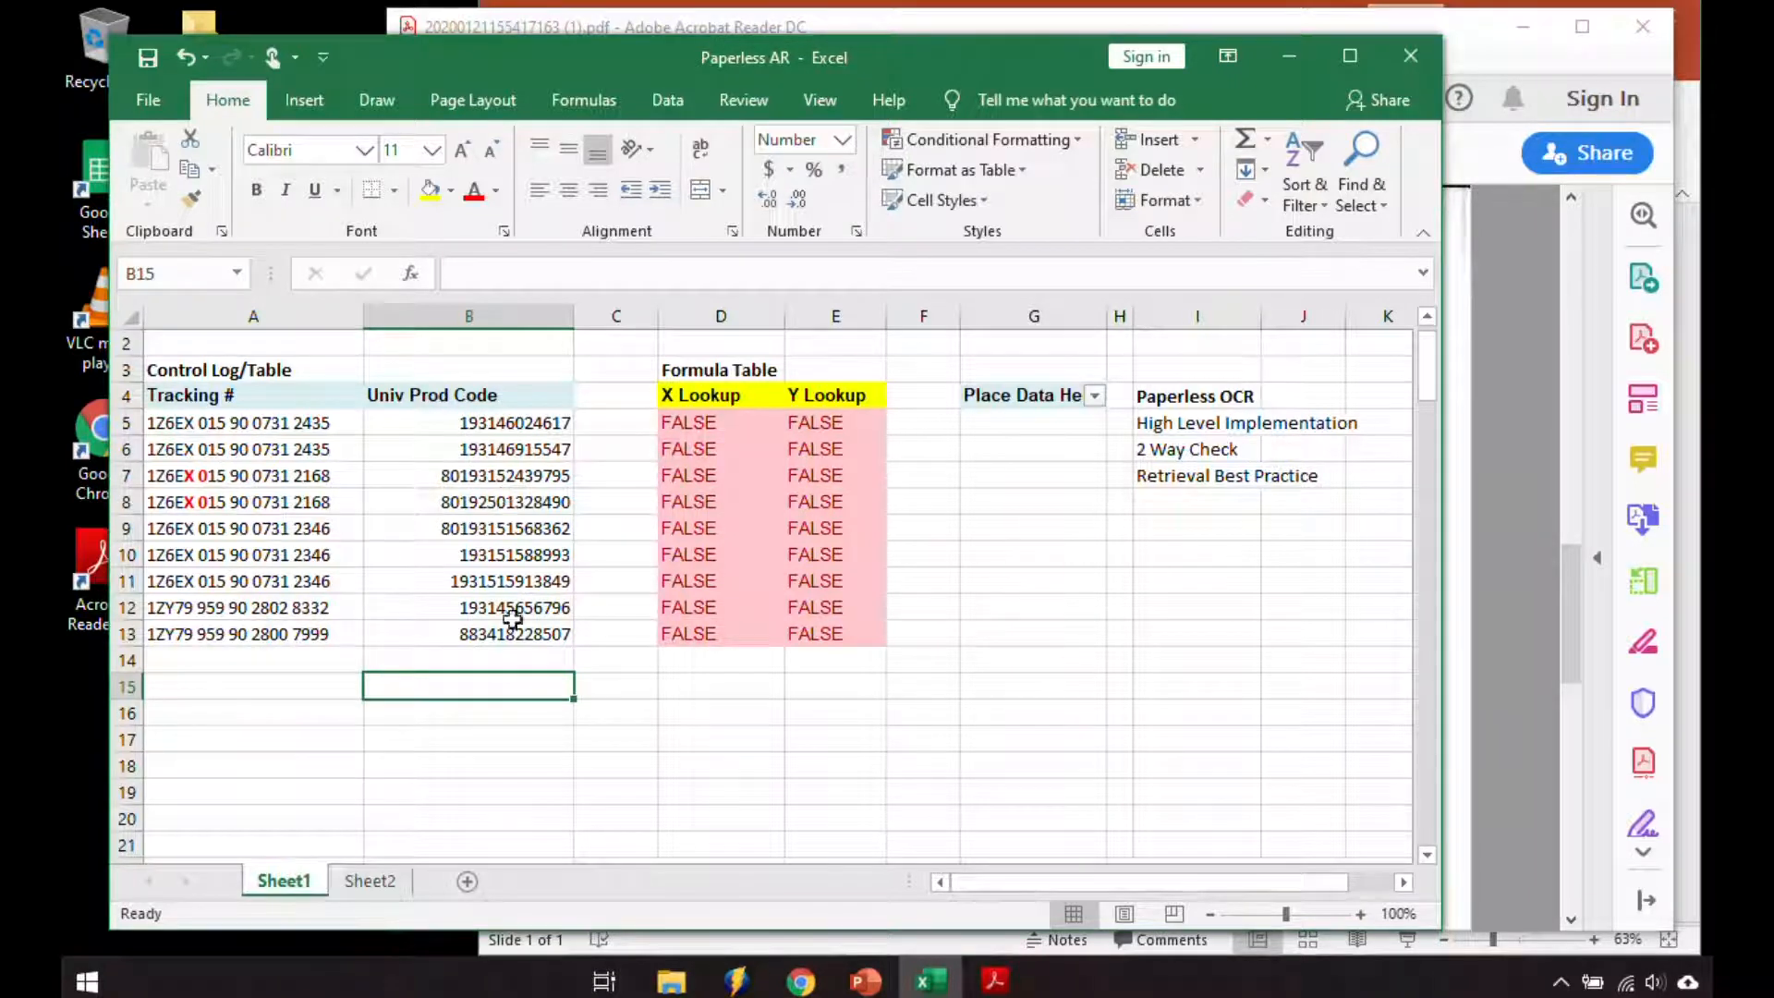
{"action": "left_click_drag", "start_coordinate": [272, 428], "coordinate": [263, 636]}
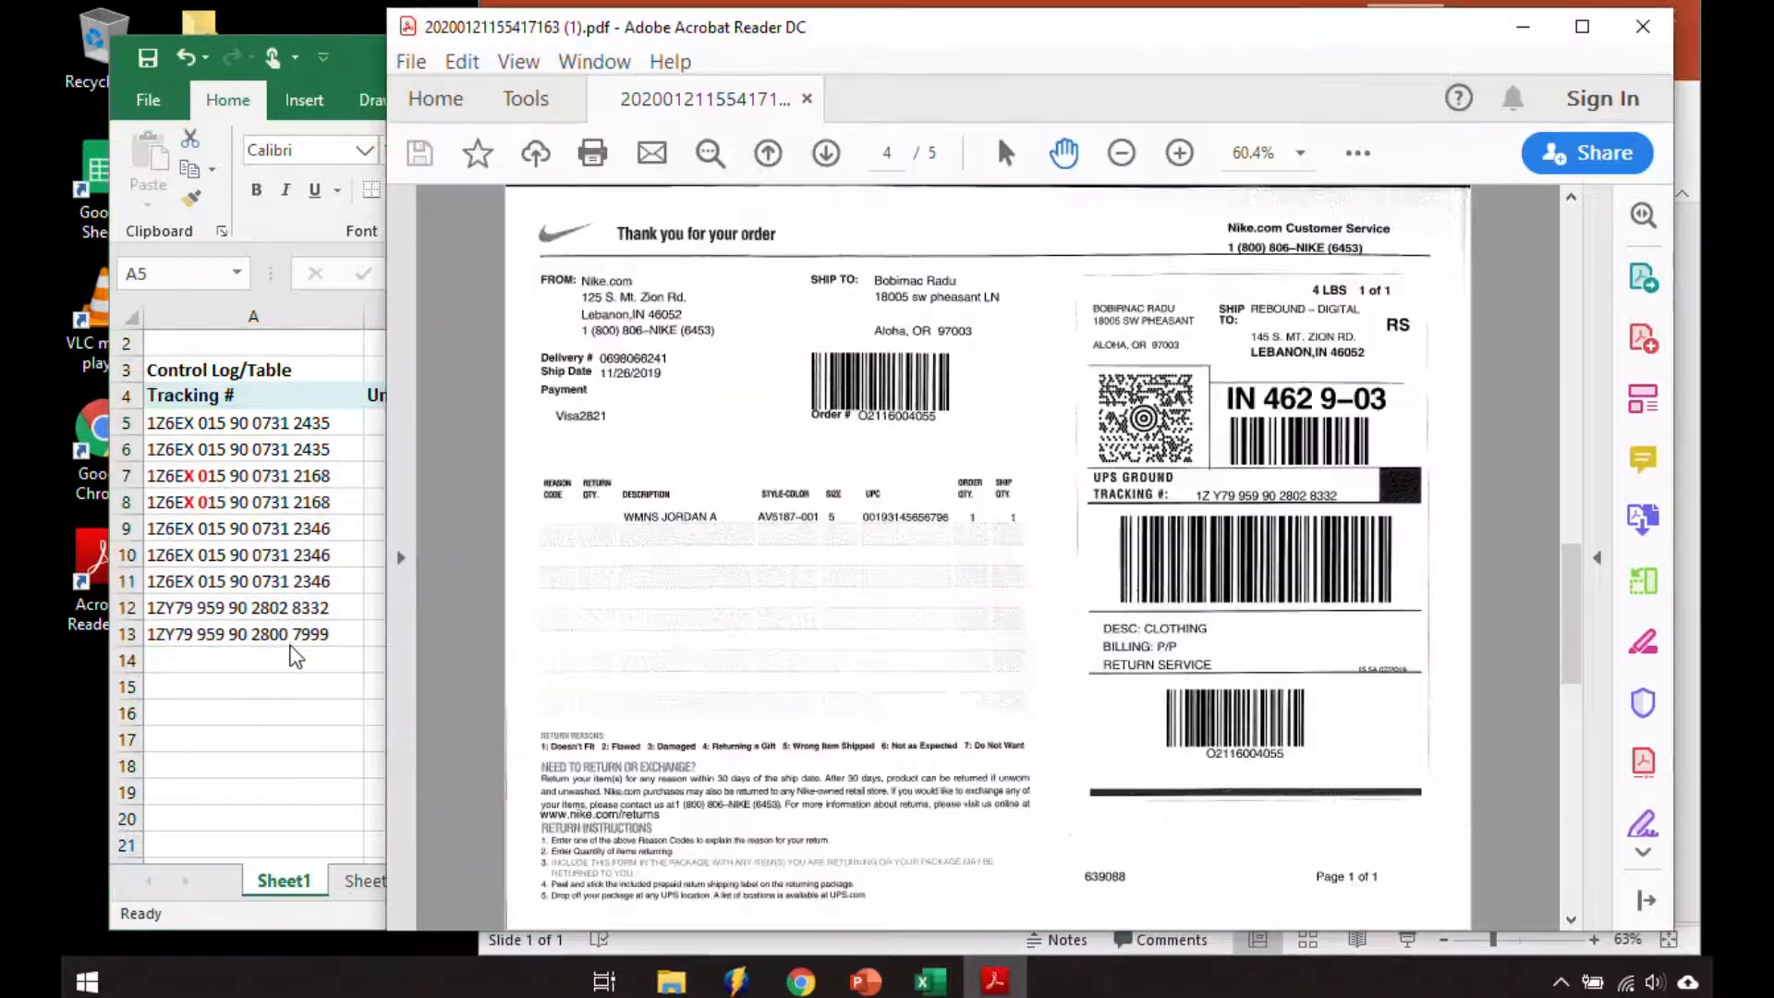
{"action": "left_click", "coordinate": [288, 644]}
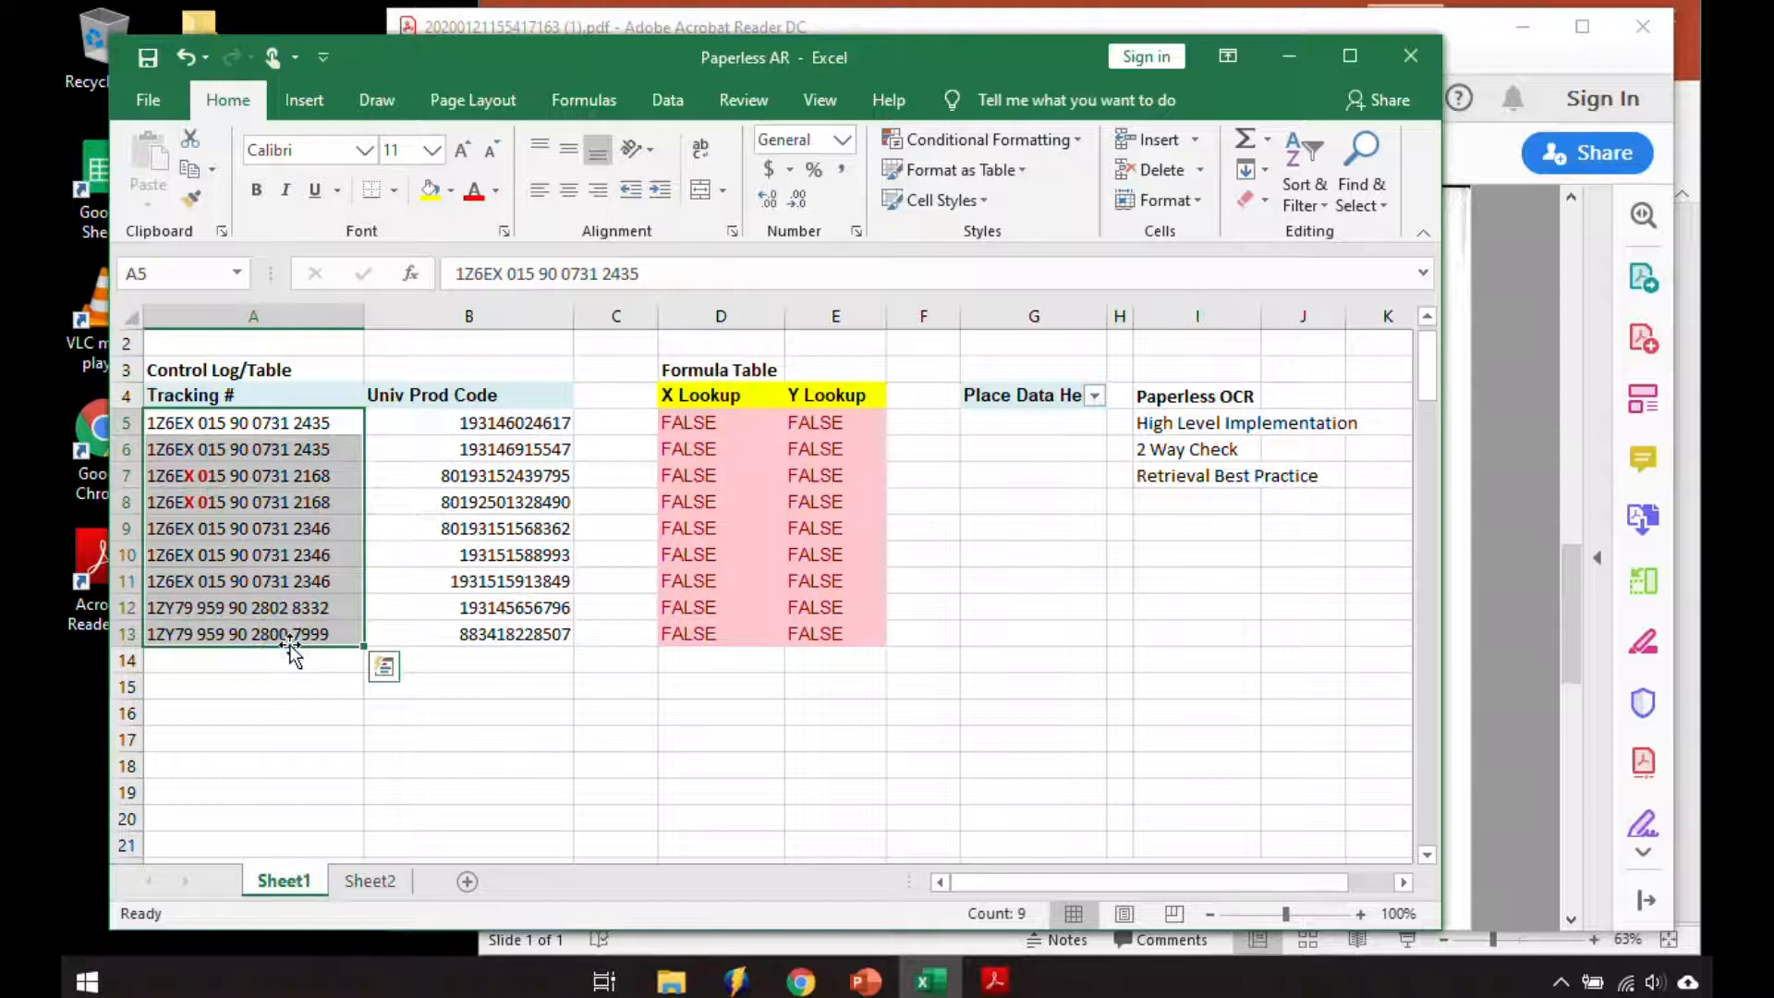
{"action": "left_click", "coordinate": [1526, 560]}
{"action": "scroll", "coordinate": [1539, 571], "scroll_direction": "up", "scroll_amount": 3}
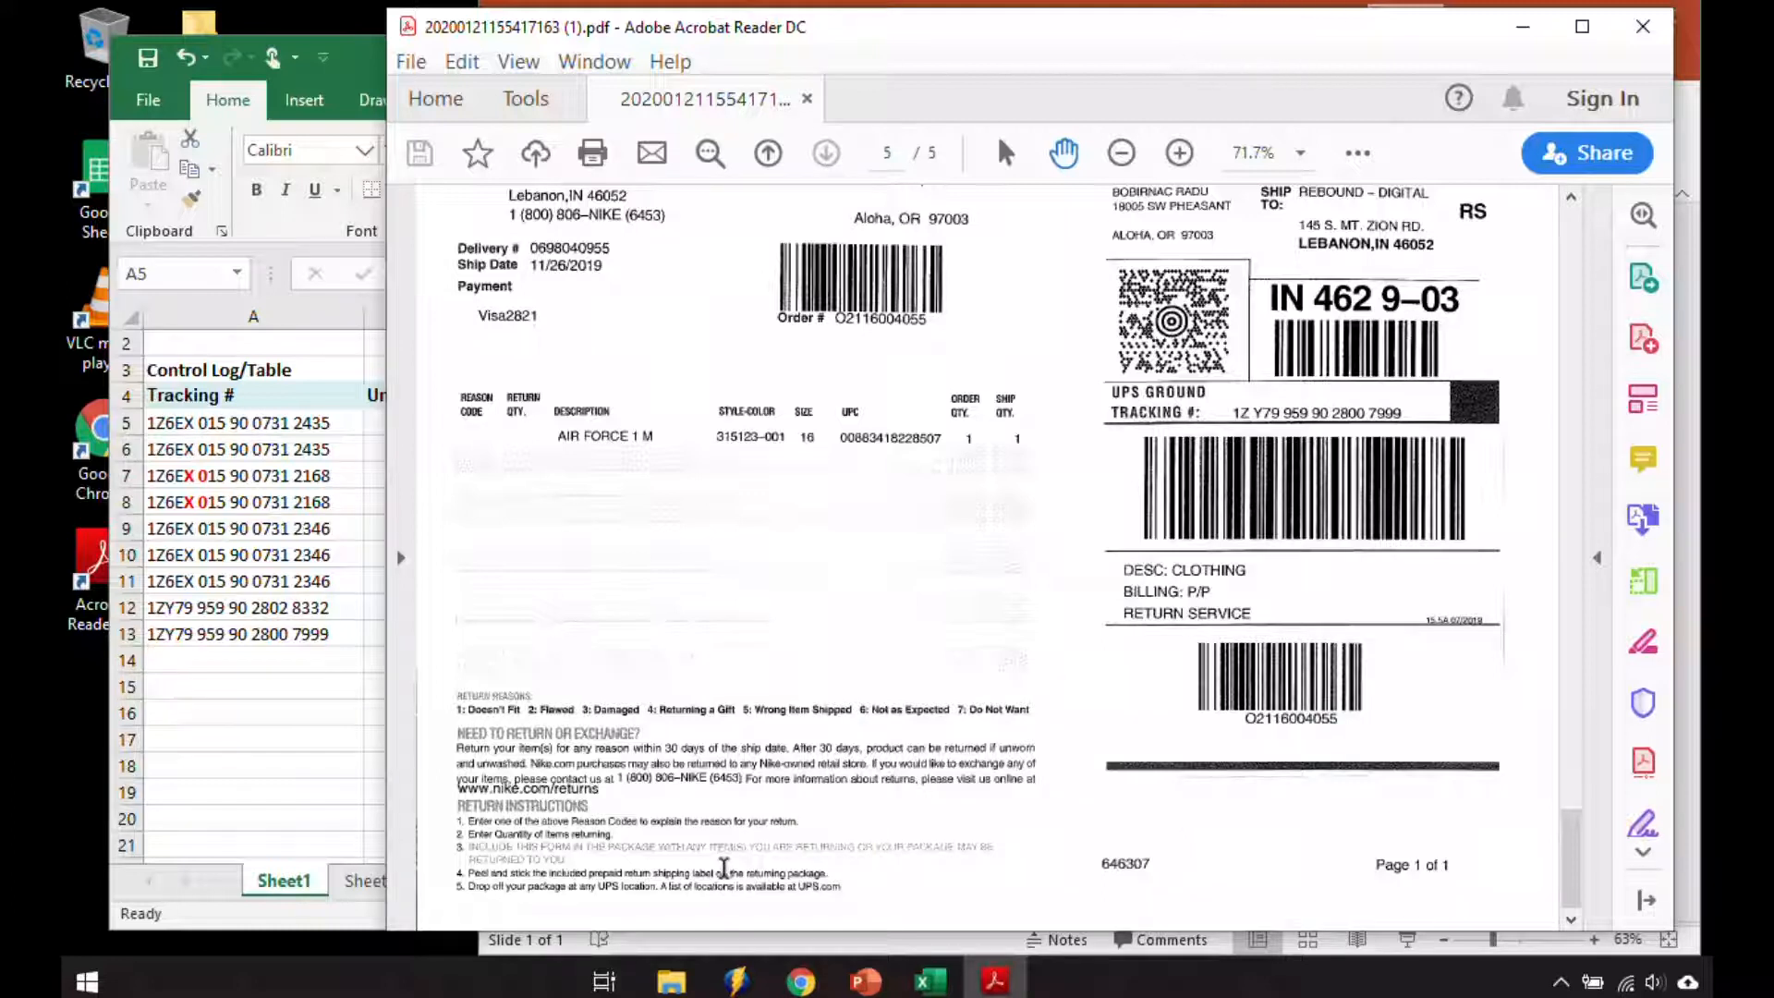
{"action": "left_click_drag", "start_coordinate": [804, 873], "coordinate": [709, 762]}
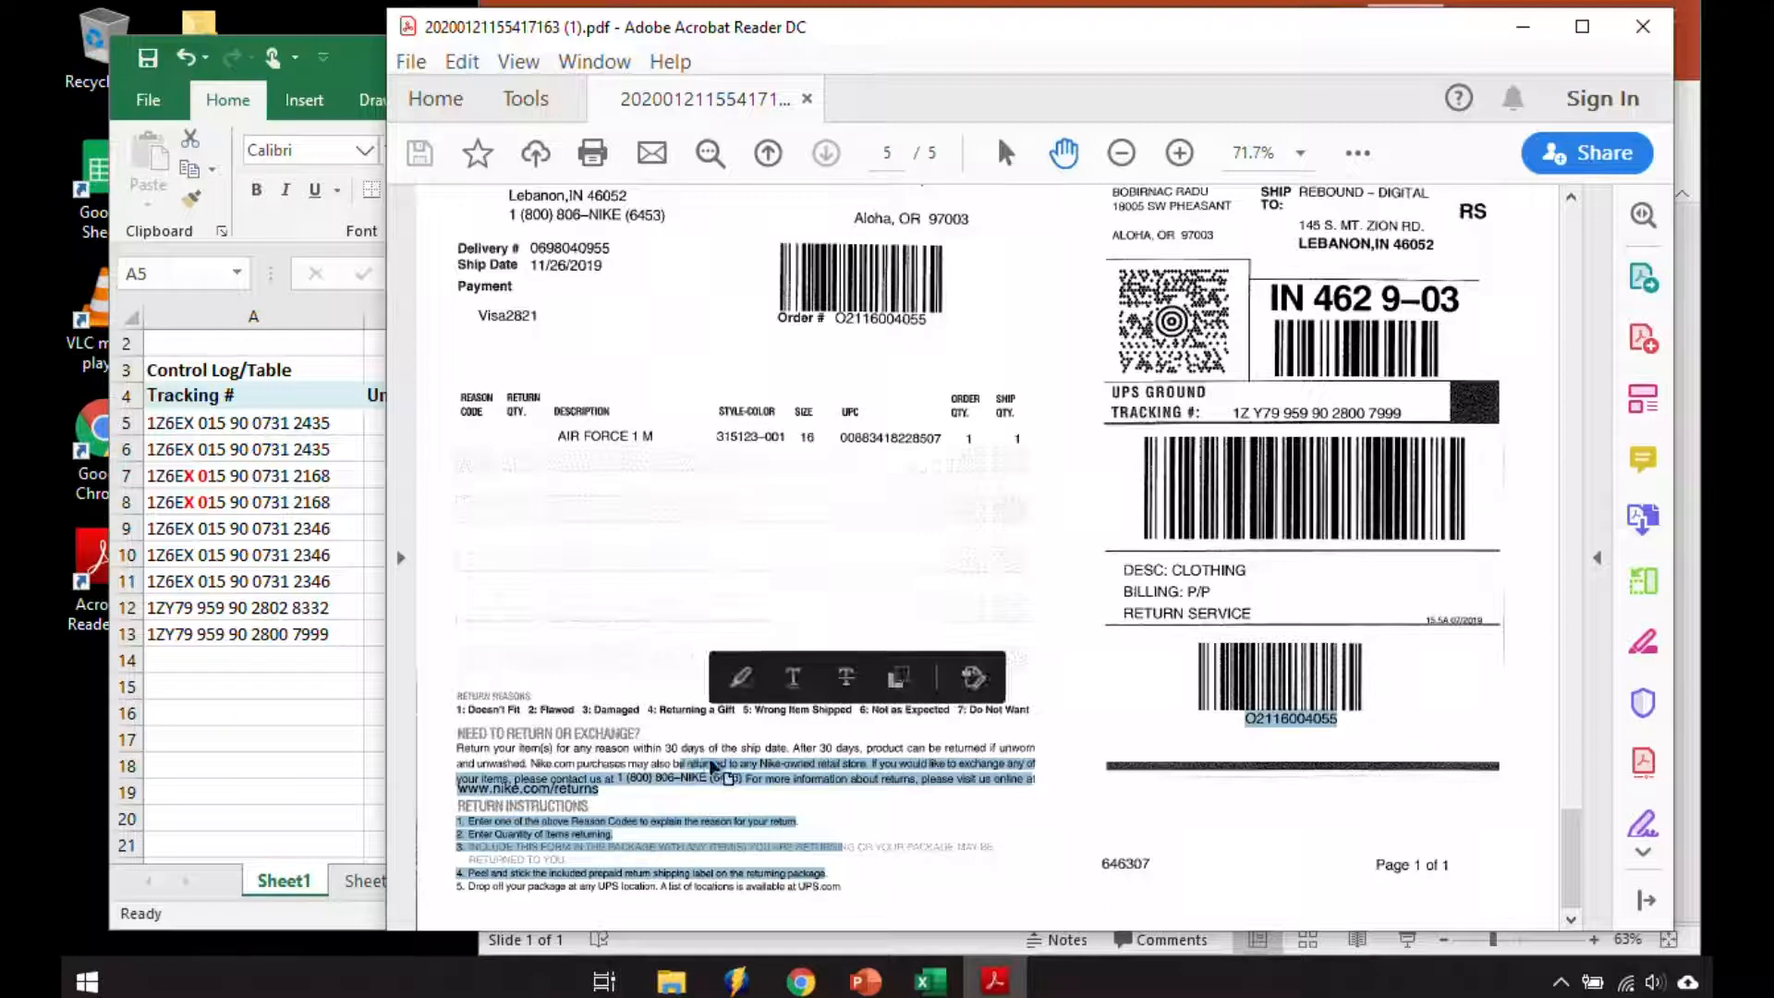
Step: Select all the recognized text in the five-page PDF and copy it
{"action": "left_click_drag", "start_coordinate": [1577, 858], "coordinate": [1565, 251]}
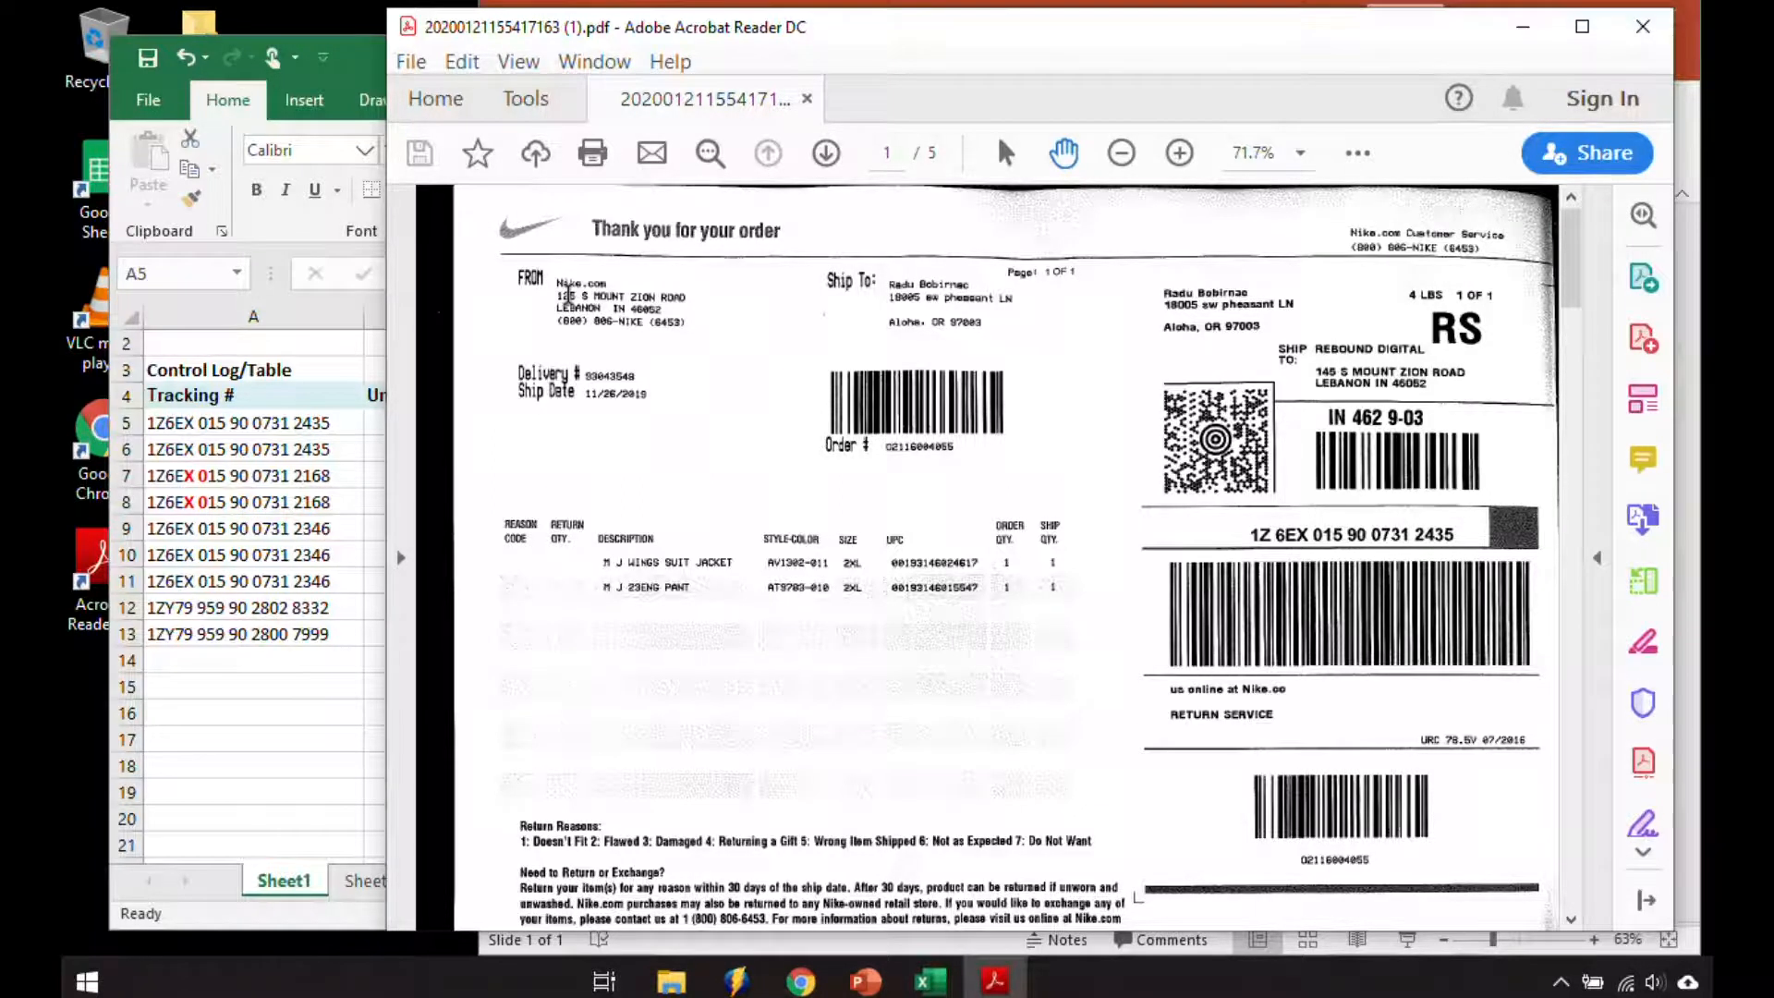
{"action": "key", "text": "ctrl+a"}
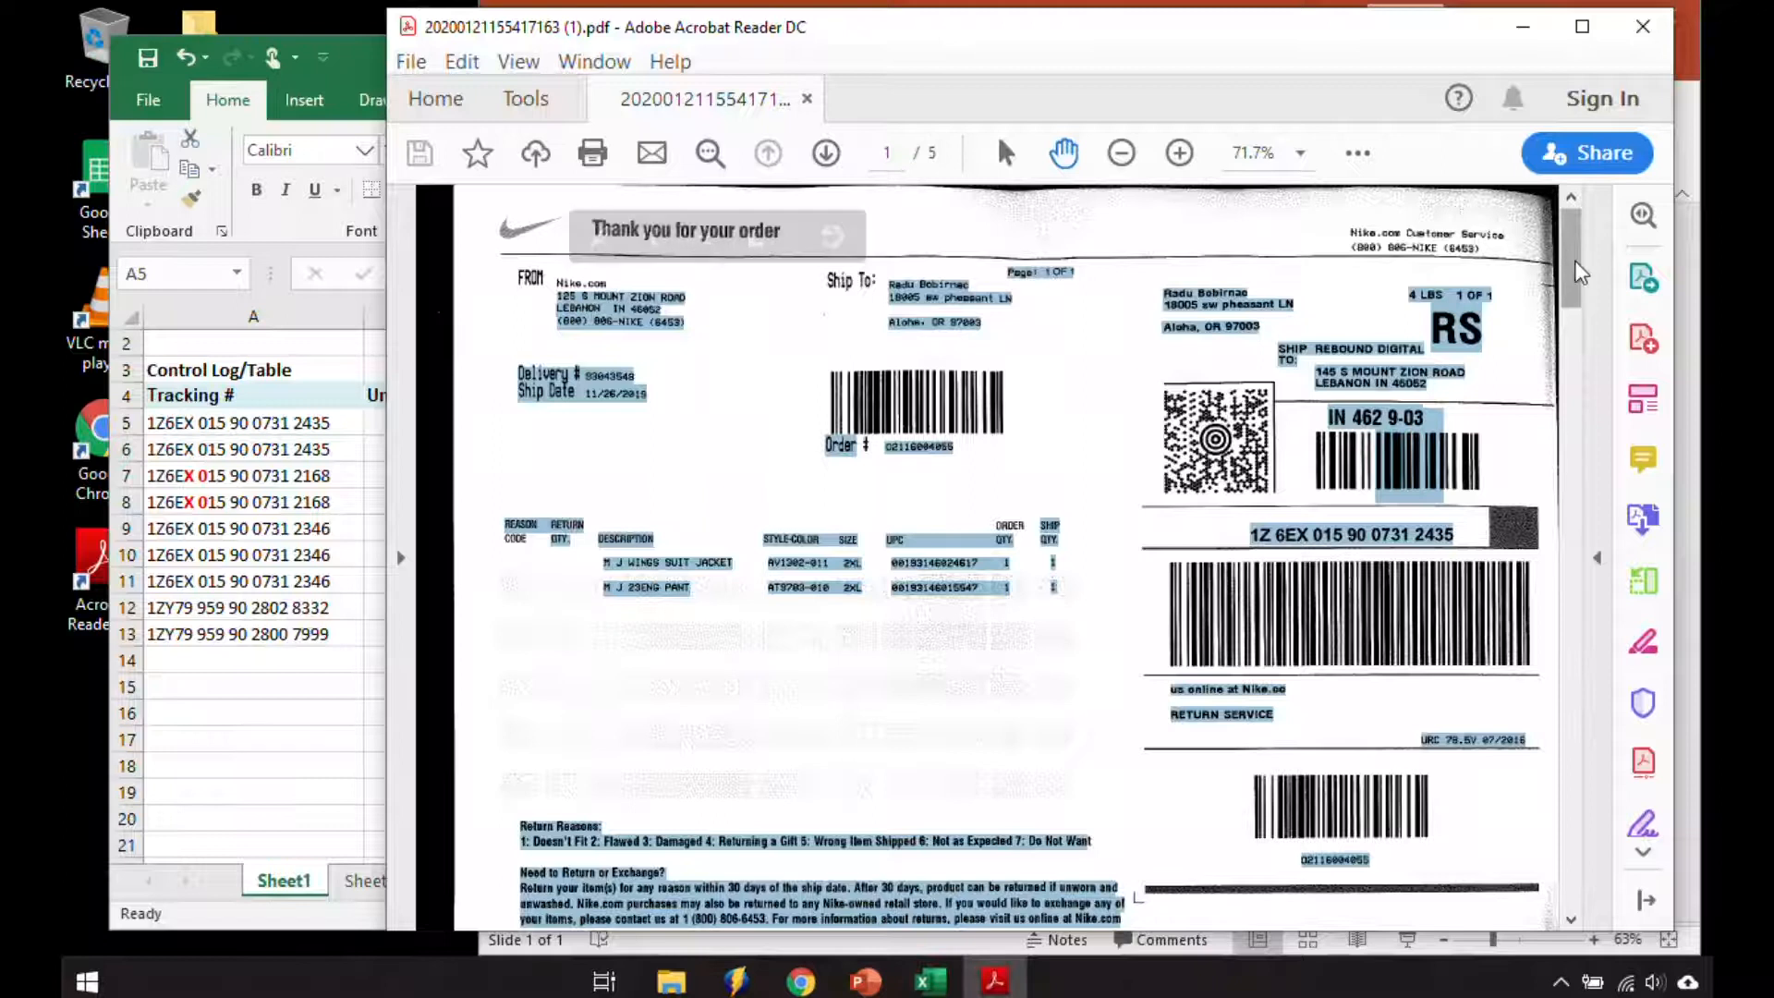
{"action": "left_click_drag", "start_coordinate": [1562, 296], "coordinate": [1515, 268]}
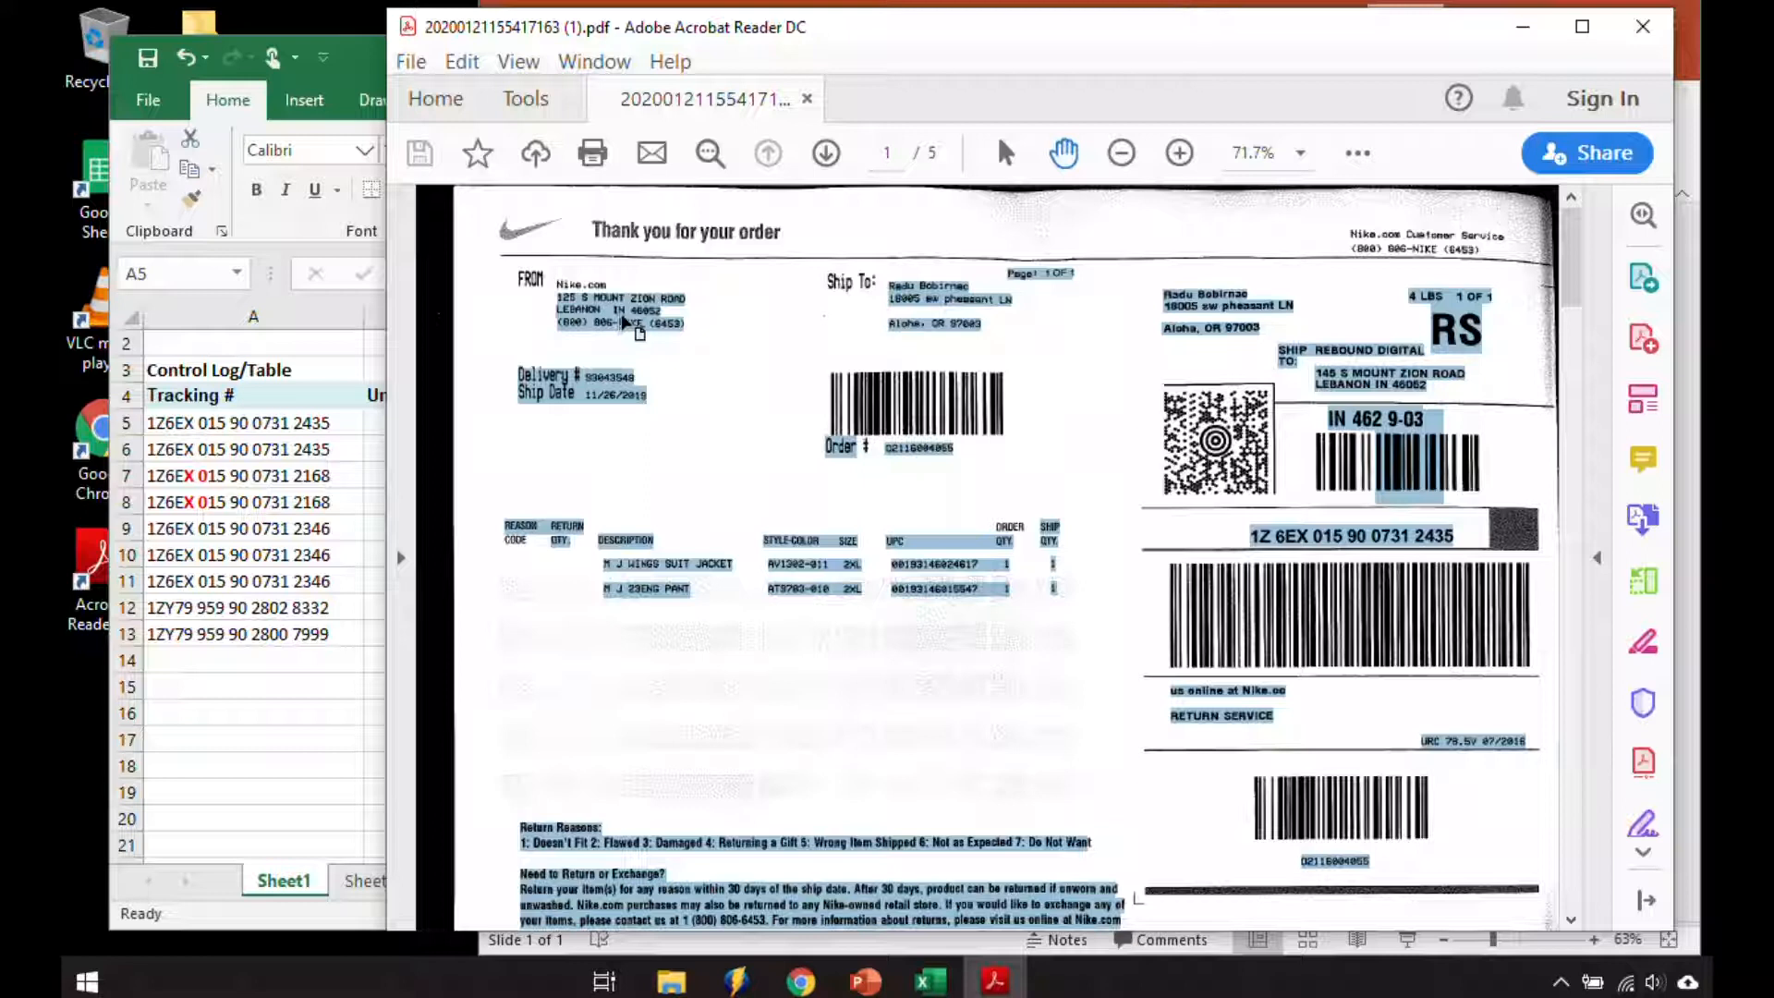
{"action": "right_click", "coordinate": [626, 313]}
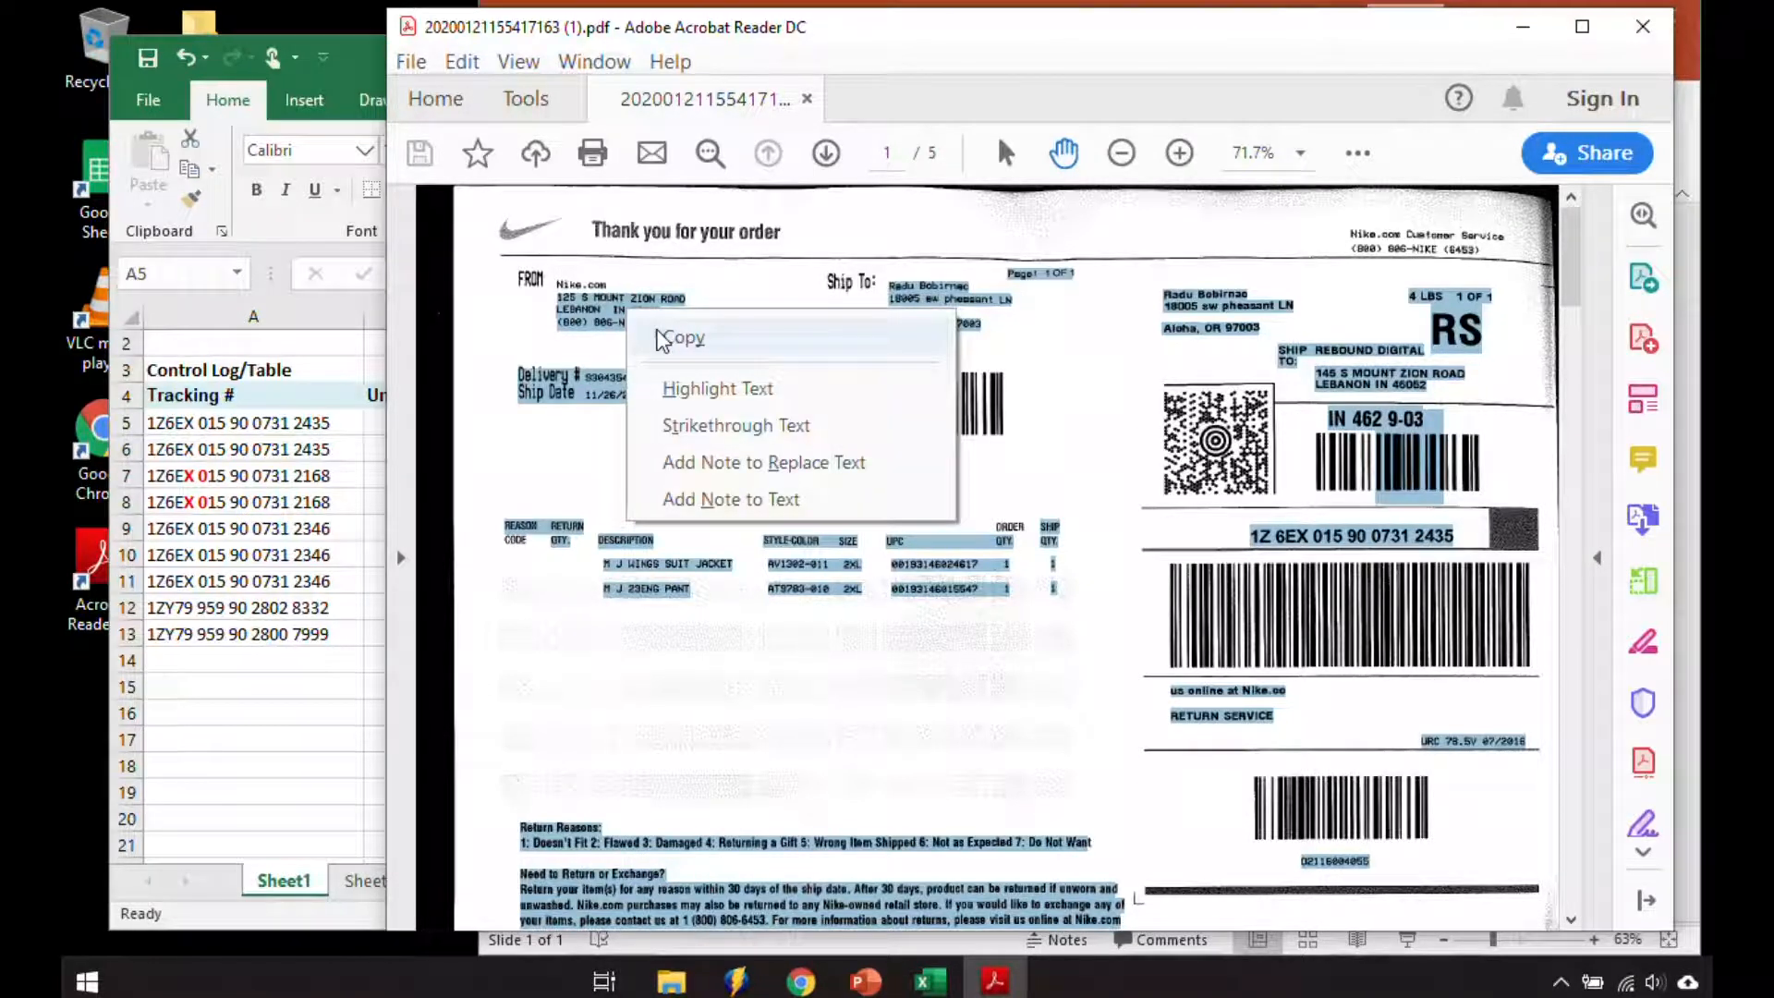
{"action": "left_click", "coordinate": [664, 340]}
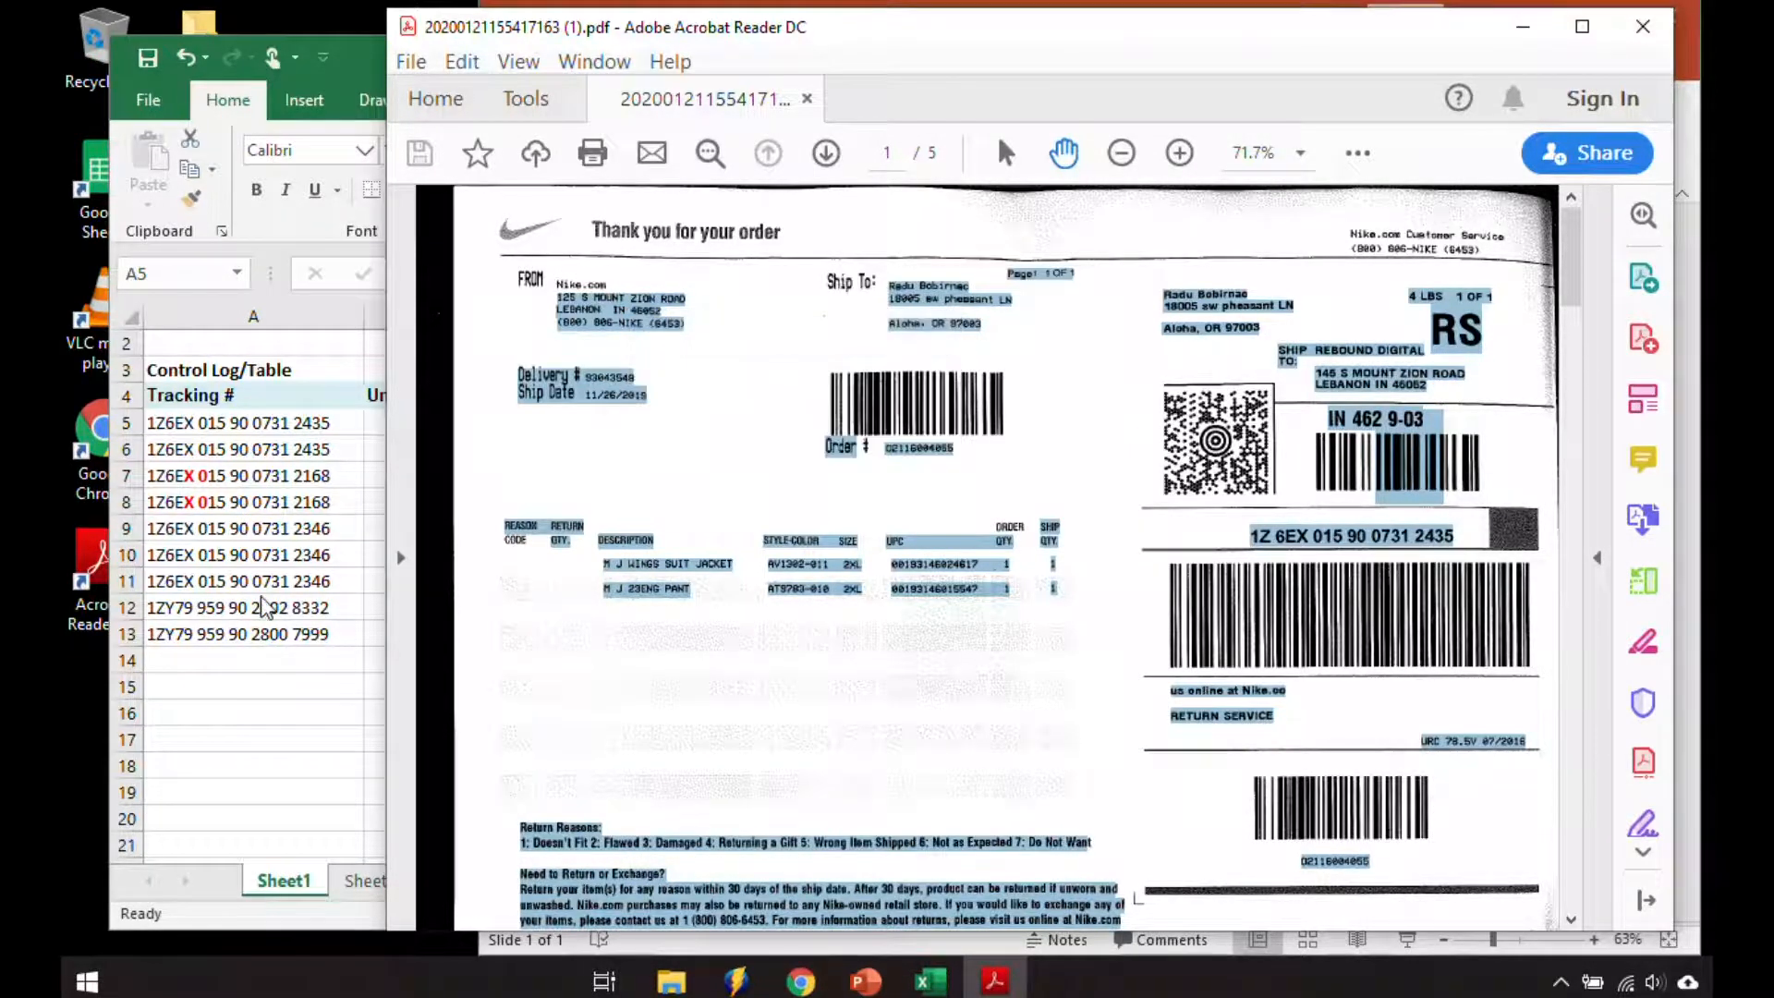
Step: Switch to Excel, paste the copied PDF text starting at cell G5, and look through the pasted rows
{"action": "key", "text": "alt+Tab"}
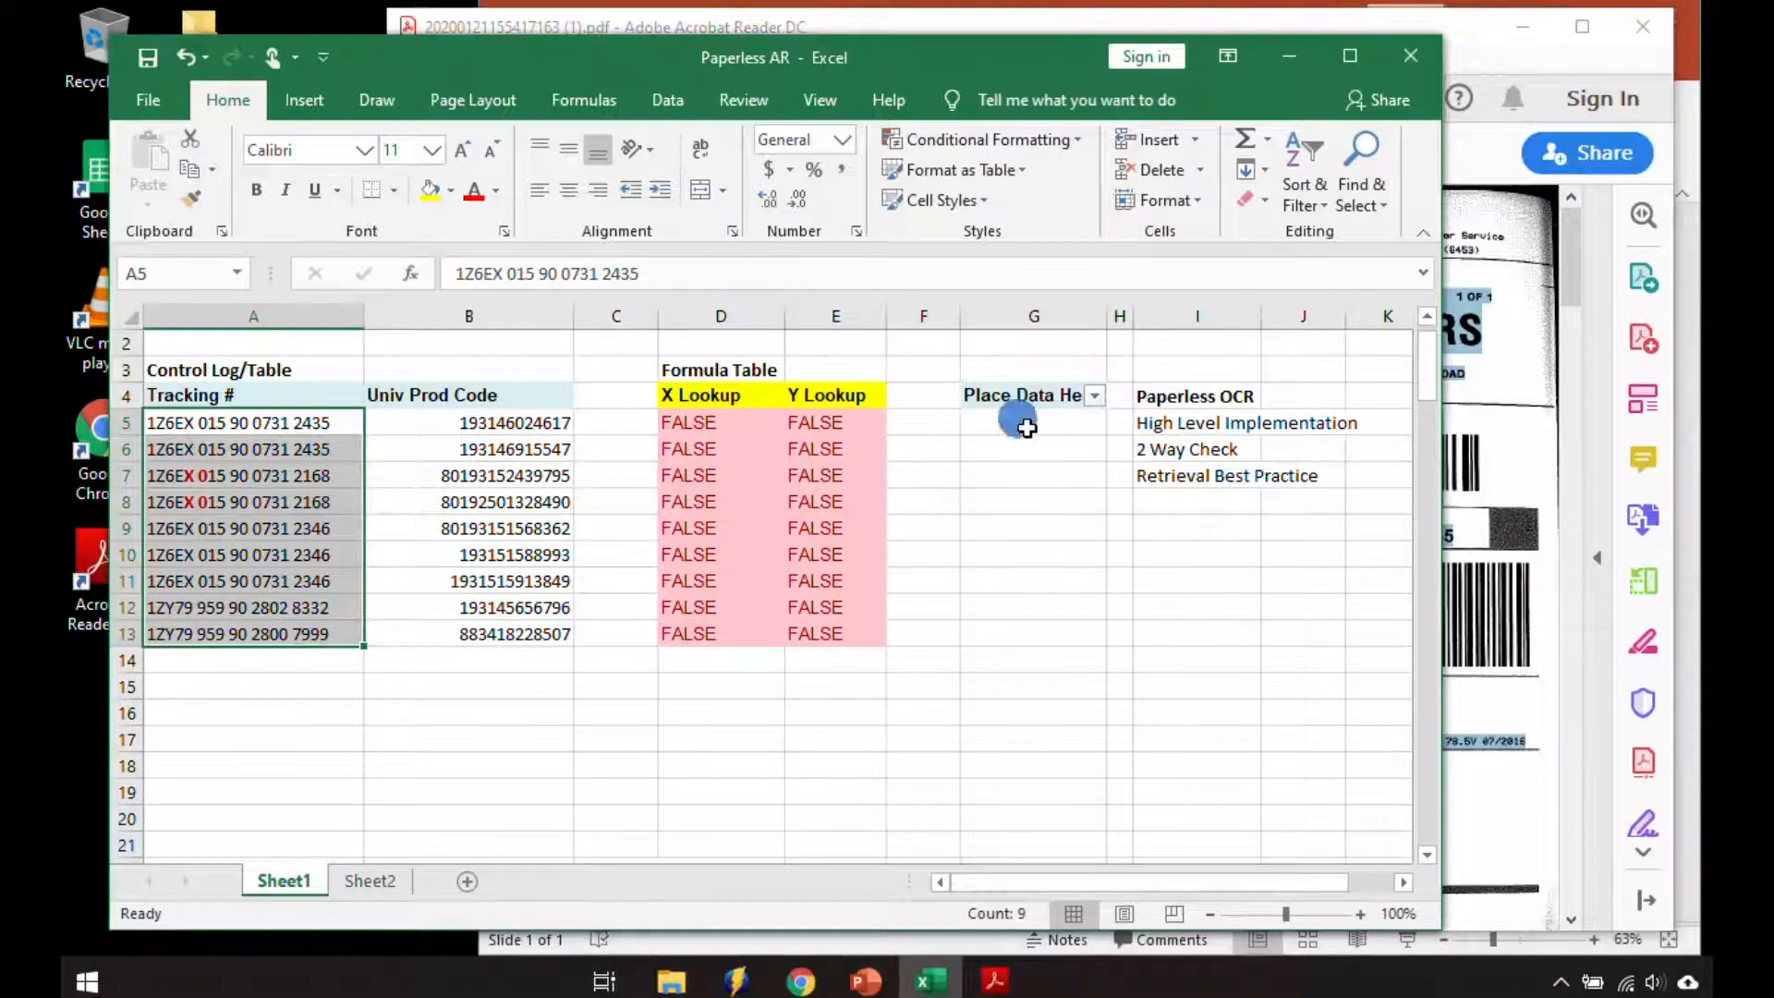
{"action": "left_click", "coordinate": [1015, 417]}
{"action": "right_click", "coordinate": [1018, 418]}
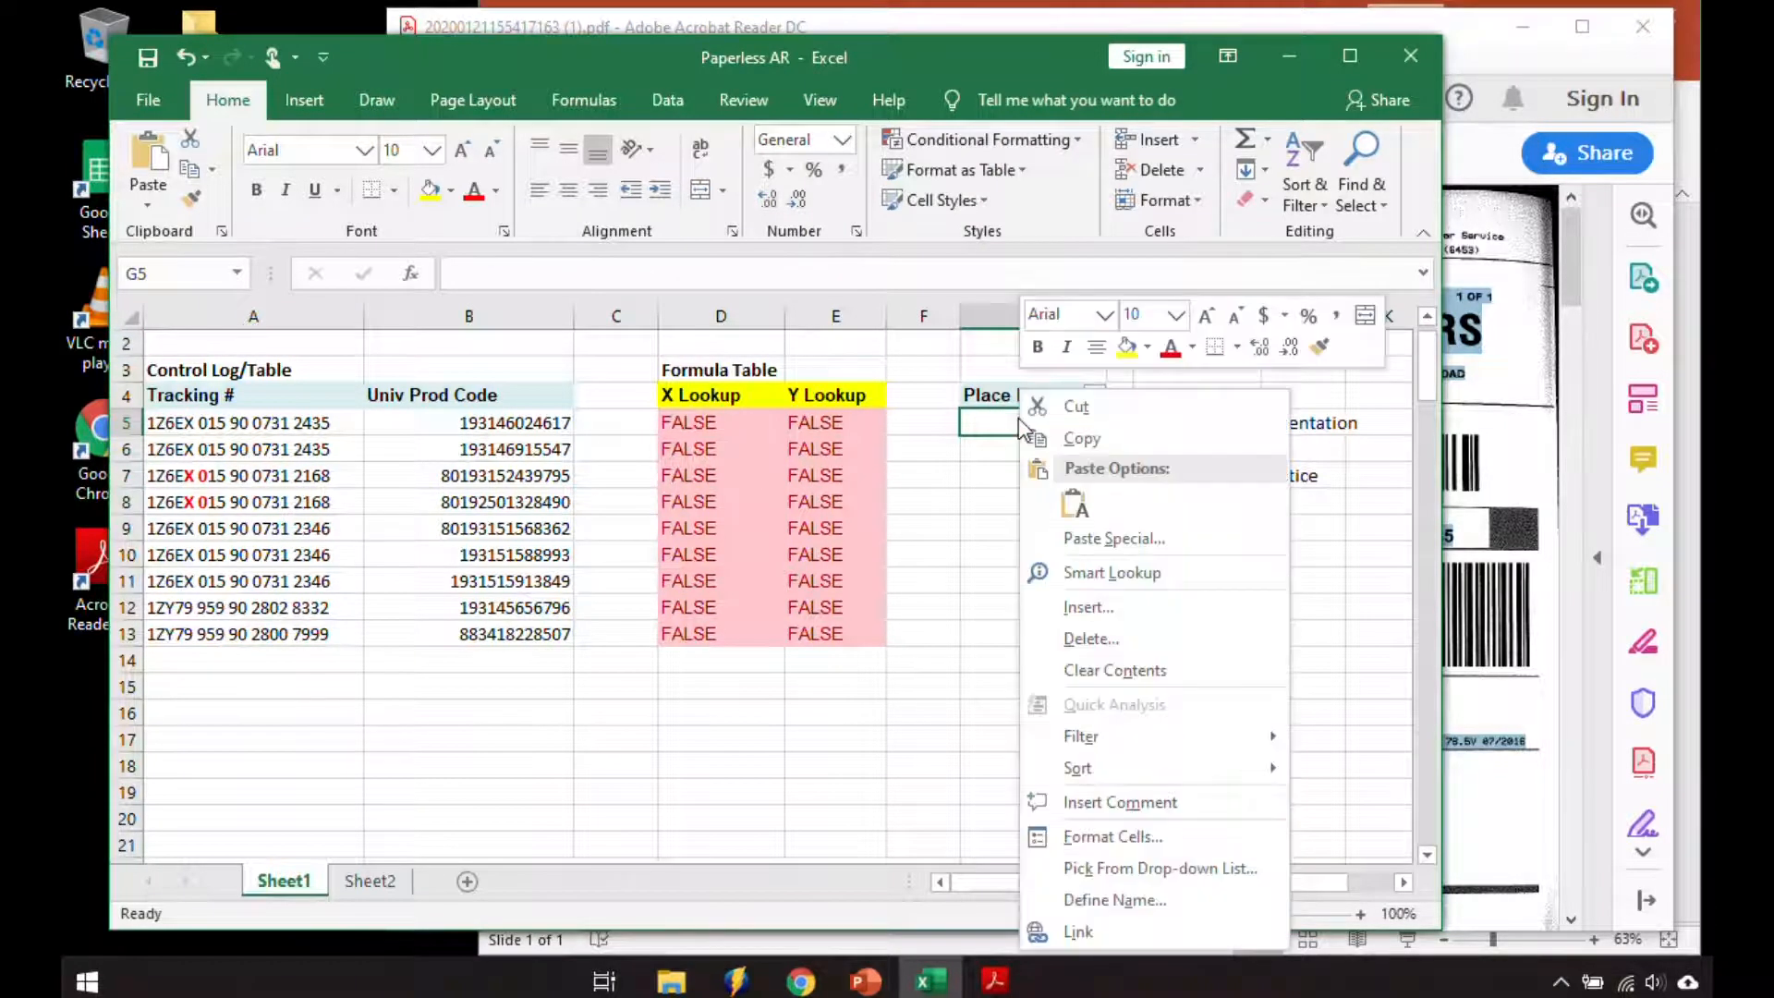
{"action": "left_click", "coordinate": [1067, 502]}
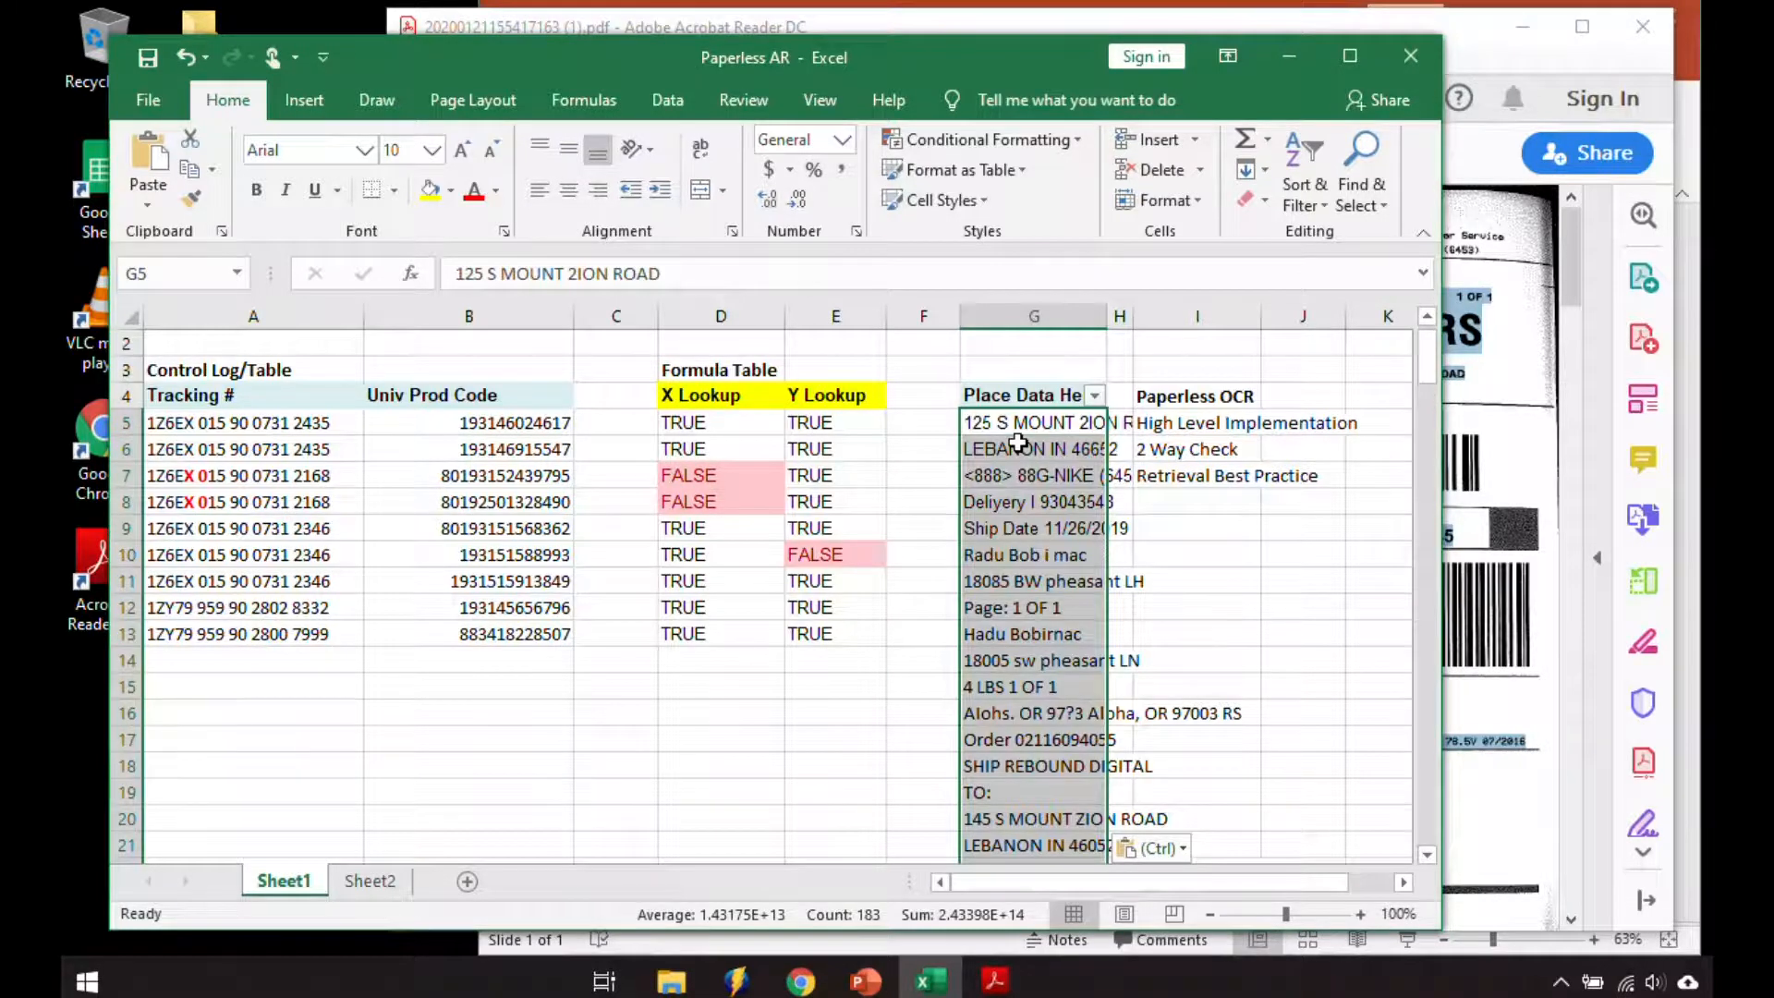
{"action": "scroll", "coordinate": [1018, 443], "scroll_direction": "down", "scroll_amount": 20}
{"action": "scroll", "coordinate": [1018, 444], "scroll_direction": "up", "scroll_amount": 20}
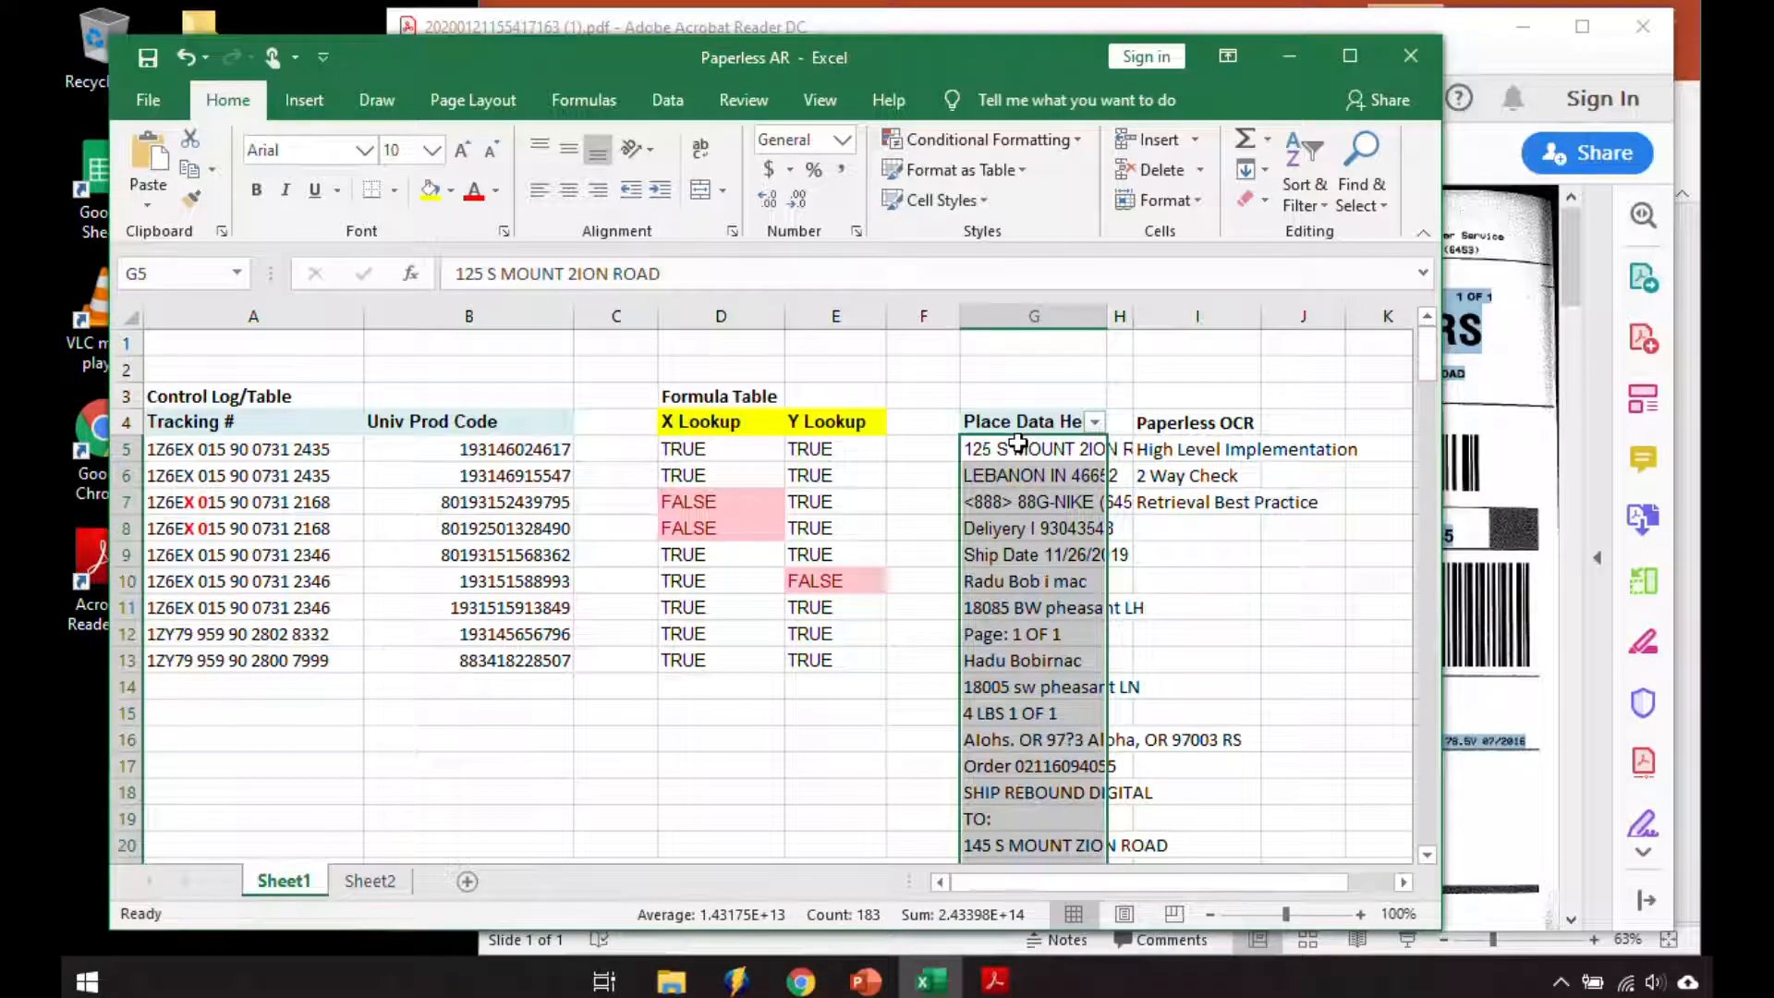
Step: Examine the X Lookup formulas in D5:D7 and compare row 7's product code with its X and Y Lookup results
{"action": "left_click", "coordinate": [733, 499]}
{"action": "left_click", "coordinate": [707, 453]}
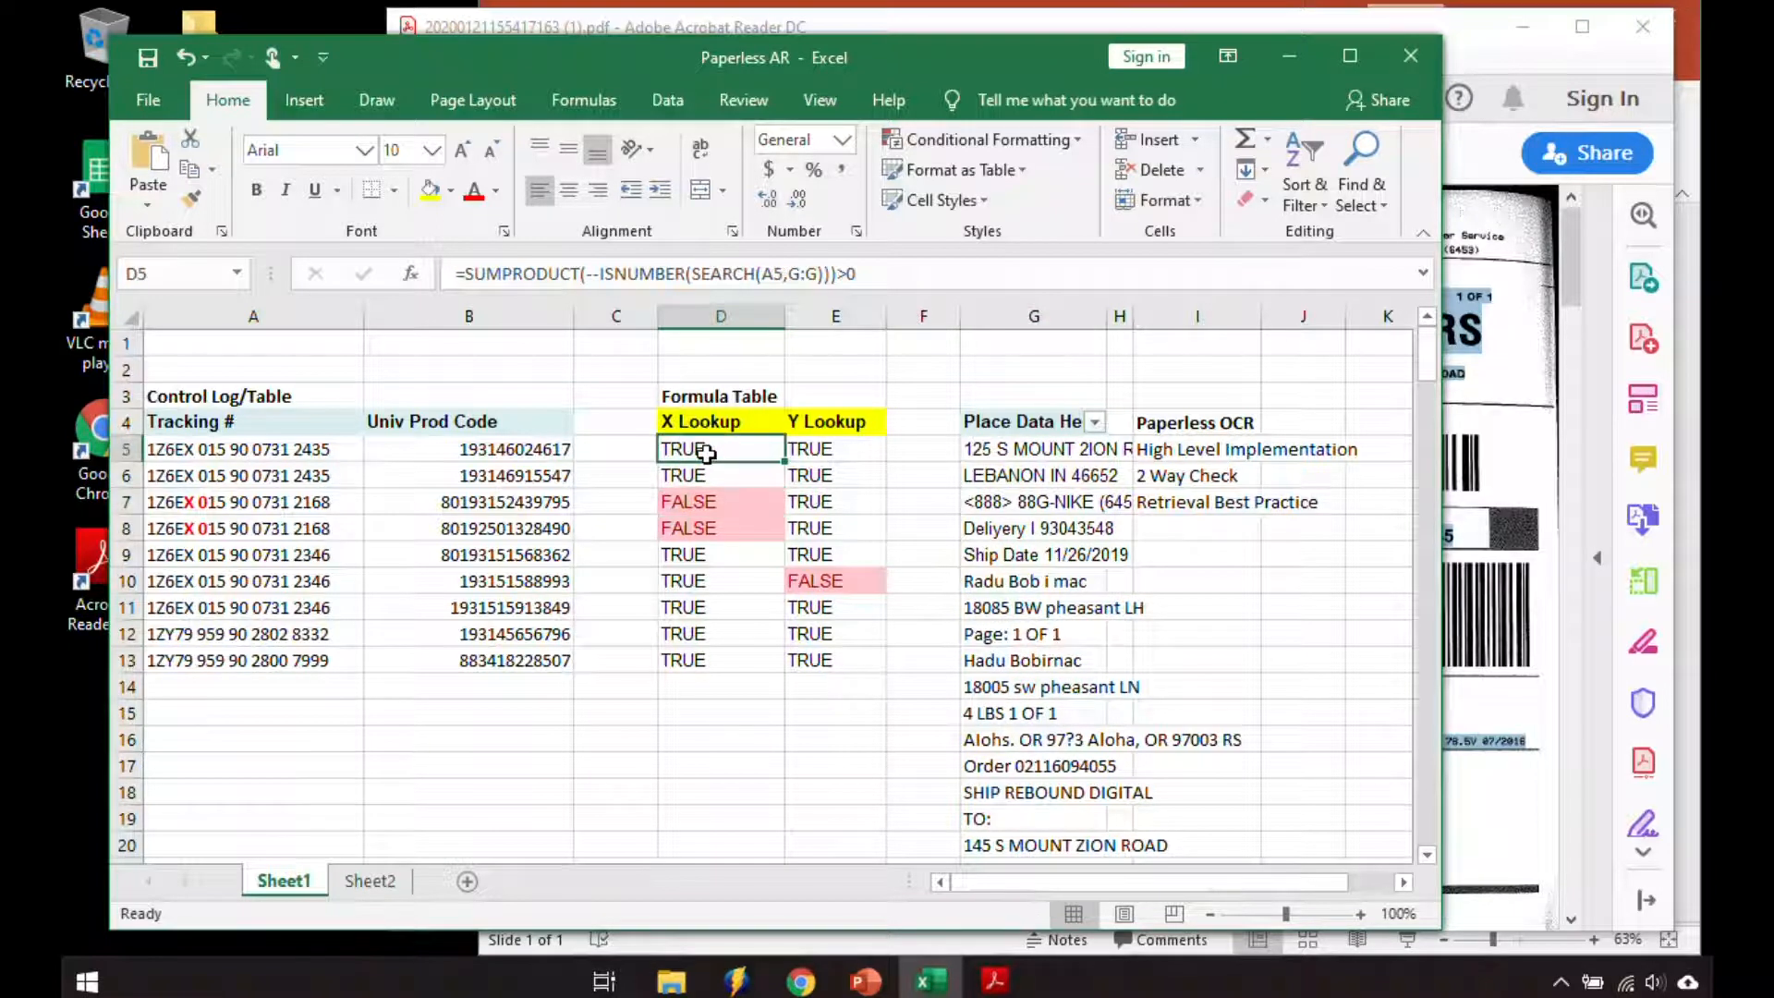
{"action": "left_click", "coordinate": [701, 273]}
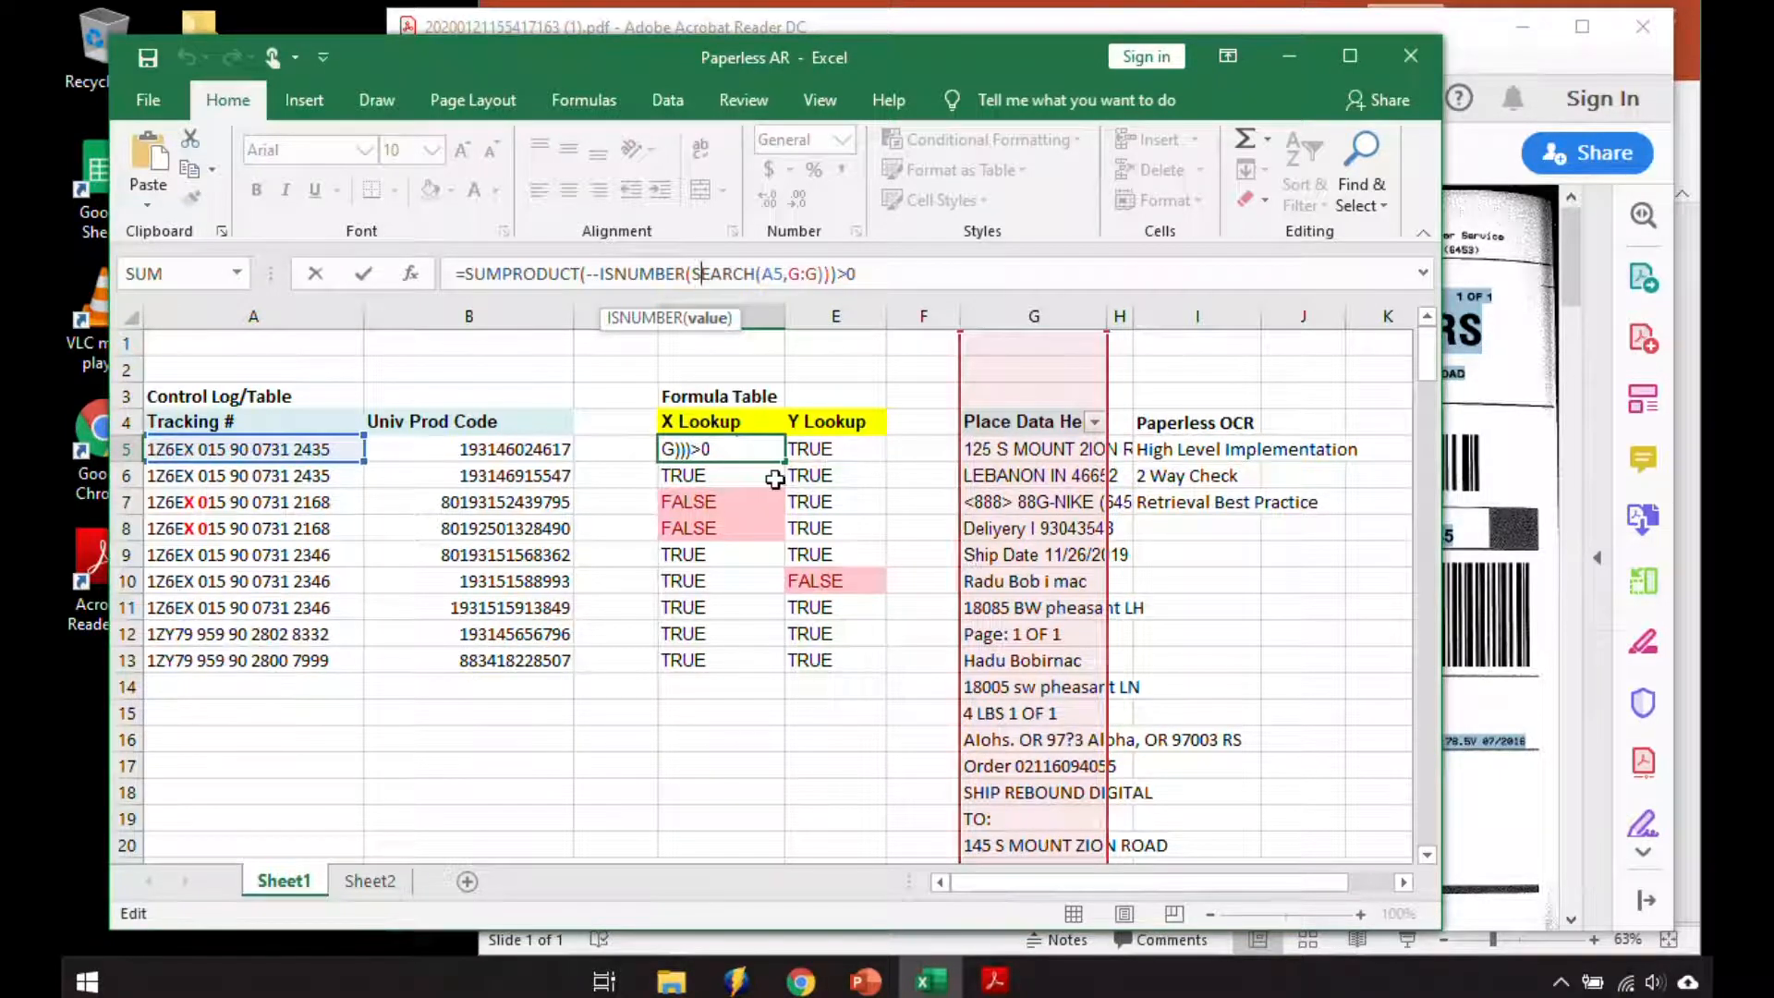
{"action": "key", "text": "Escape"}
{"action": "left_click", "coordinate": [705, 475]}
{"action": "left_click", "coordinate": [704, 499]}
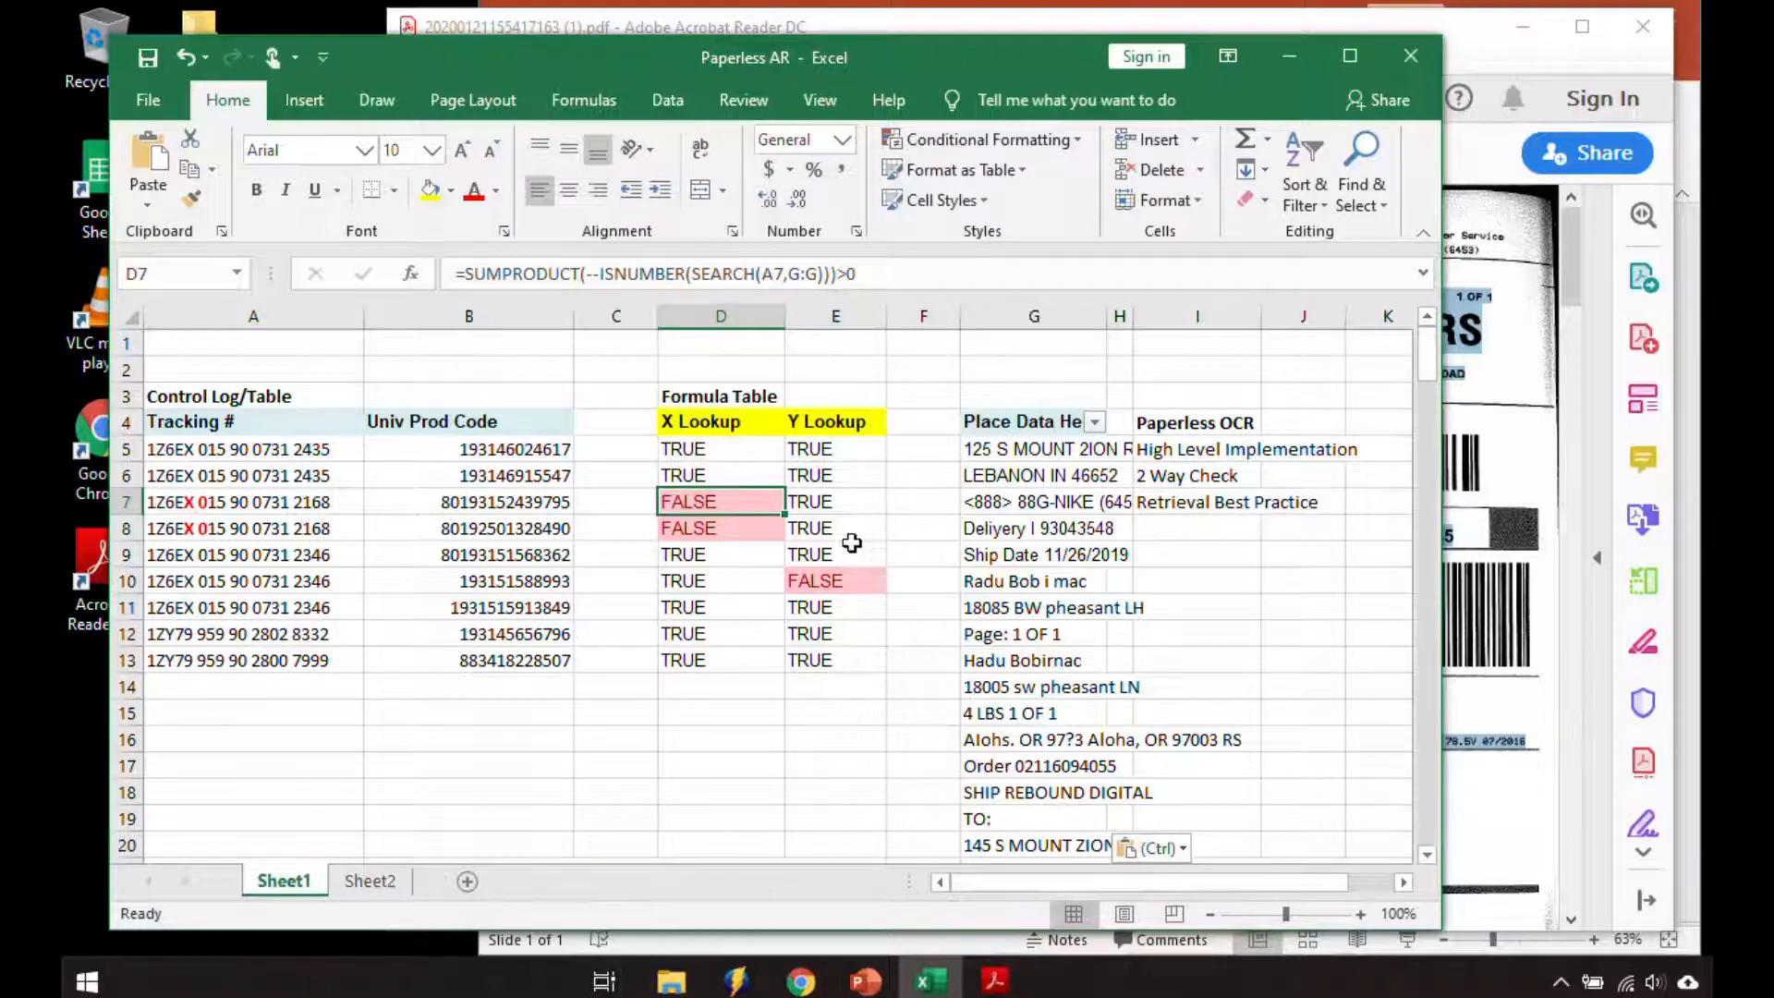
{"action": "left_click", "coordinate": [485, 504]}
{"action": "left_click", "coordinate": [691, 497]}
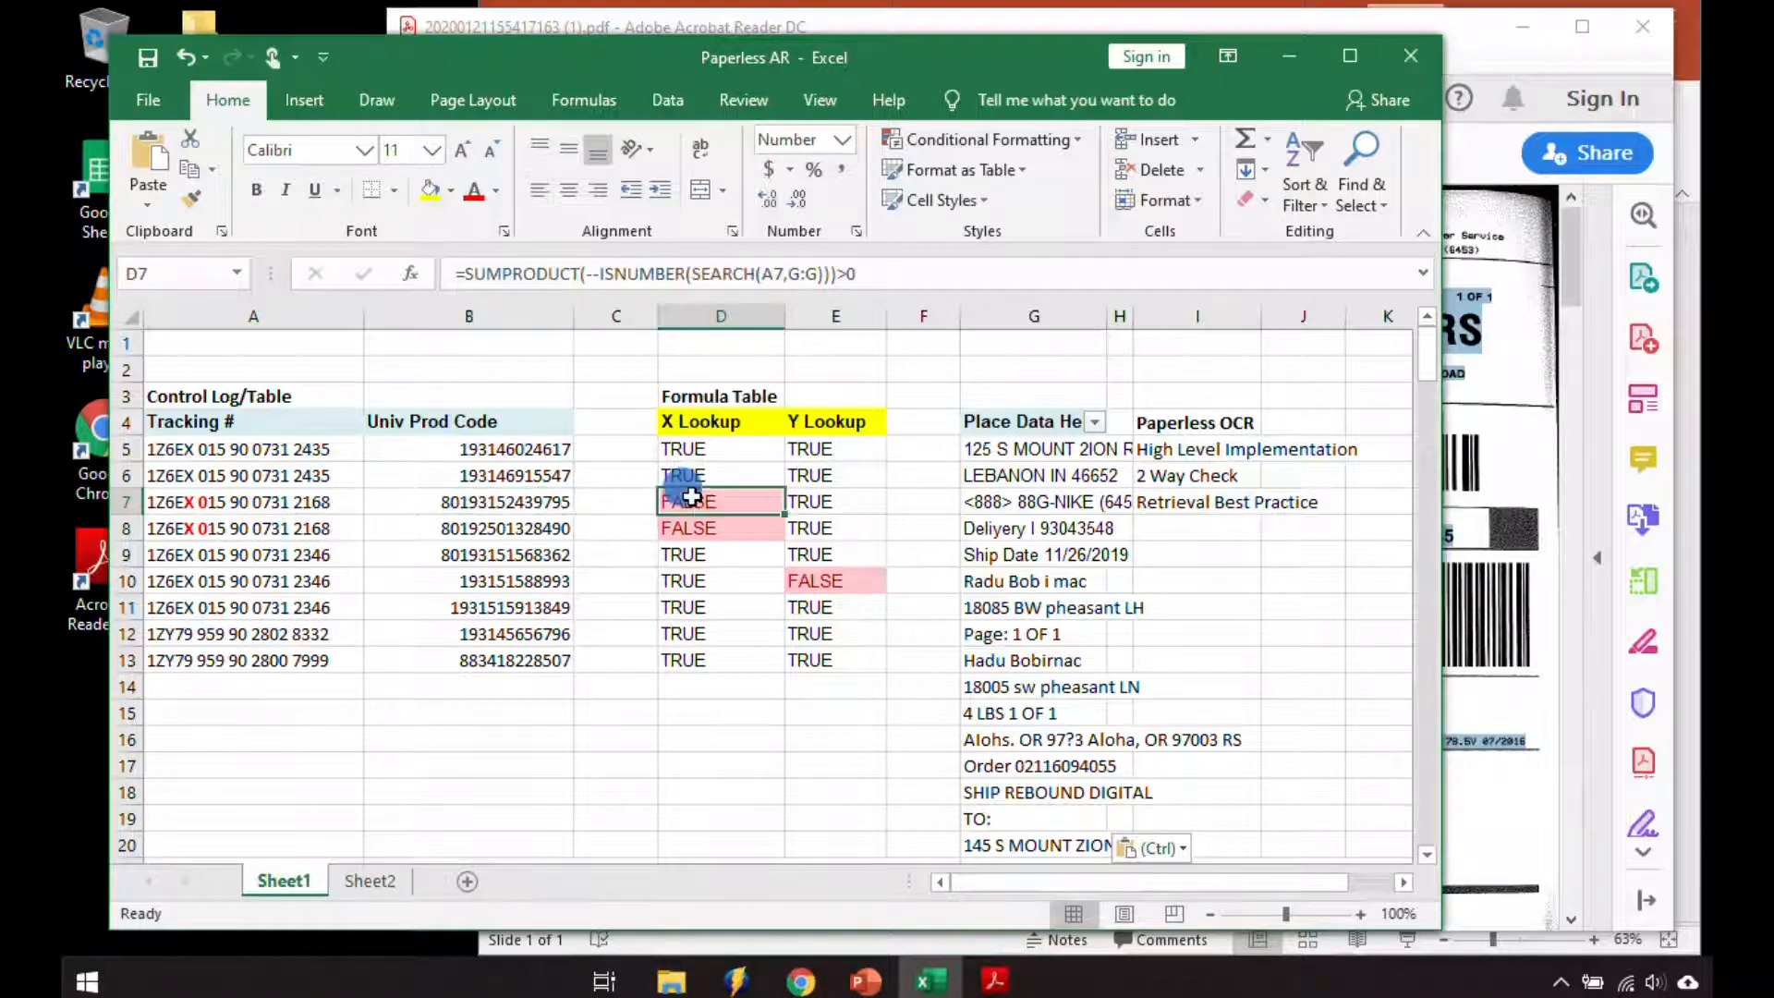
{"action": "left_click", "coordinate": [811, 503]}
{"action": "left_click", "coordinate": [502, 504]}
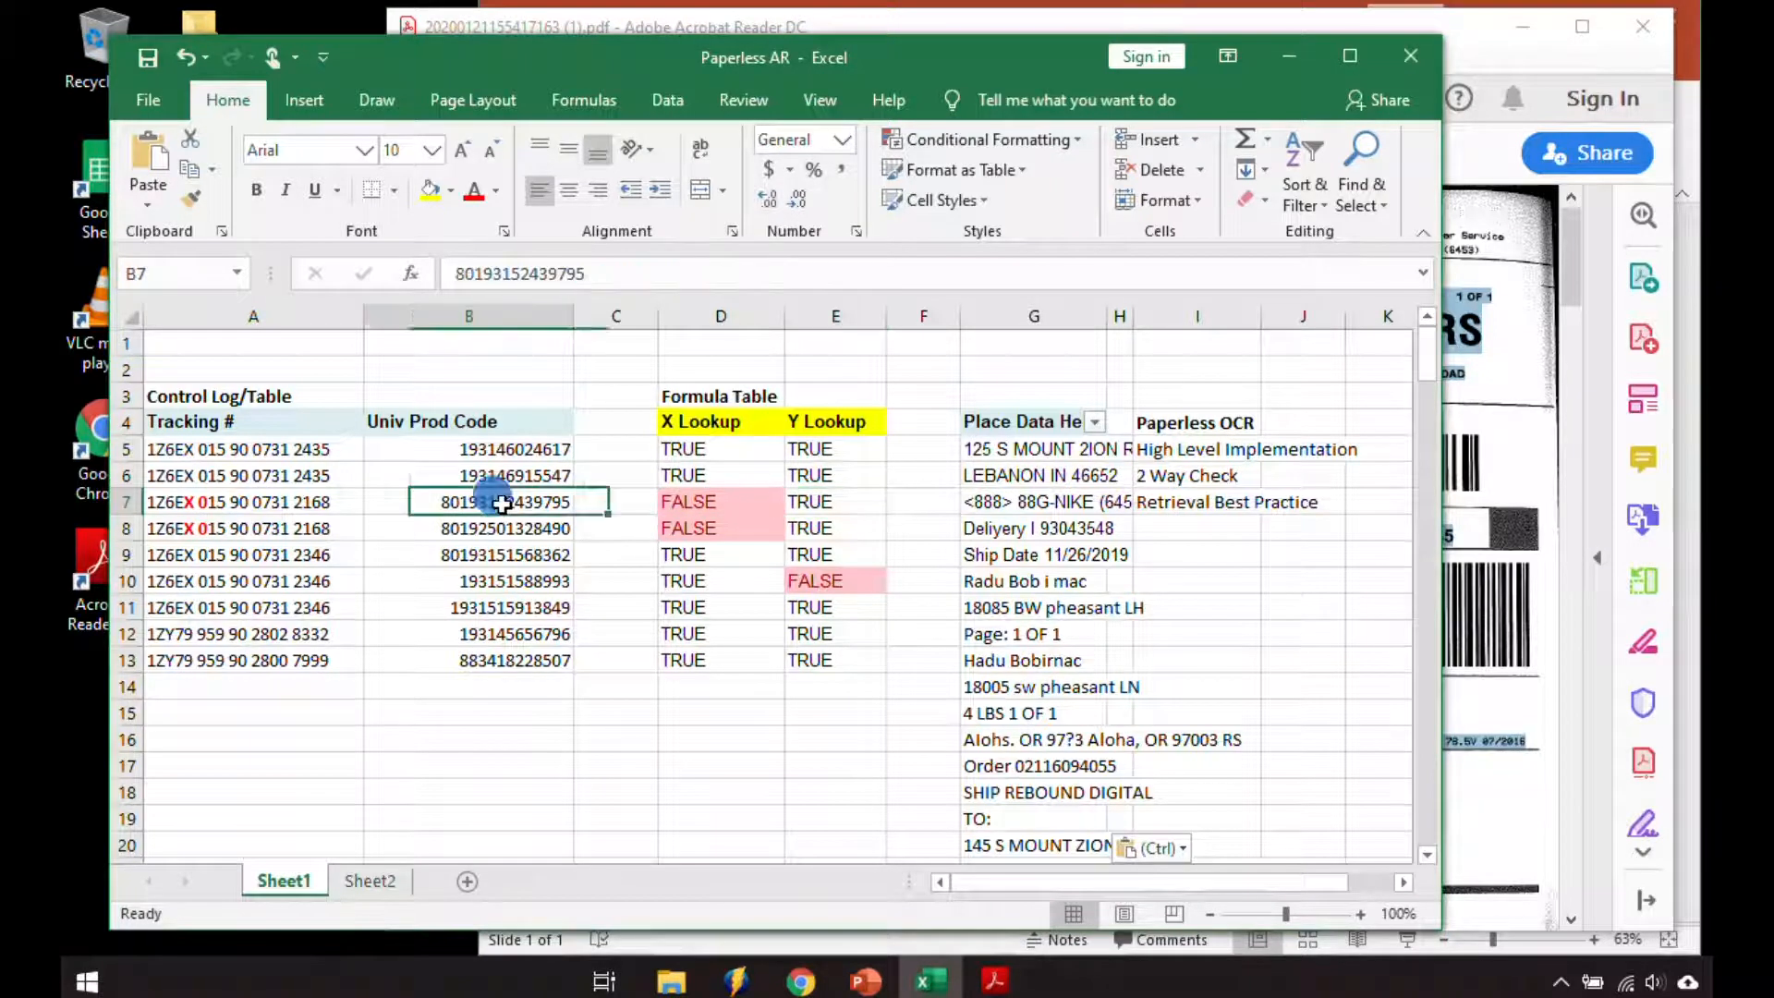
{"action": "double_click", "coordinate": [531, 273]}
{"action": "right_click", "coordinate": [547, 270]}
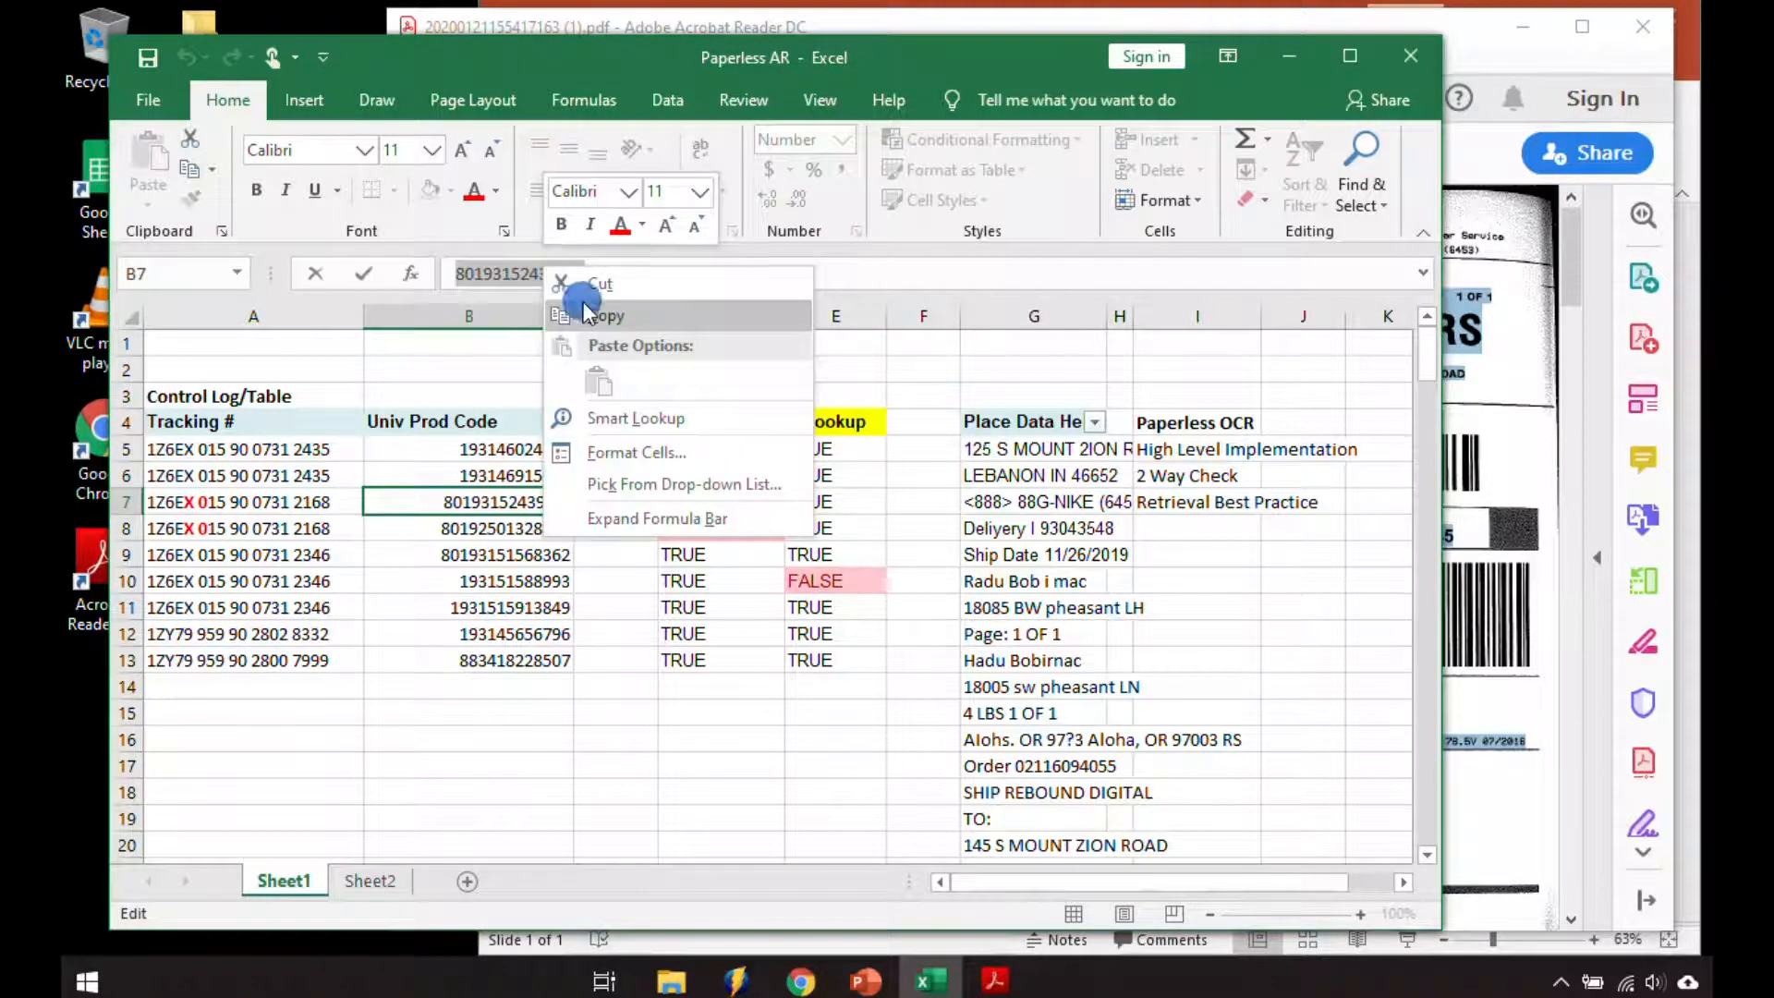
{"action": "left_click", "coordinate": [584, 312]}
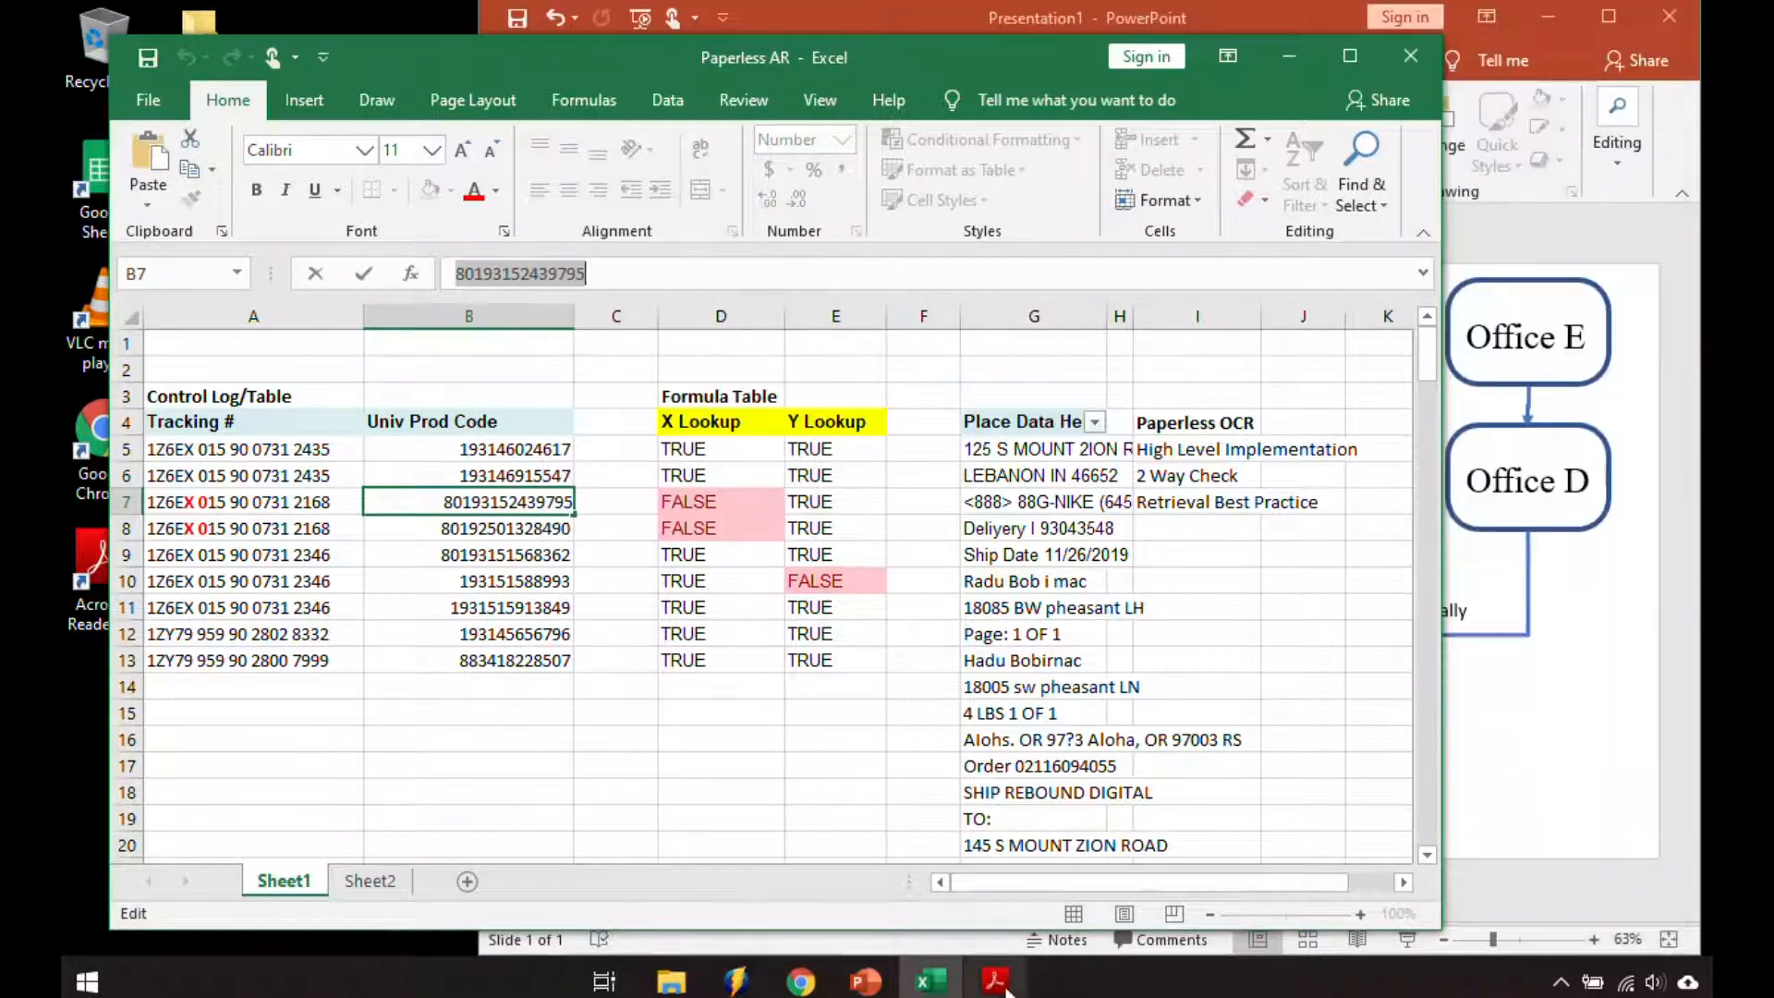
{"action": "left_click", "coordinate": [999, 982]}
{"action": "left_click", "coordinate": [1102, 380]}
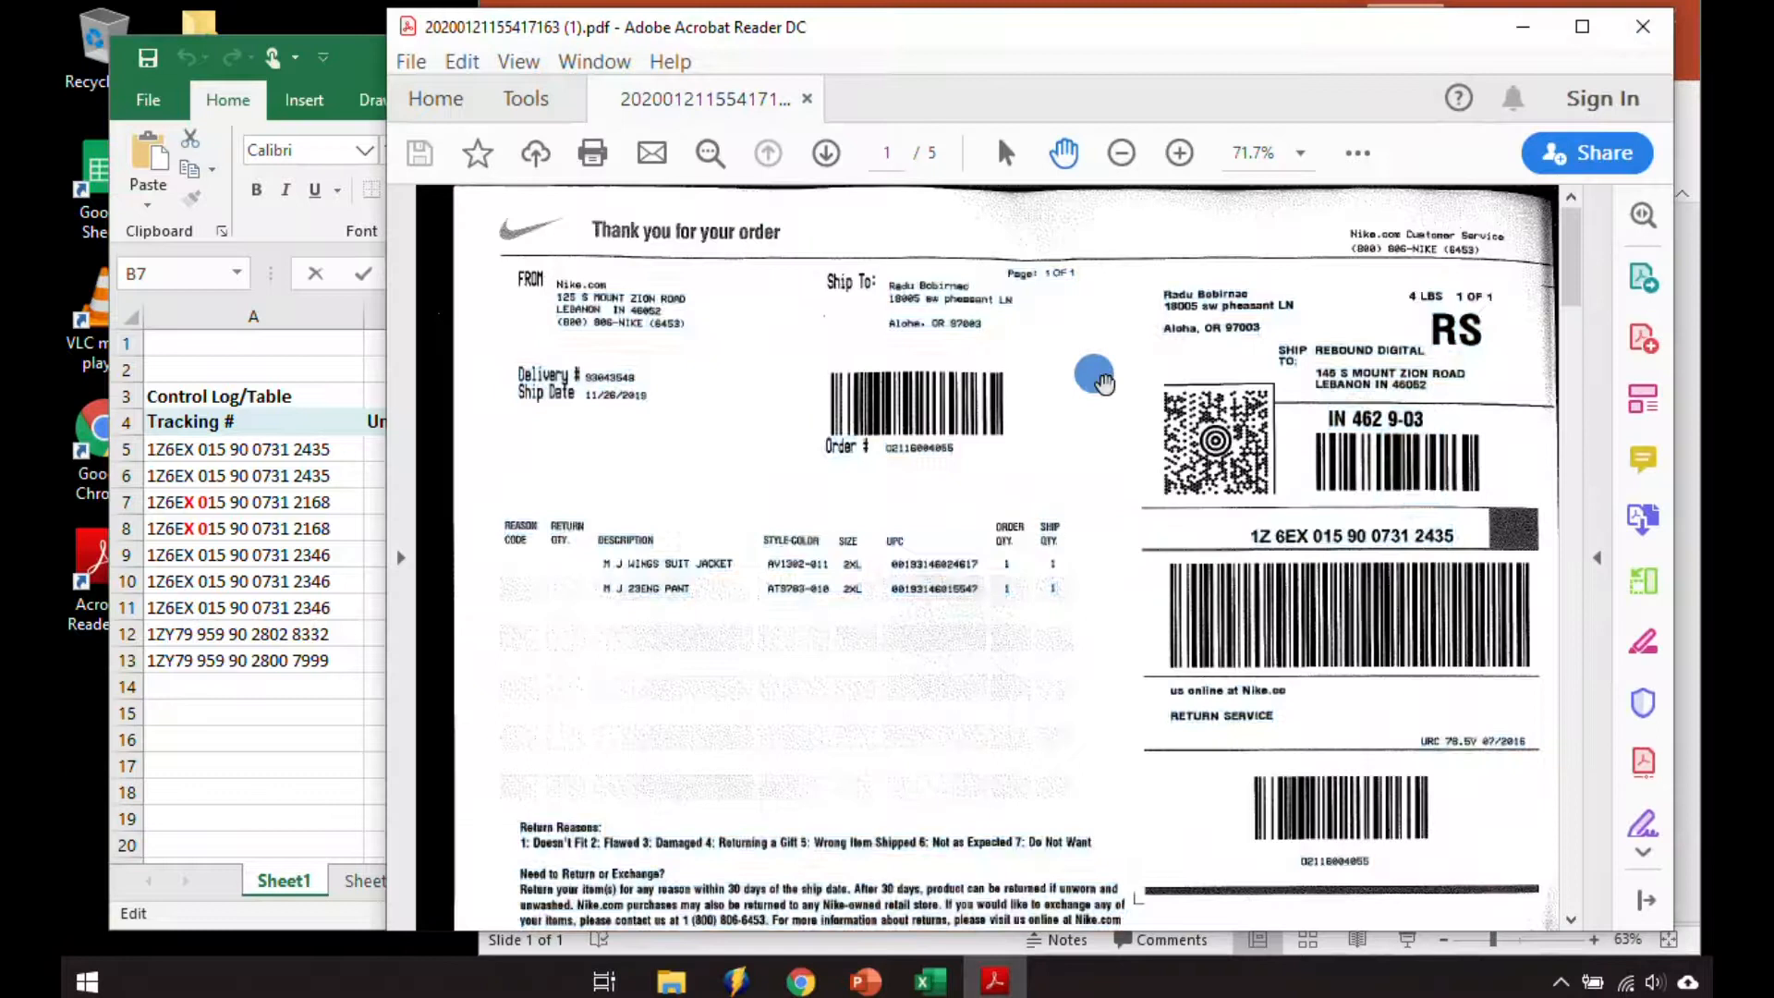
{"action": "left_click", "coordinate": [1104, 384]}
{"action": "key", "text": "ctrl+f"}
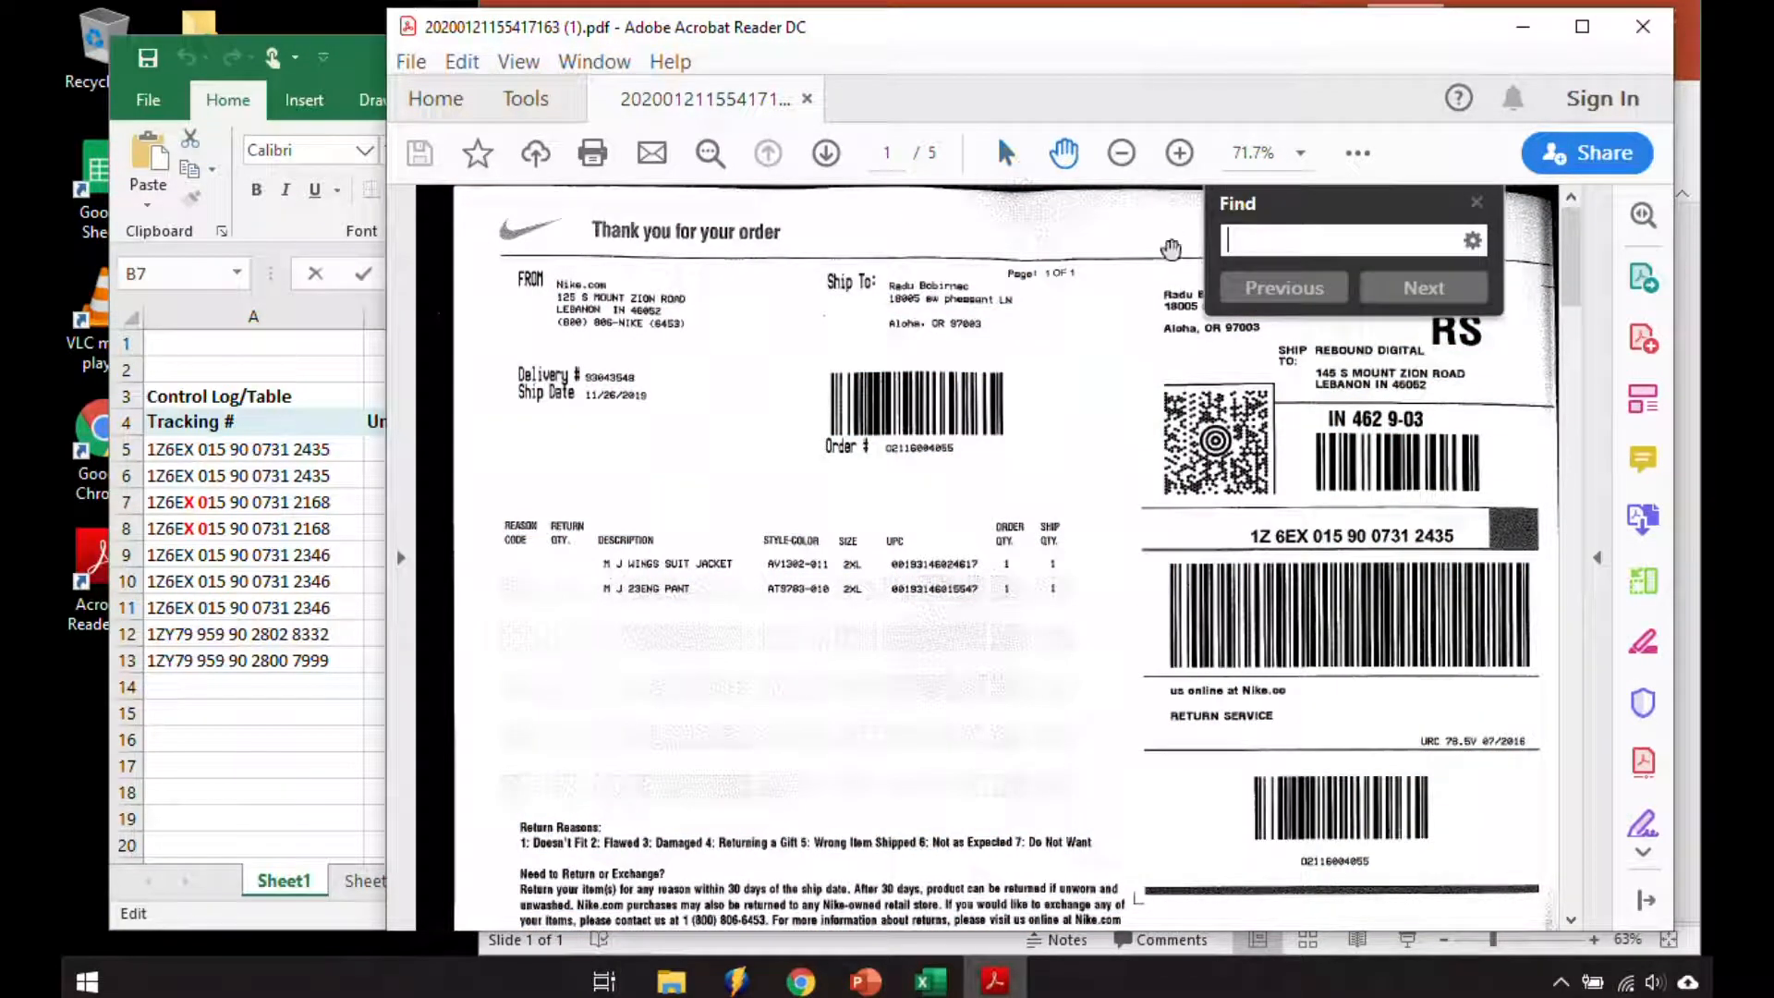
{"action": "key", "text": "ctrl+v"}
{"action": "key", "text": "Return"}
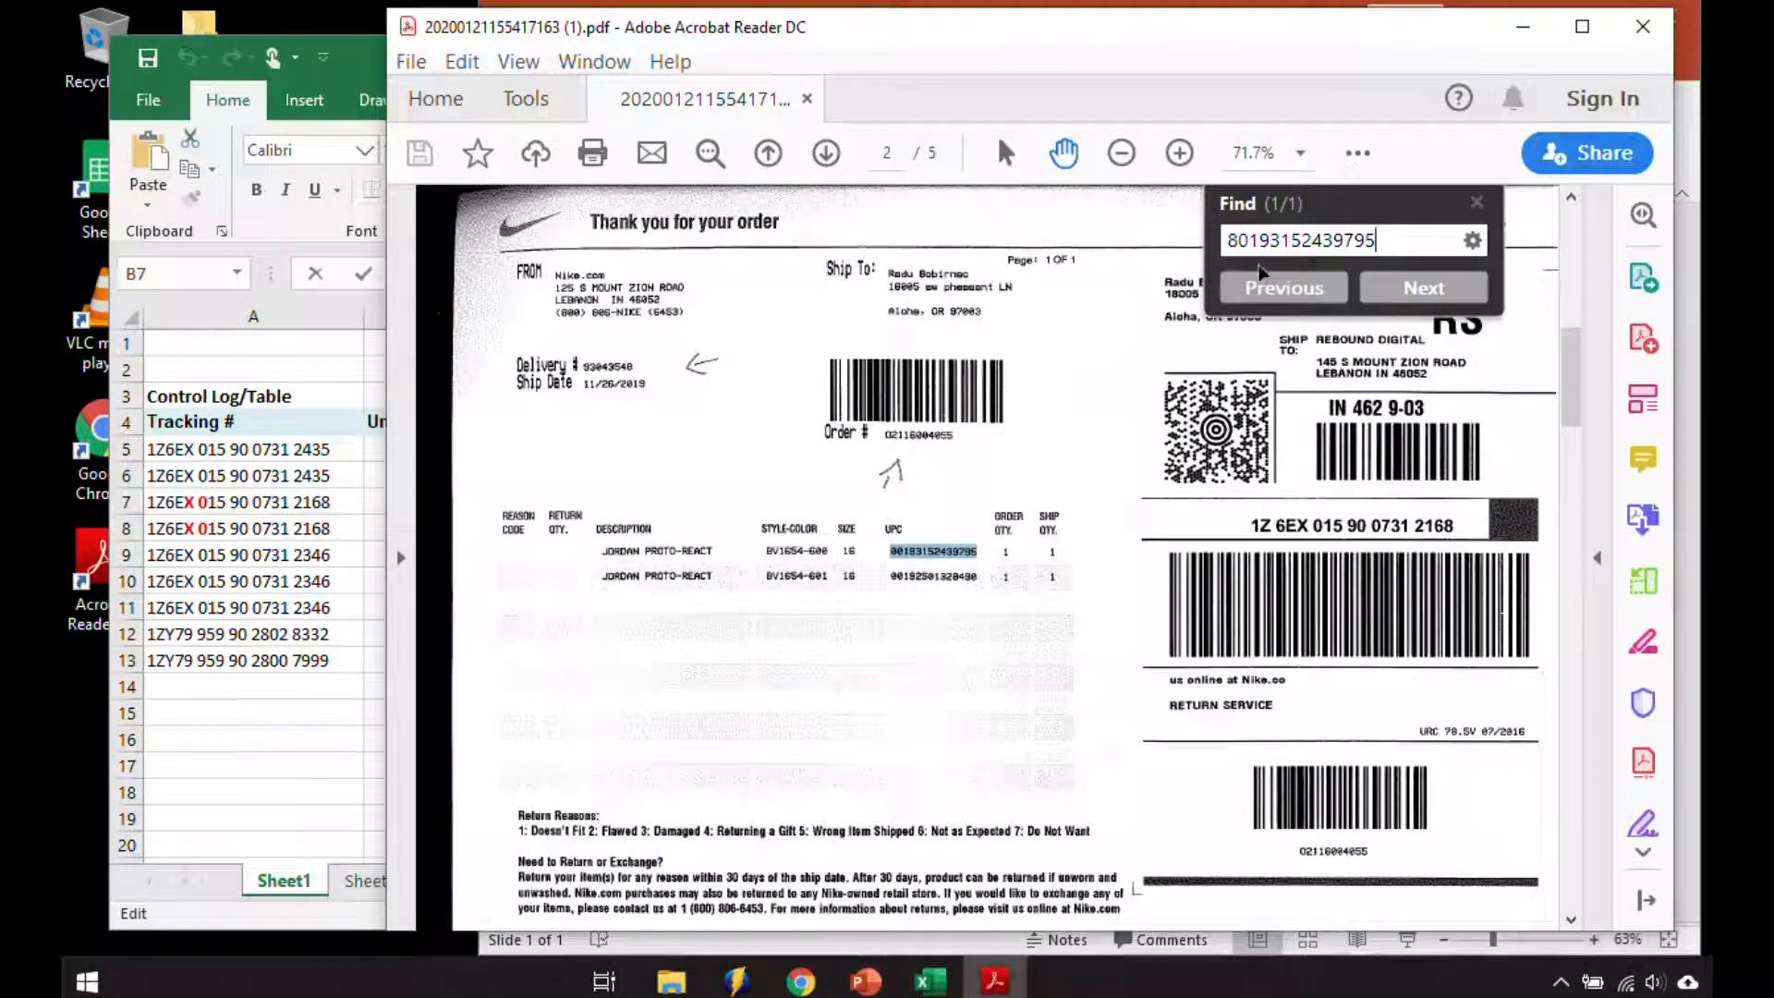
{"action": "left_click", "coordinate": [1478, 202]}
Step: Enlarge page 2 of the PDF to 100% and examine the UPS tracking number on its shipping label
{"action": "left_click", "coordinate": [1180, 153]}
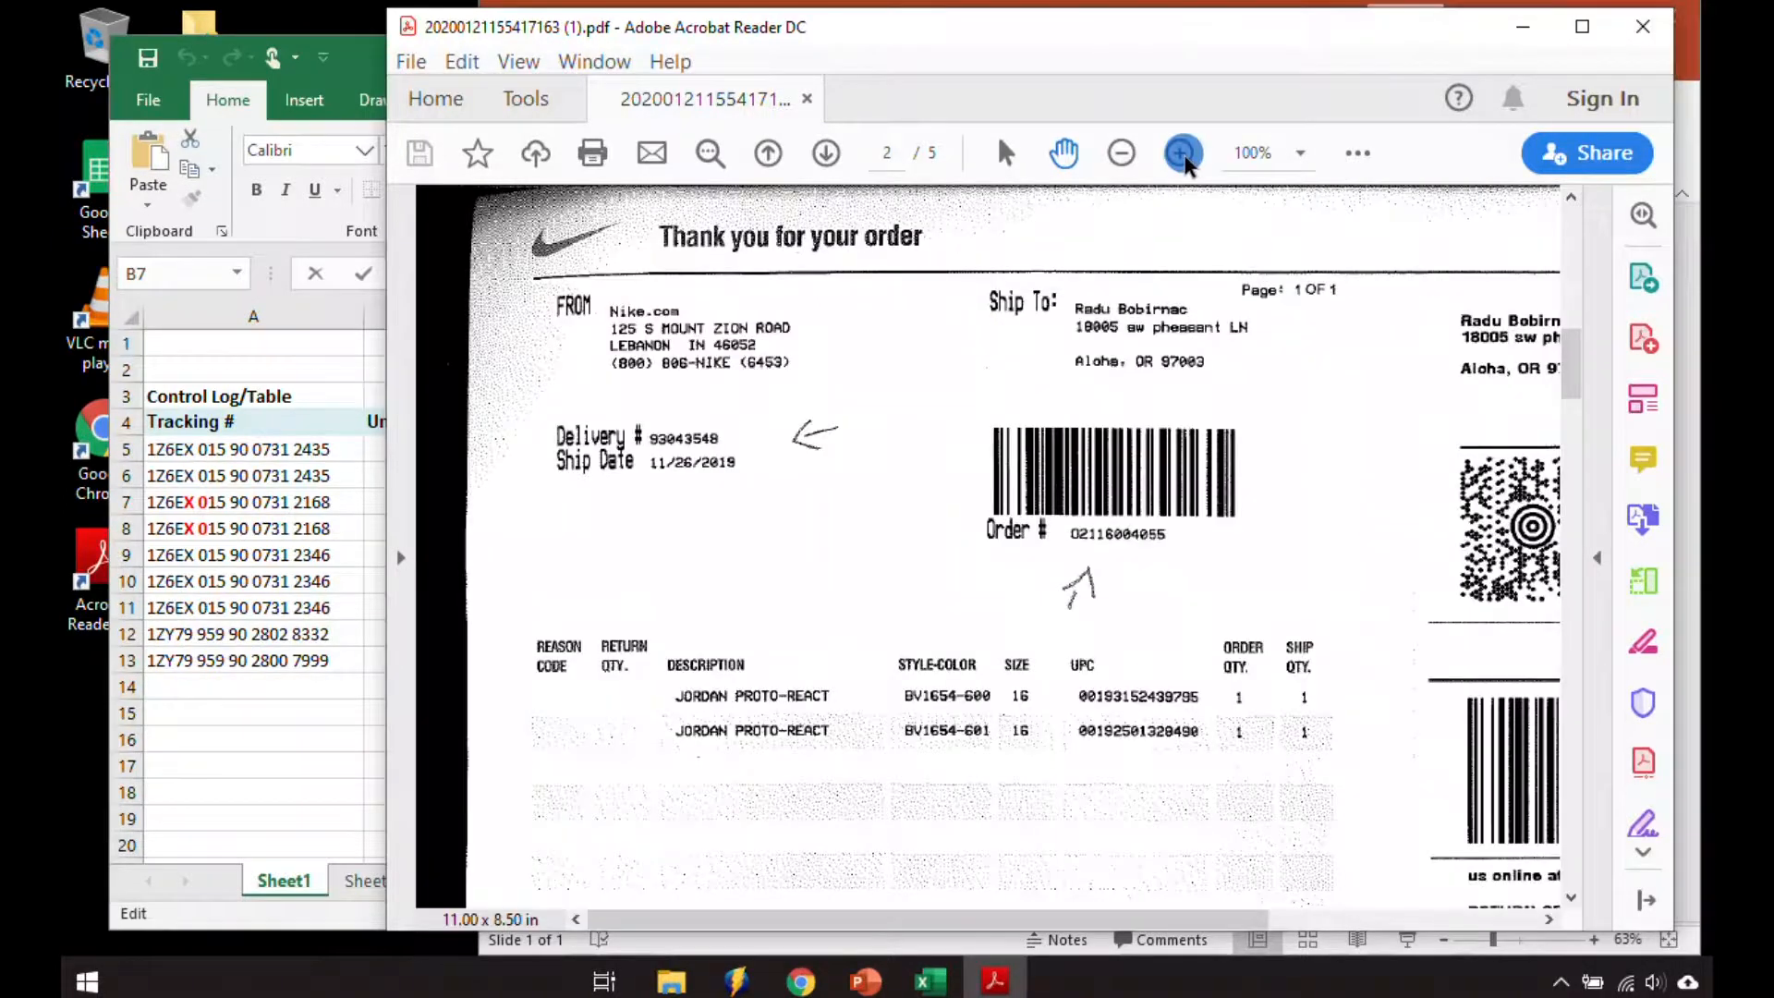
{"action": "left_click", "coordinate": [308, 634]}
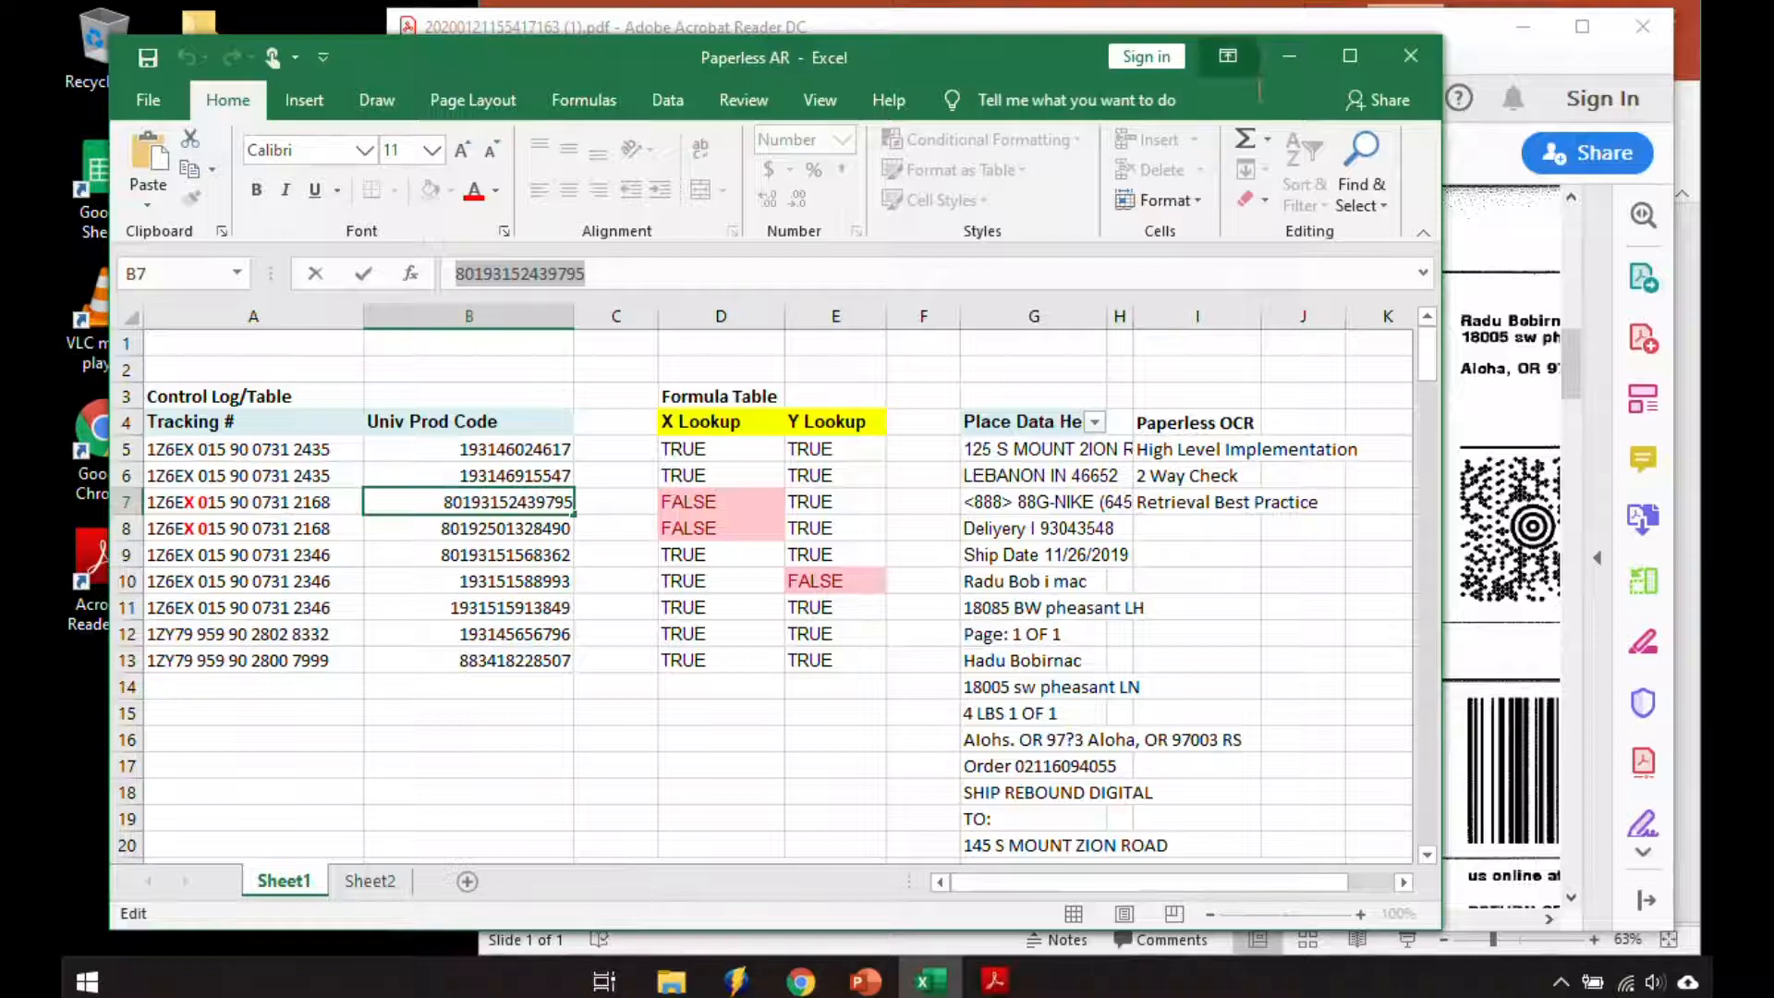
{"action": "left_click", "coordinate": [1471, 51]}
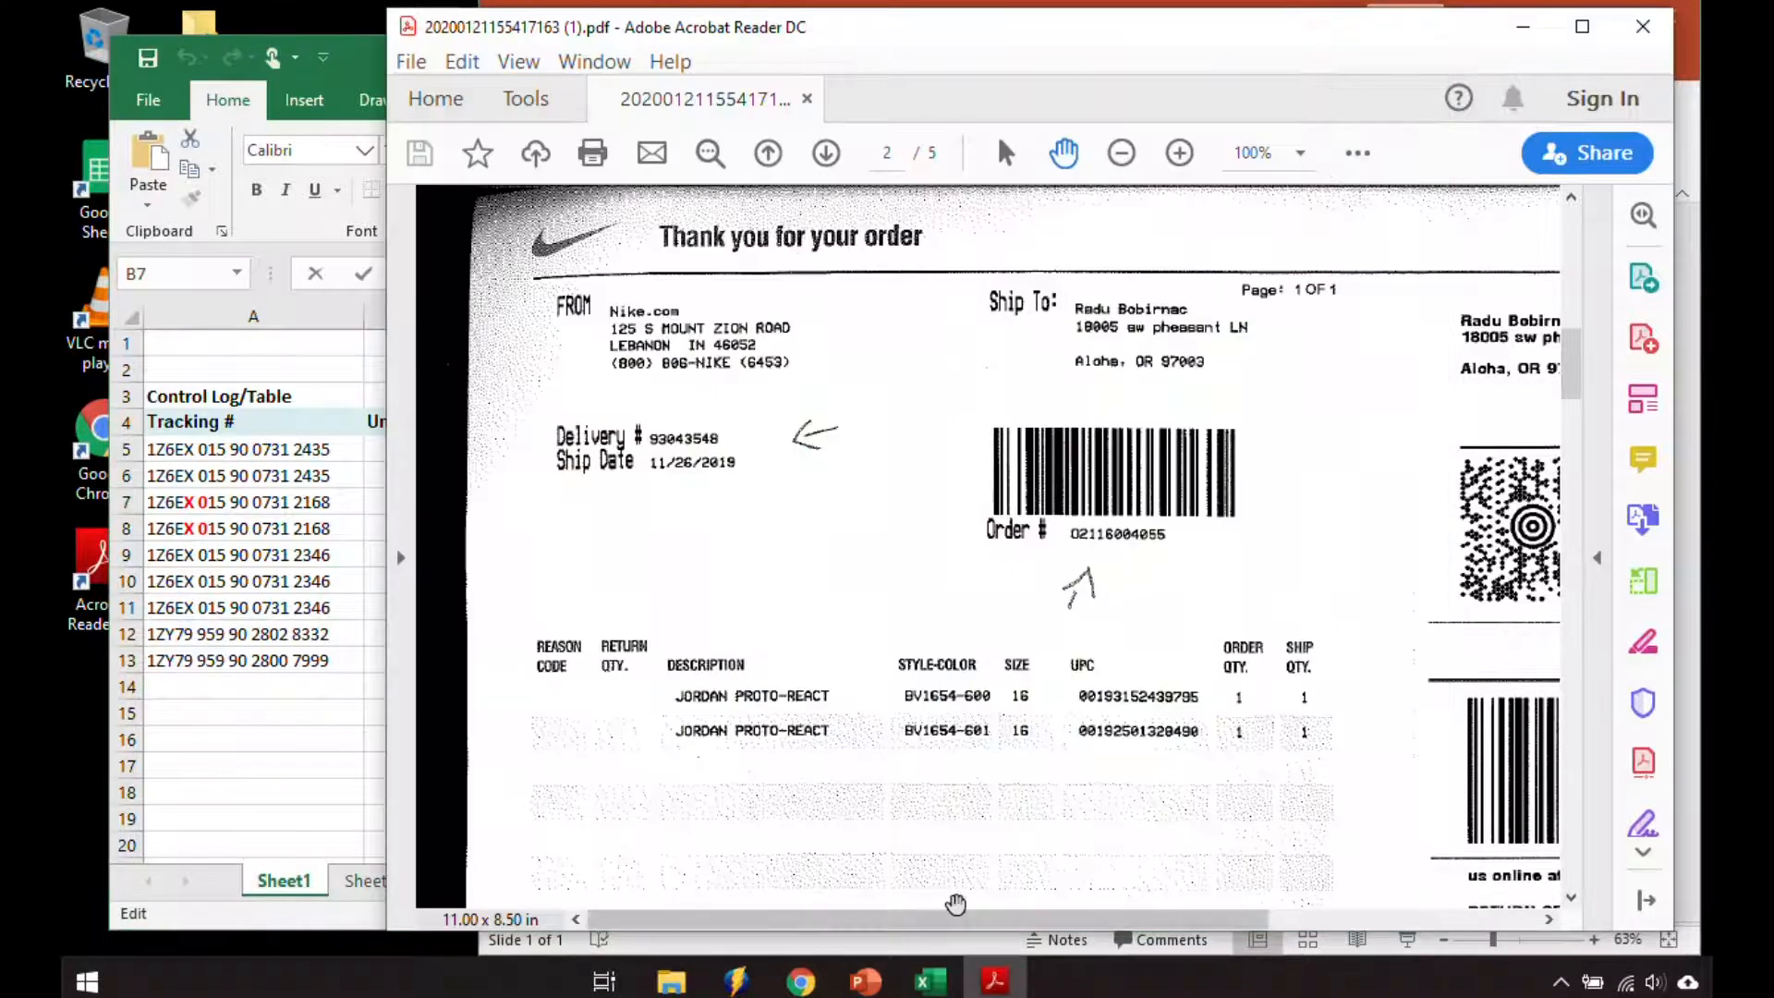
{"action": "left_click_drag", "start_coordinate": [956, 915], "coordinate": [1243, 913]}
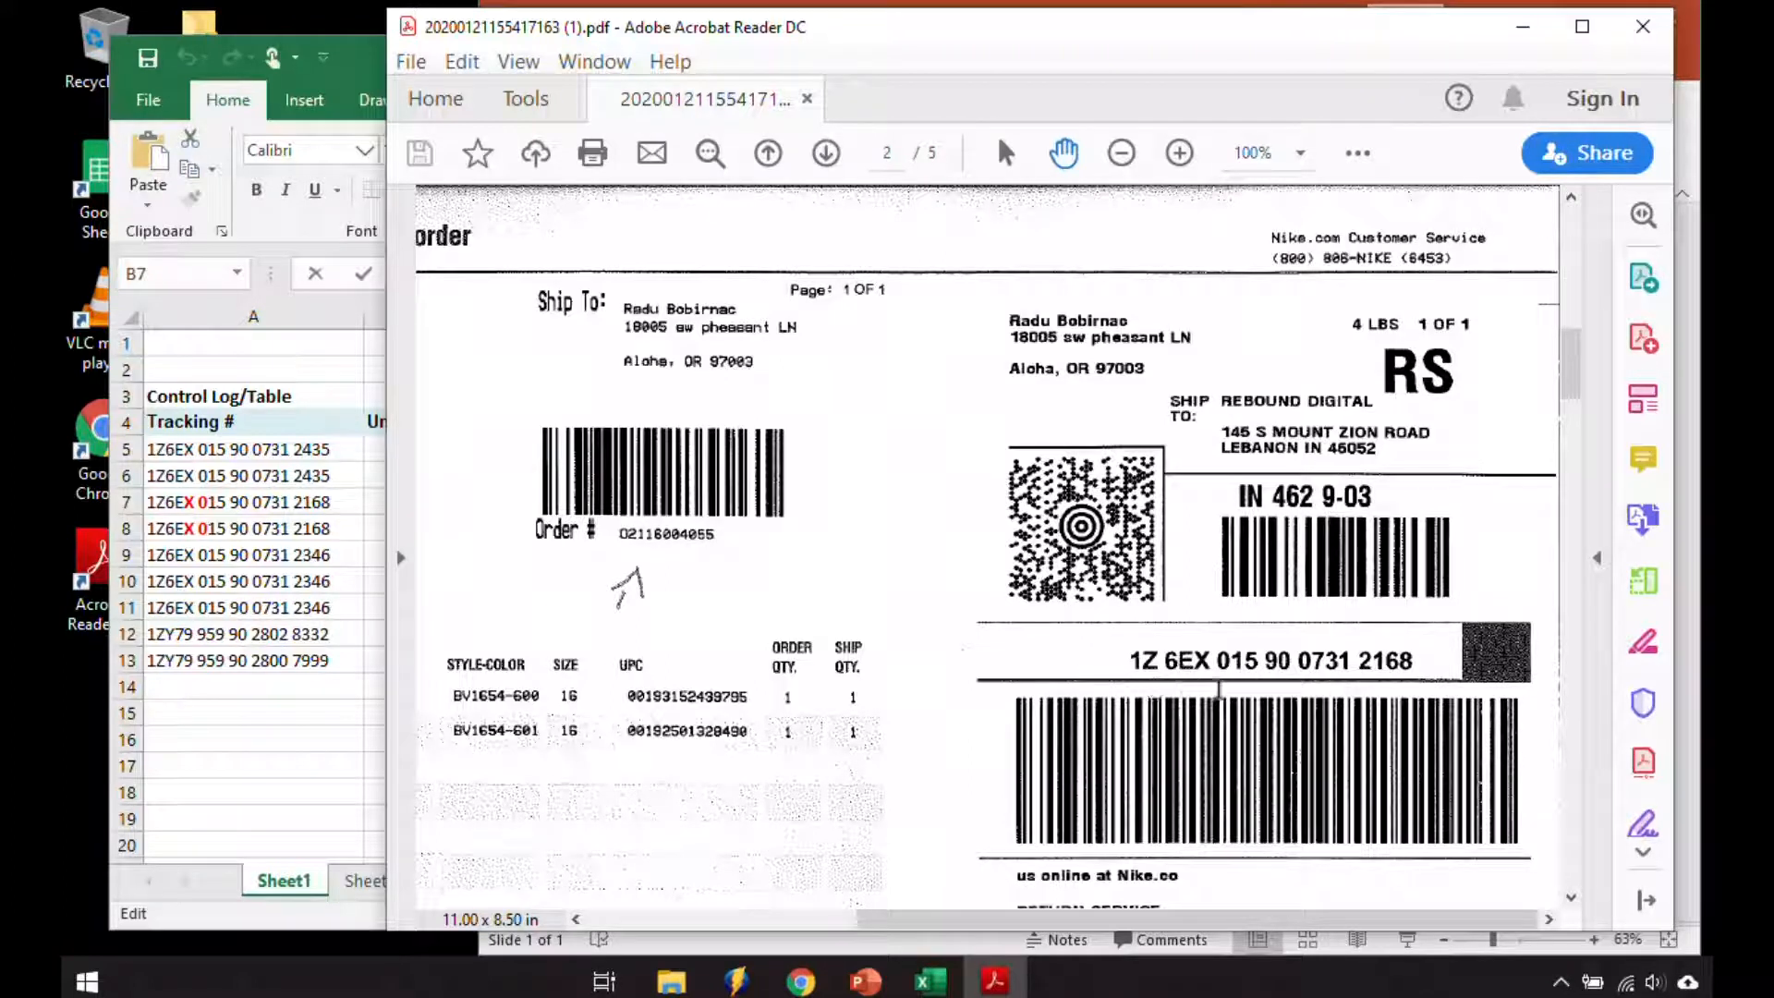
{"action": "left_click", "coordinate": [280, 515]}
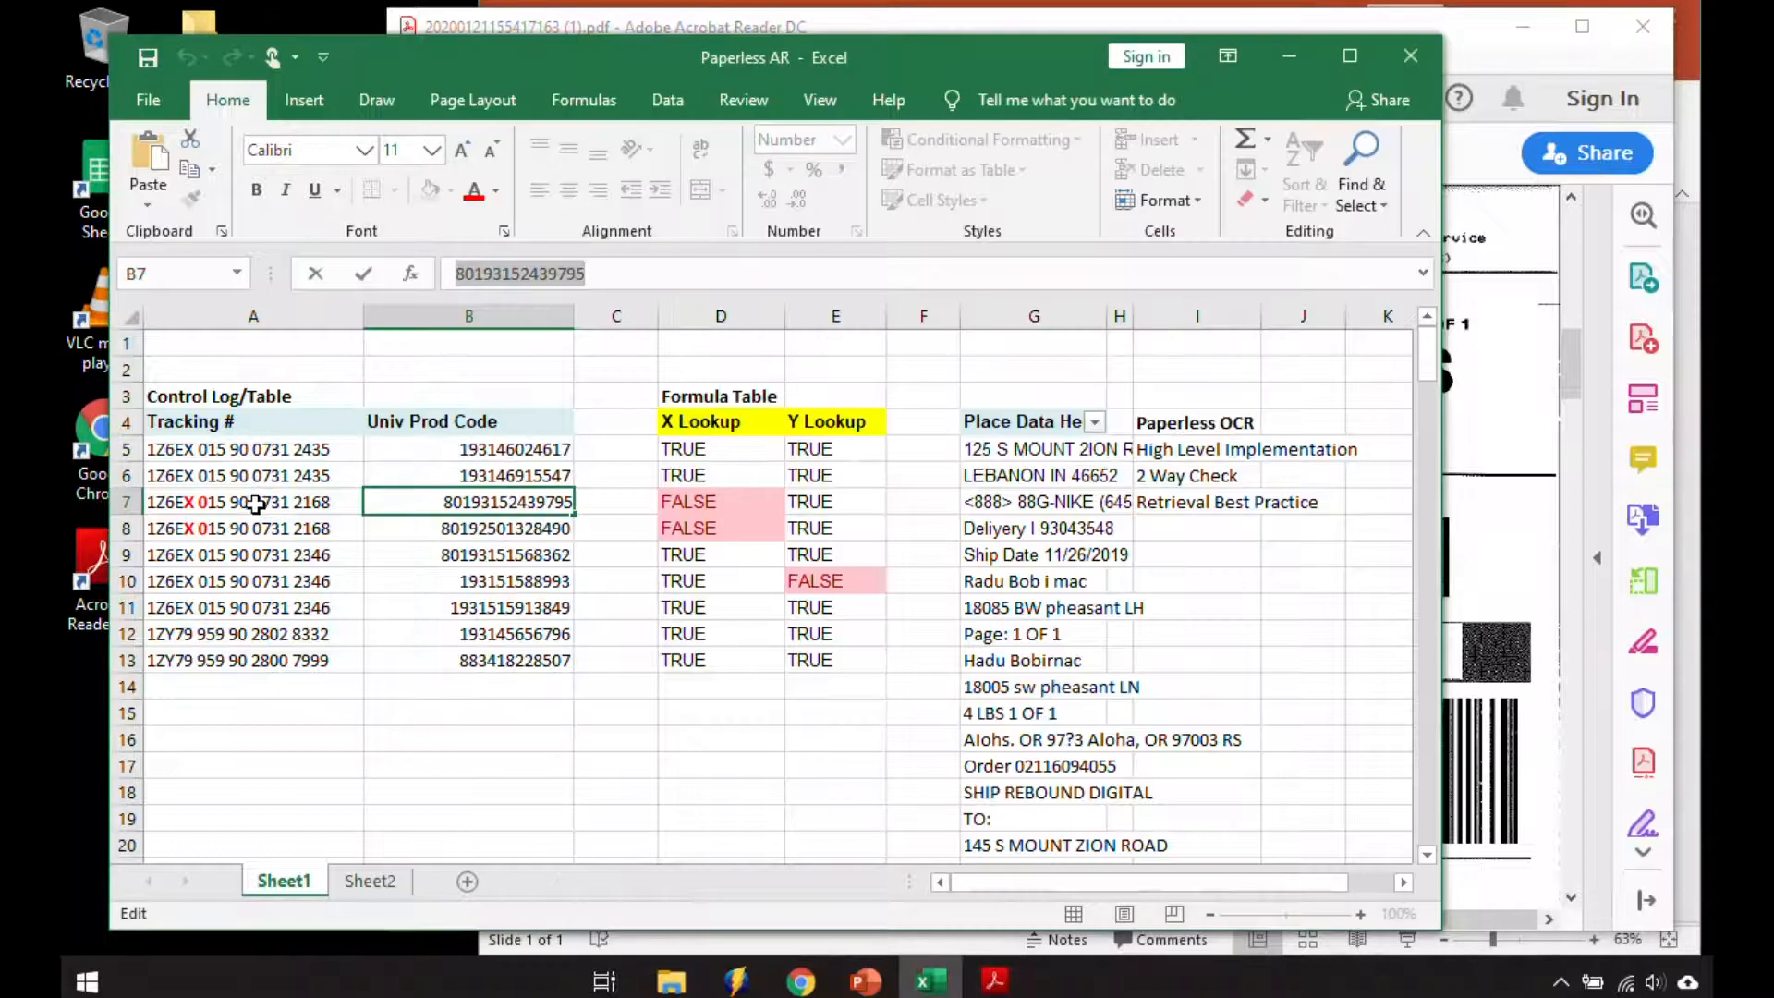
{"action": "left_click", "coordinate": [256, 504]}
{"action": "left_click", "coordinate": [525, 501]}
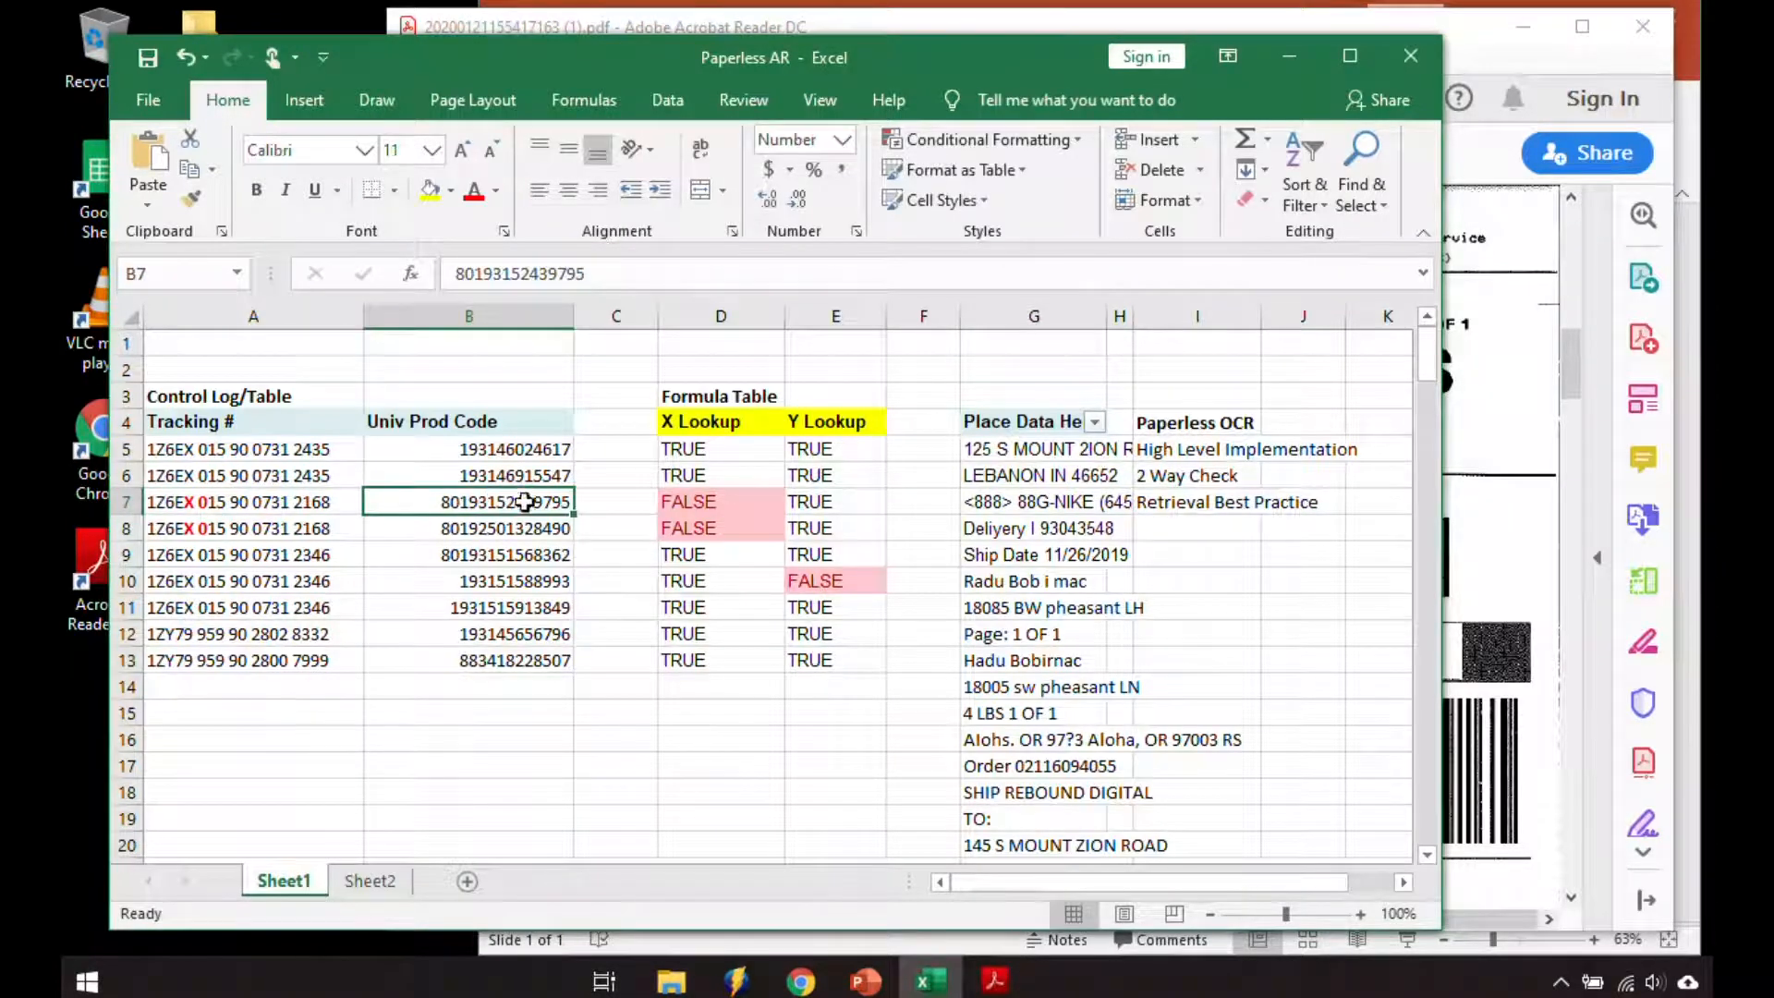
{"action": "left_click", "coordinate": [1015, 523]}
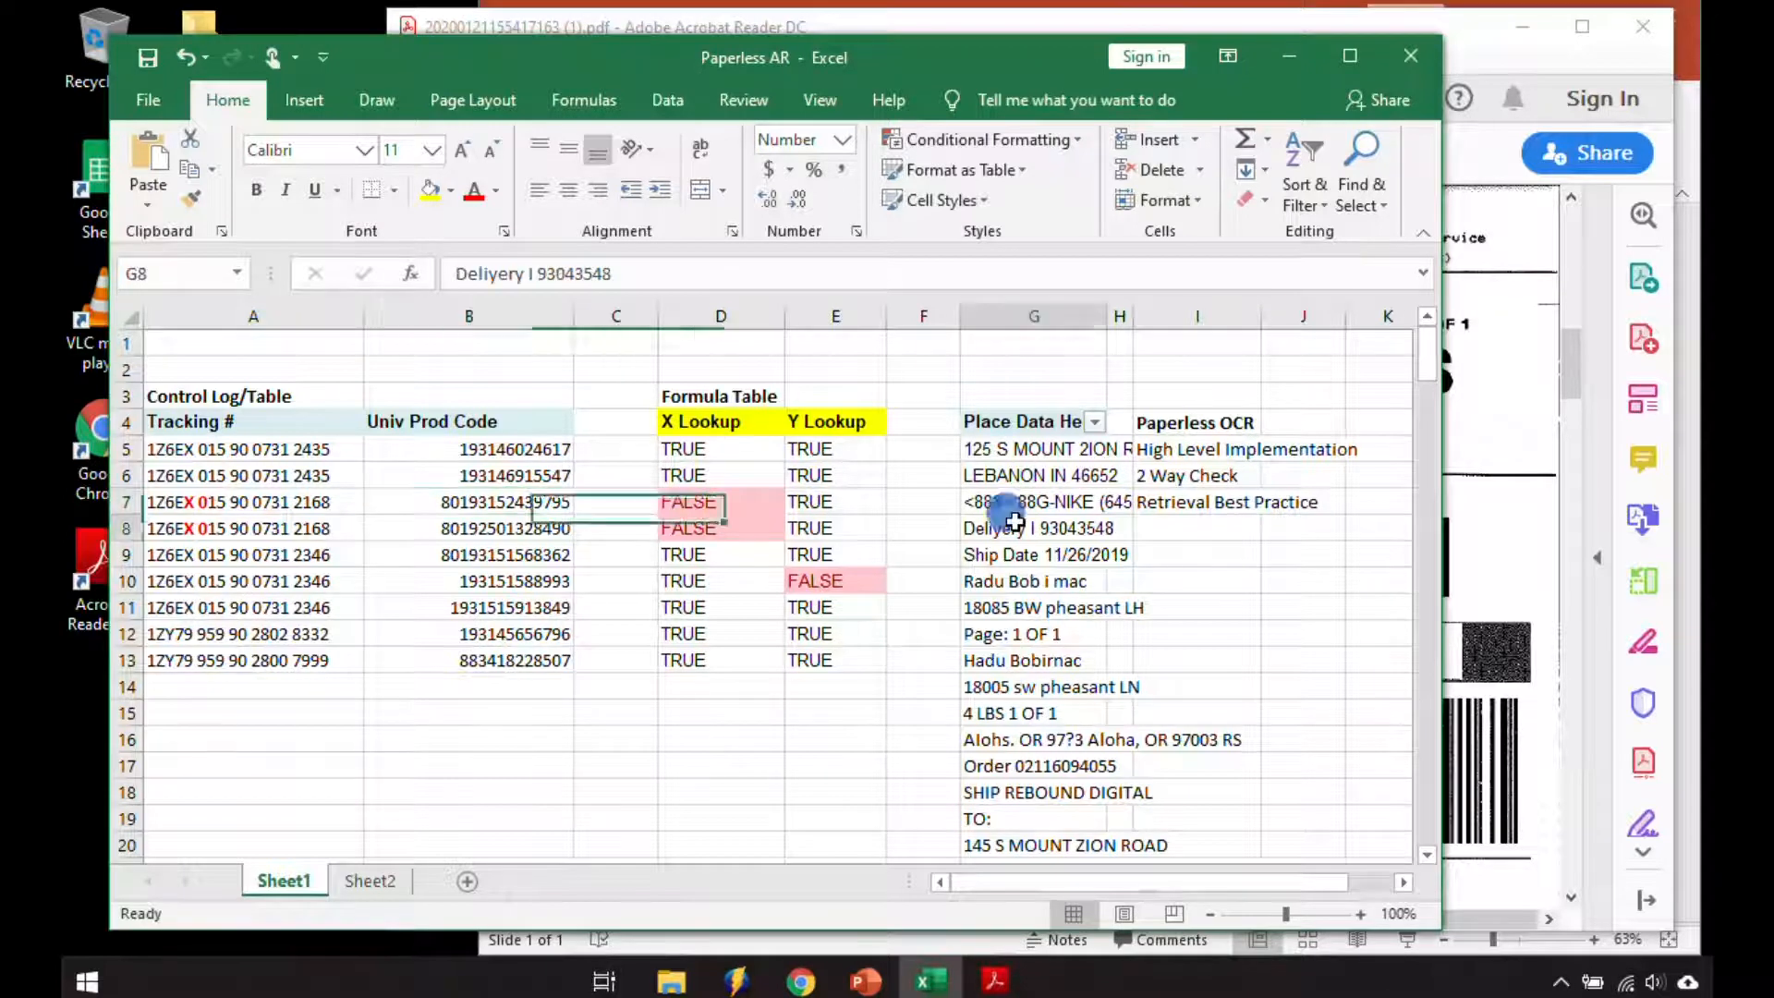
{"action": "key", "text": "ctrl+f"}
{"action": "key", "text": "ctrl+v"}
{"action": "left_click", "coordinate": [859, 645]}
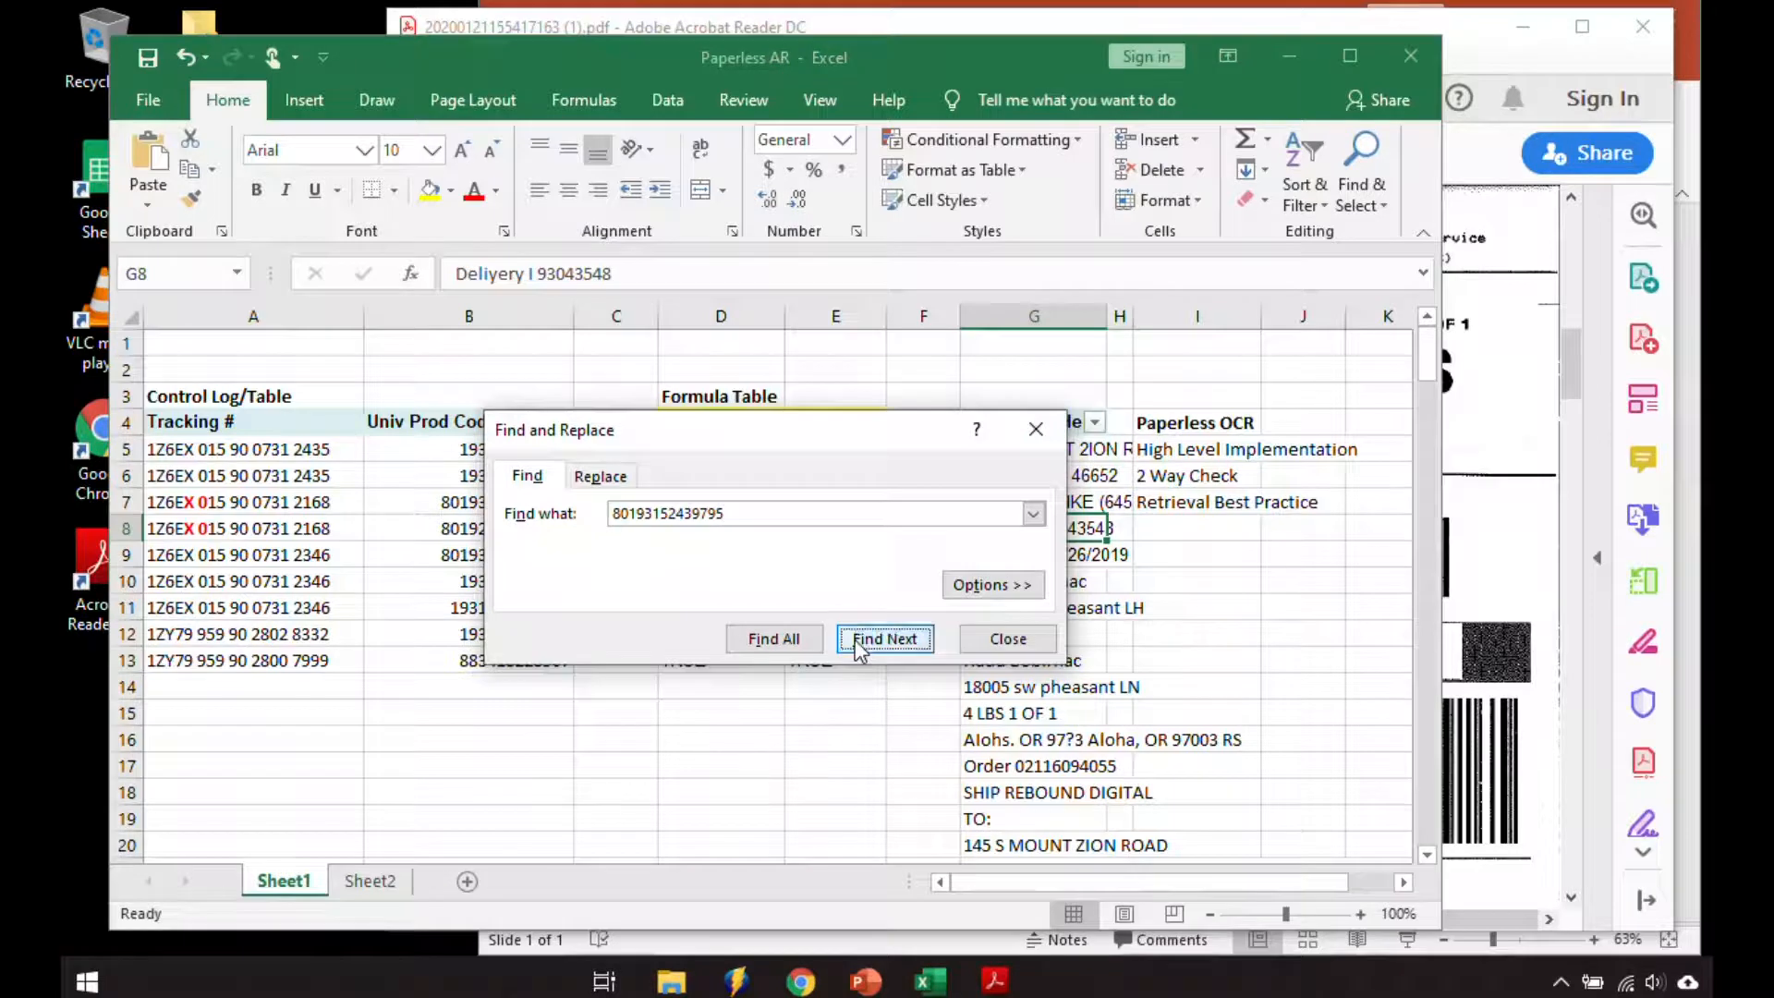
{"action": "left_click", "coordinate": [1009, 555]}
Step: Copy the recognized tracking number in cell G95 and return to the control log
{"action": "scroll", "coordinate": [1030, 578], "scroll_direction": "down", "scroll_amount": 6}
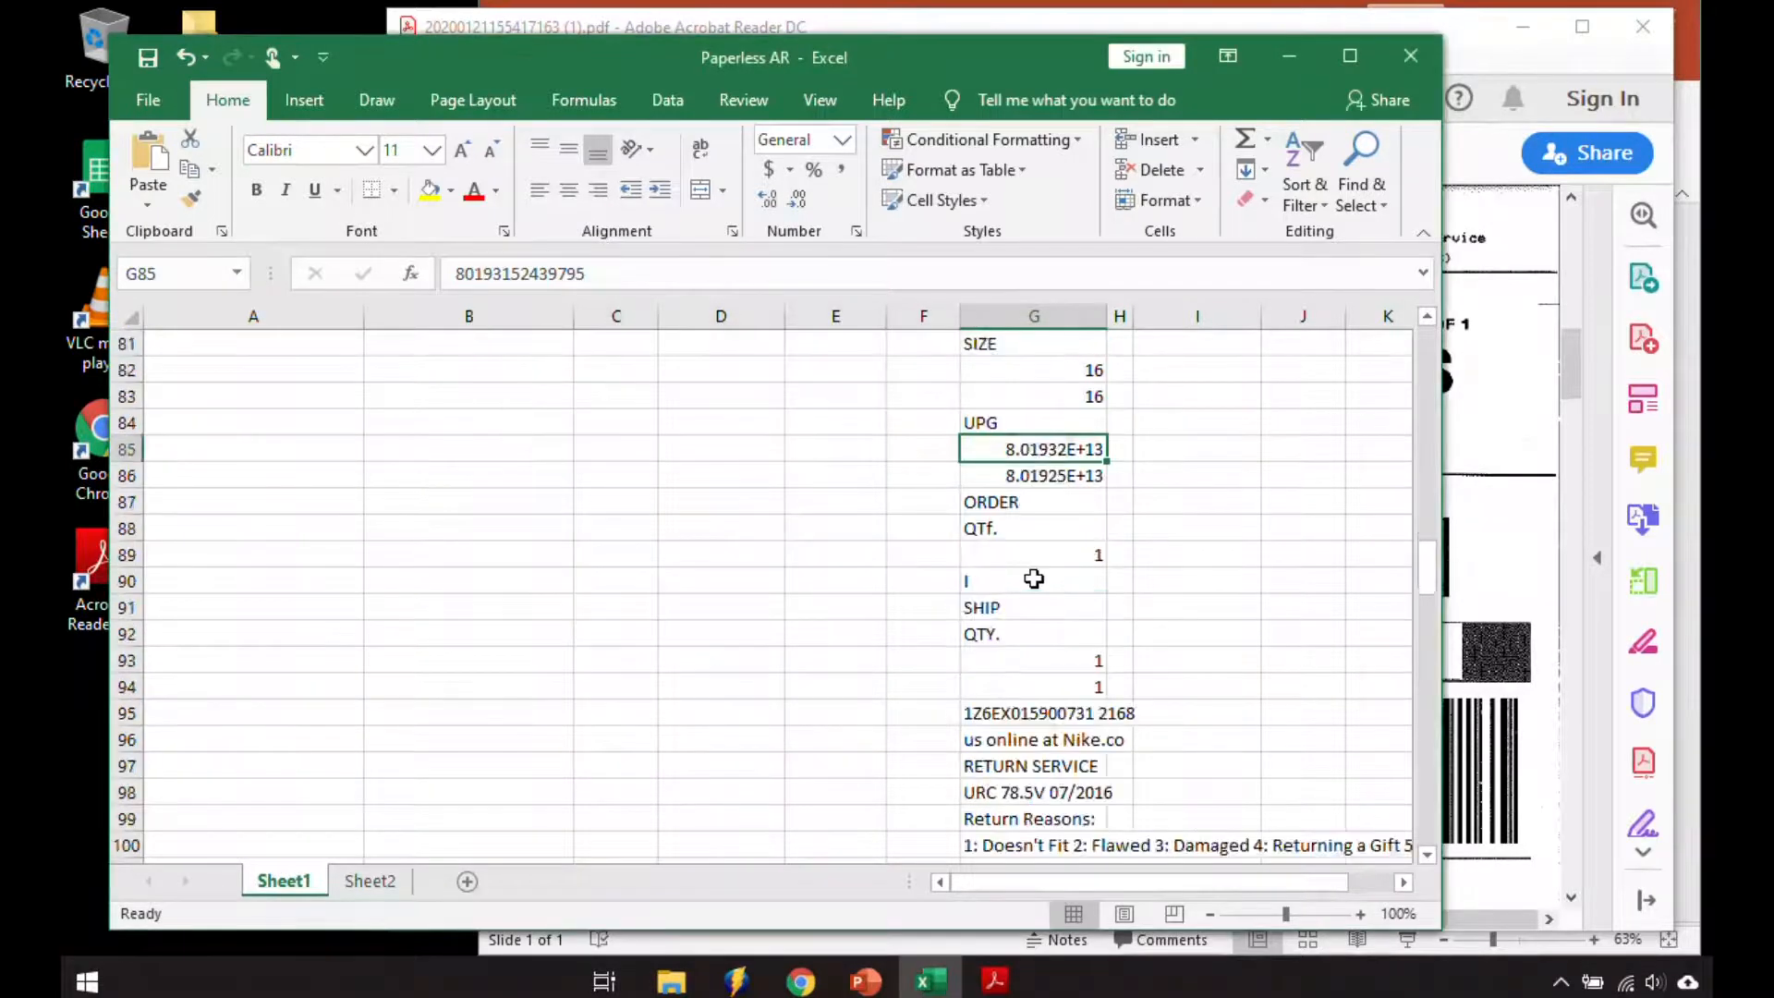
{"action": "left_click", "coordinate": [1021, 397]}
{"action": "right_click", "coordinate": [1020, 396]}
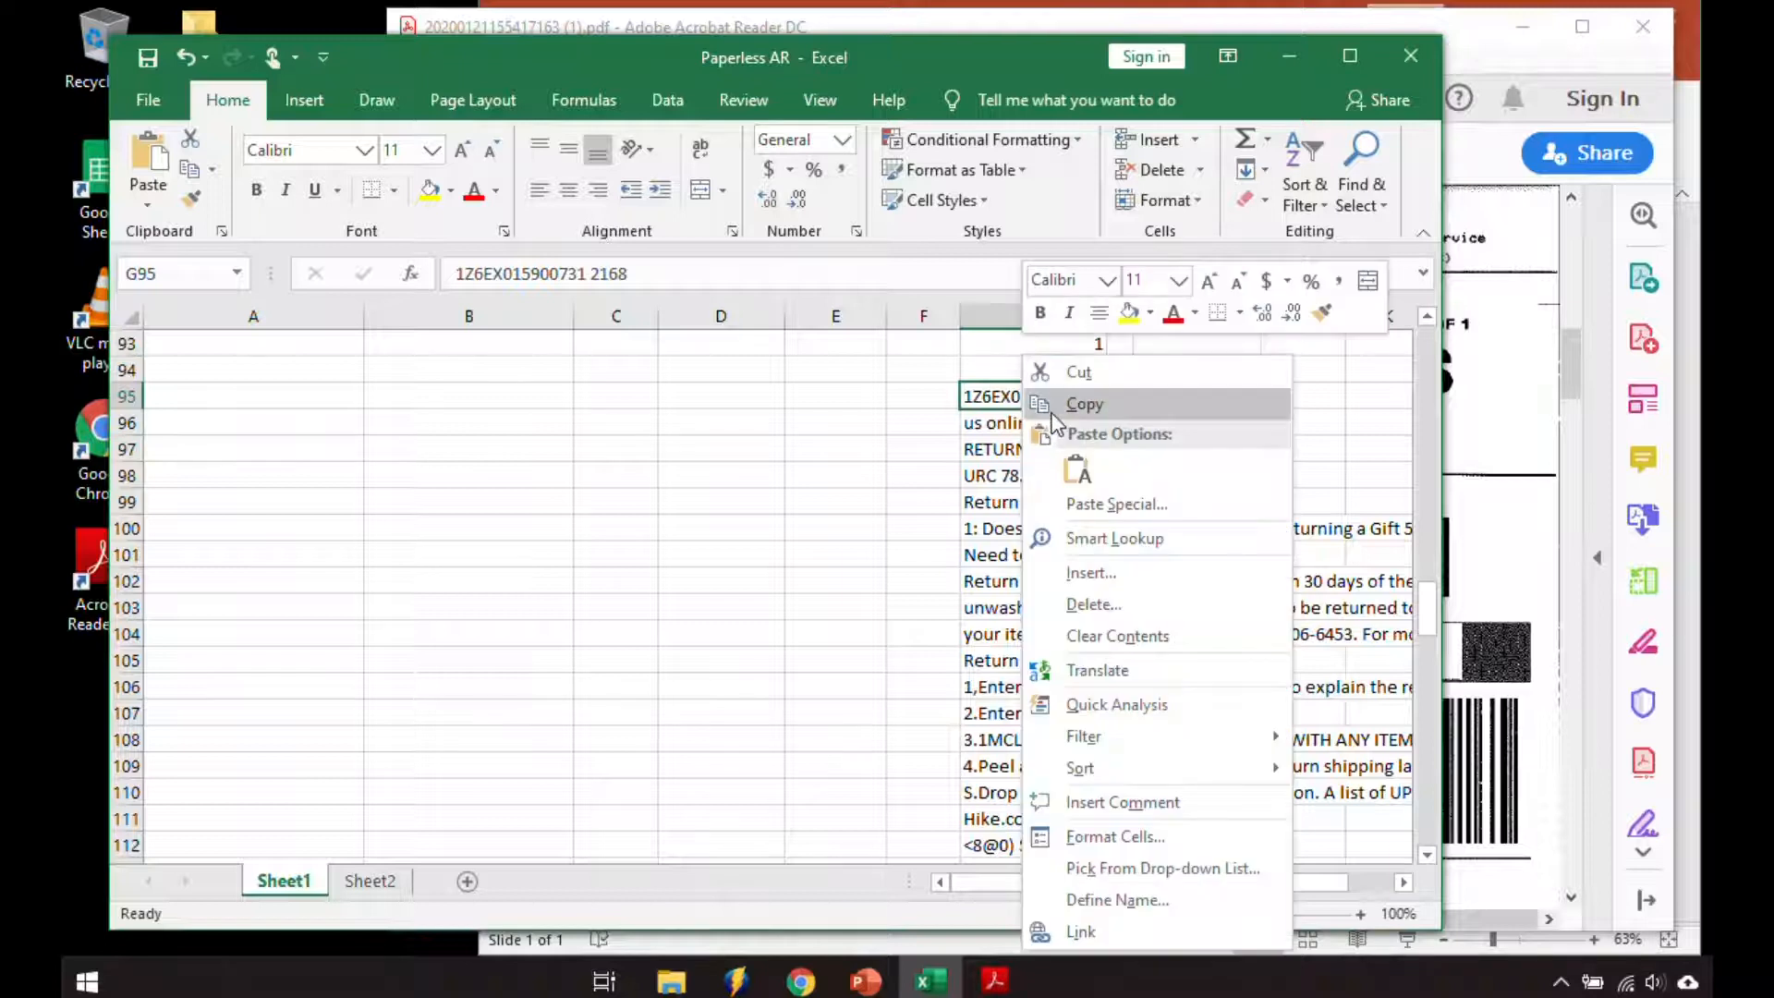
{"action": "left_click", "coordinate": [1083, 401]}
{"action": "left_click_drag", "start_coordinate": [1427, 610], "coordinate": [1415, 287]}
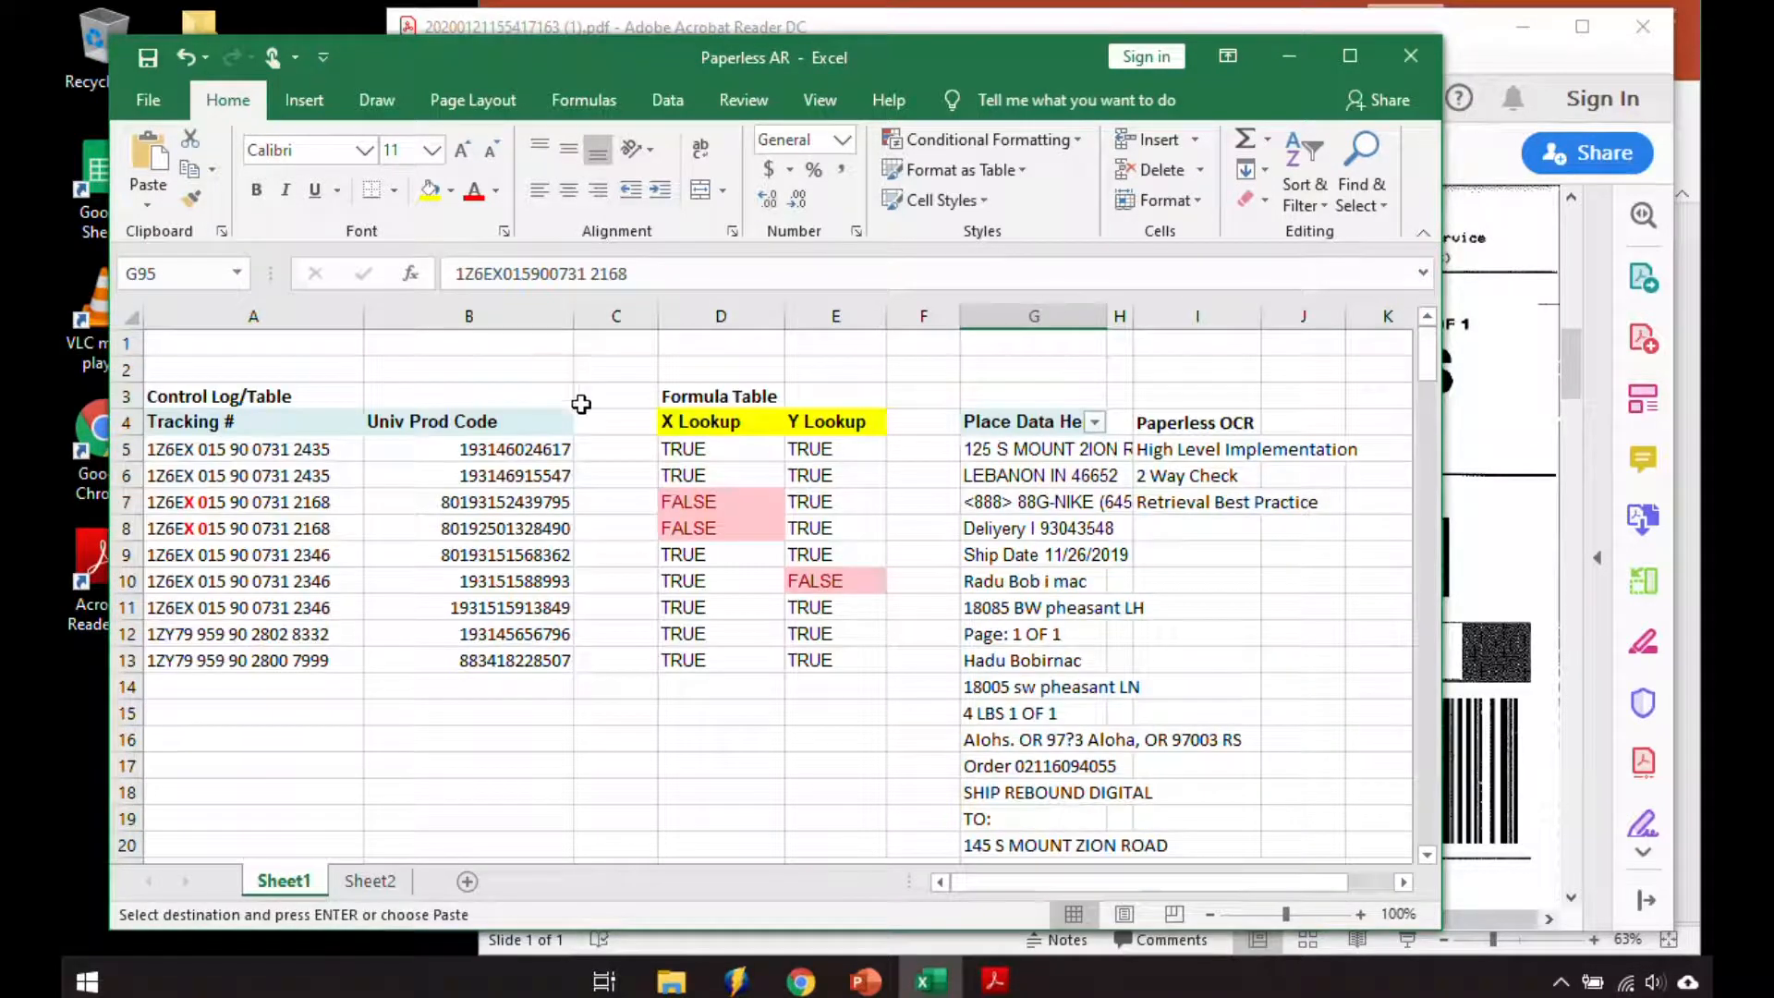
Step: Paste the copied tracking number into cell A2 as values only
{"action": "left_click", "coordinate": [231, 368]}
{"action": "right_click", "coordinate": [242, 371]}
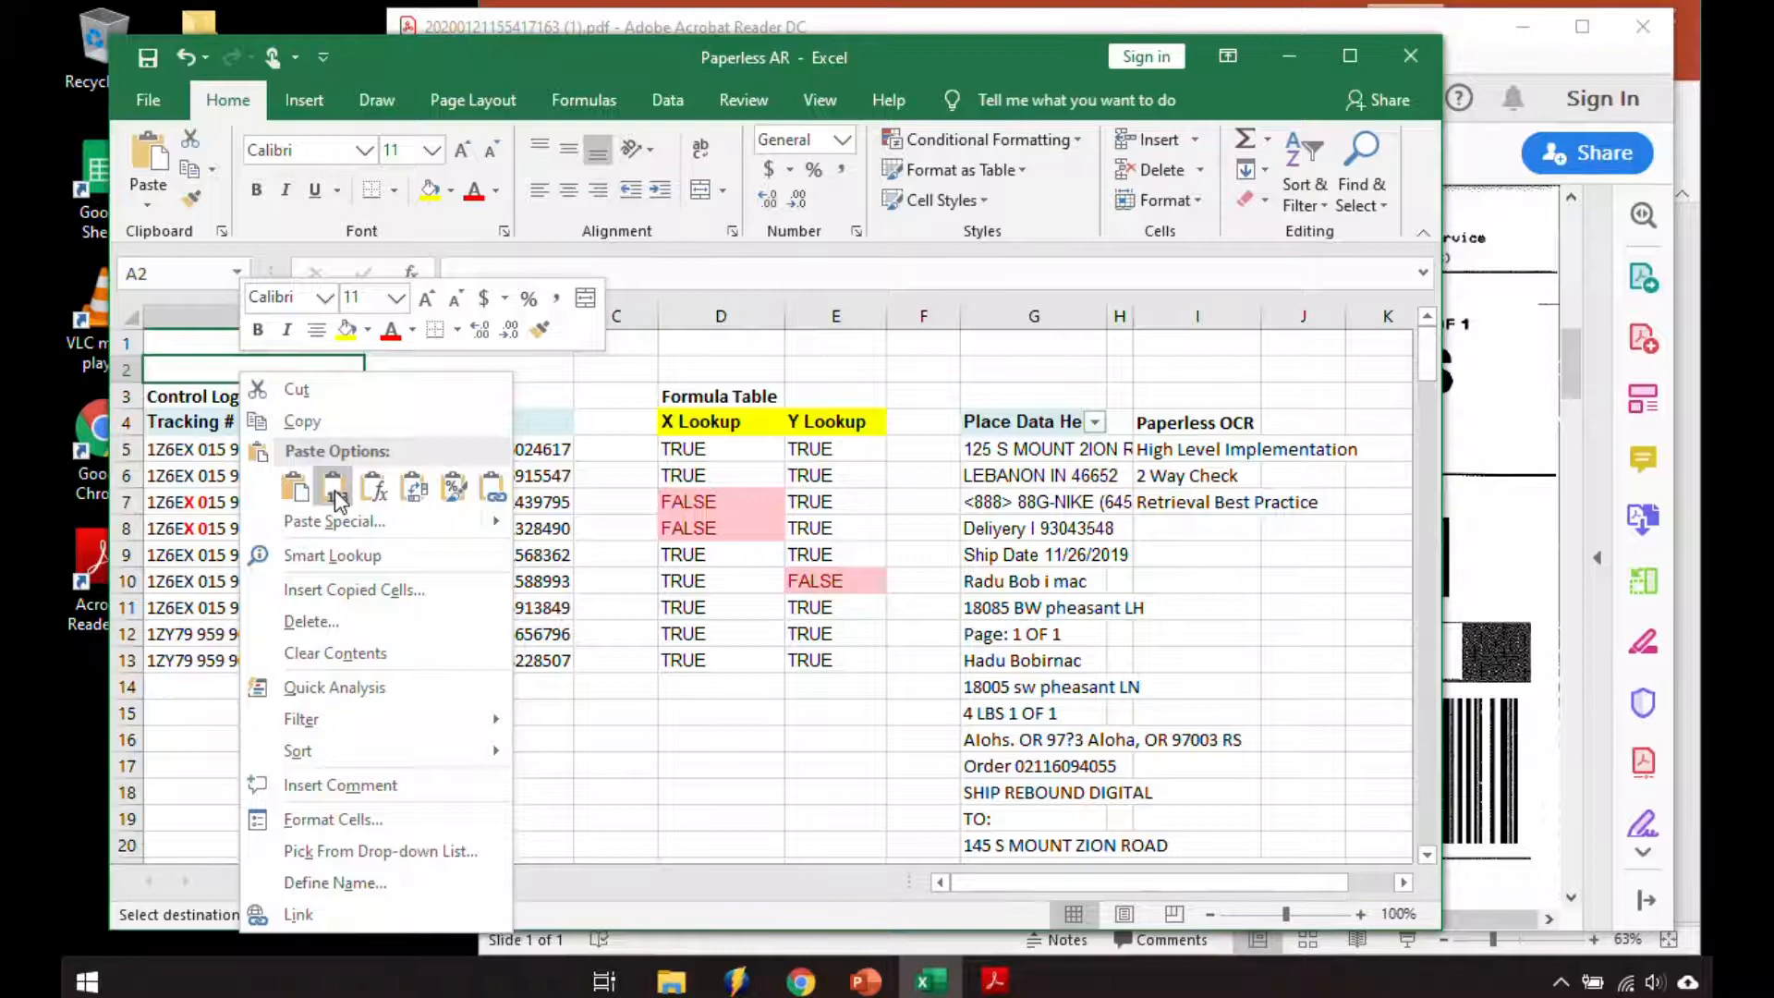
{"action": "left_click", "coordinate": [333, 488]}
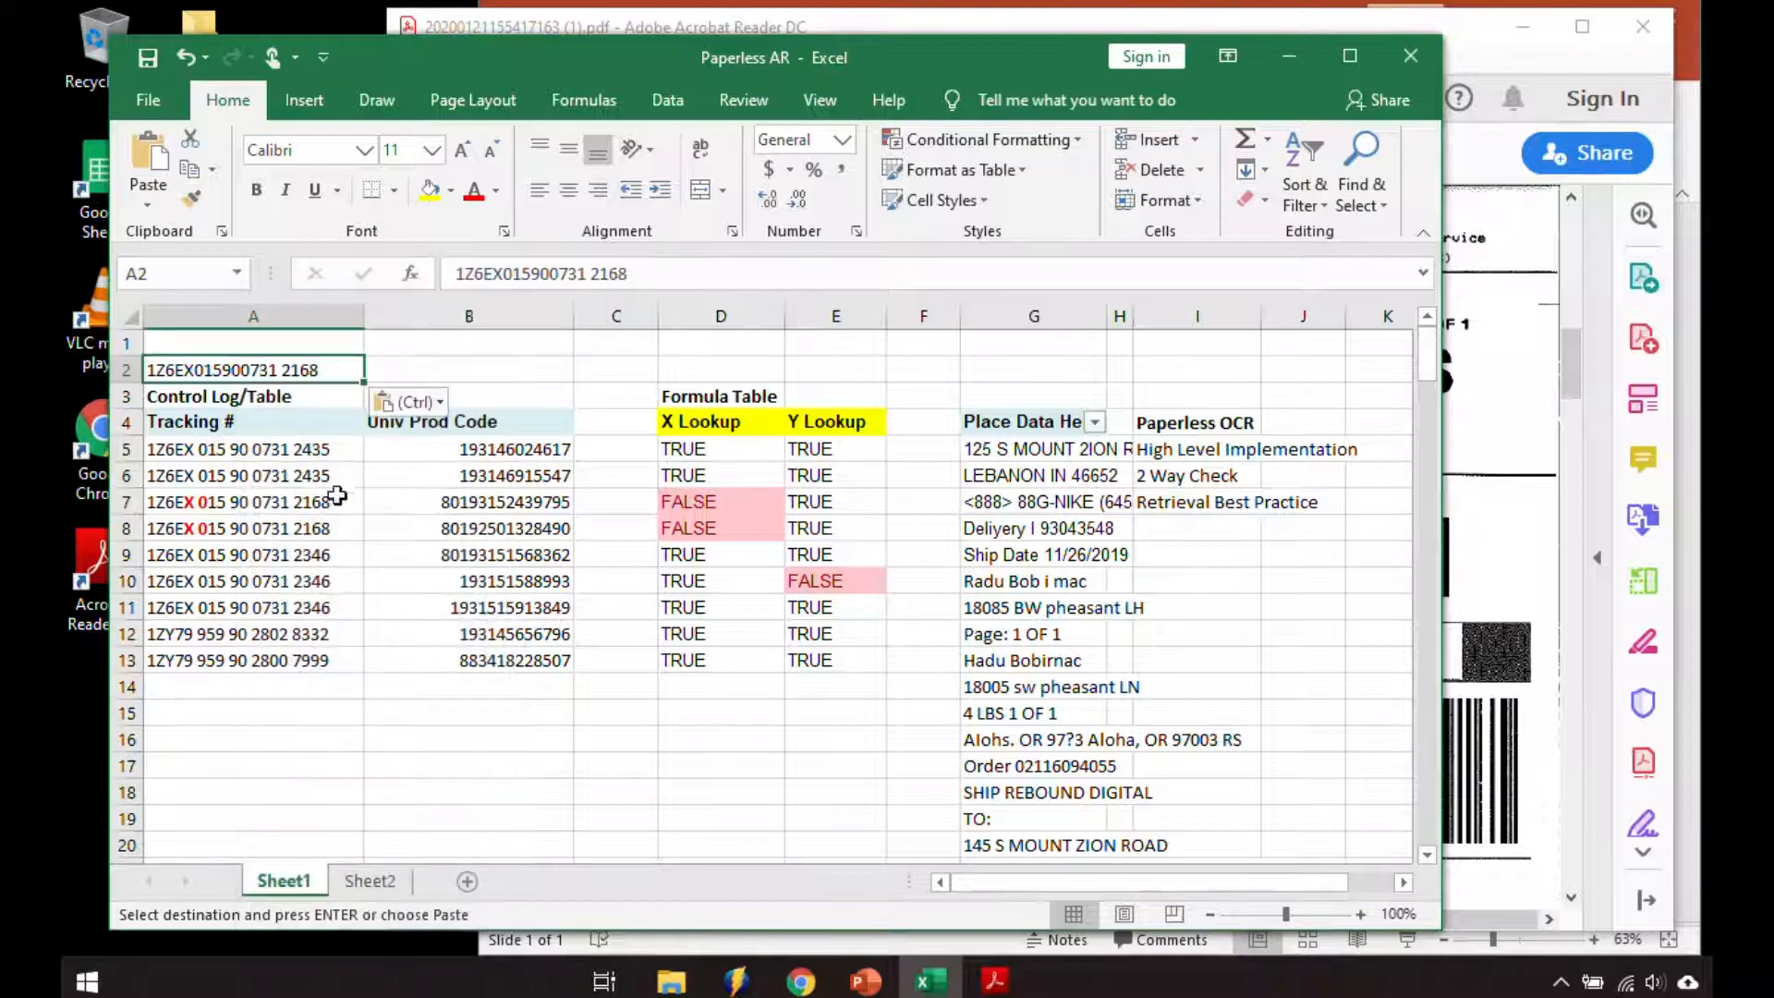
Step: Remove the first three spaces from the tracking number in A7 to match the recognized number in A2
{"action": "left_click", "coordinate": [201, 502]}
{"action": "left_click", "coordinate": [508, 275]}
{"action": "key", "text": "BackSpace"}
{"action": "left_click", "coordinate": [537, 273]}
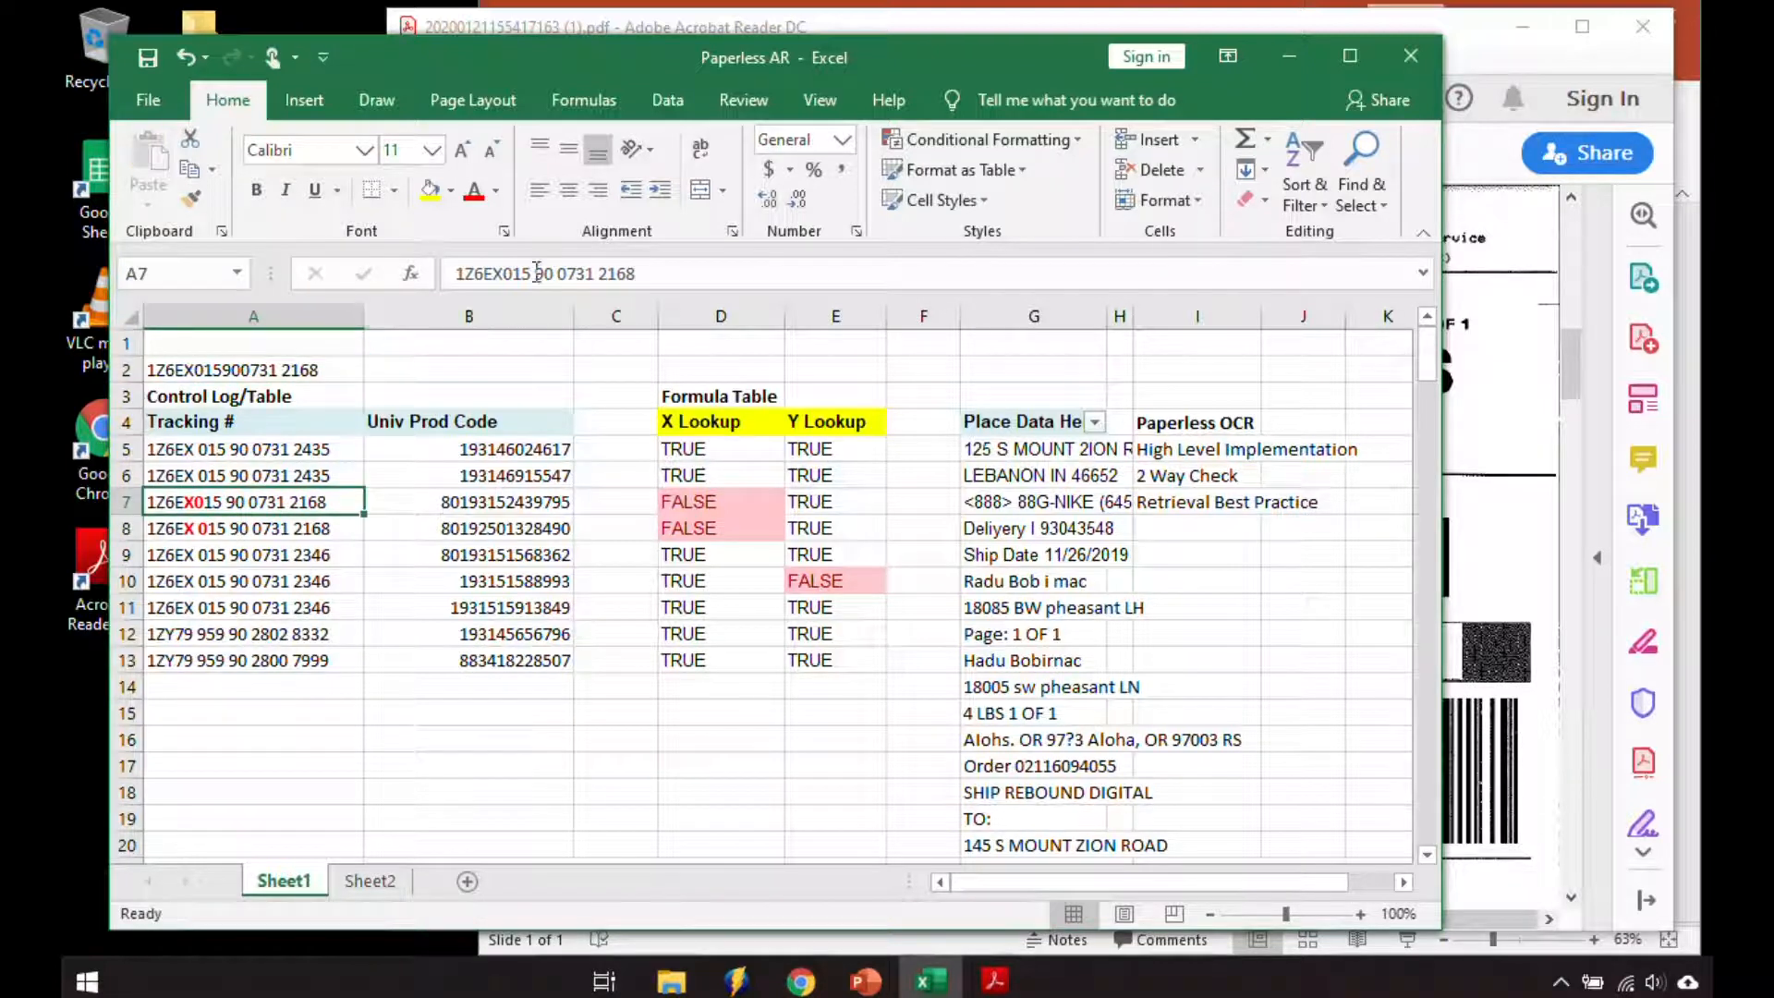
{"action": "key", "text": "BackSpace"}
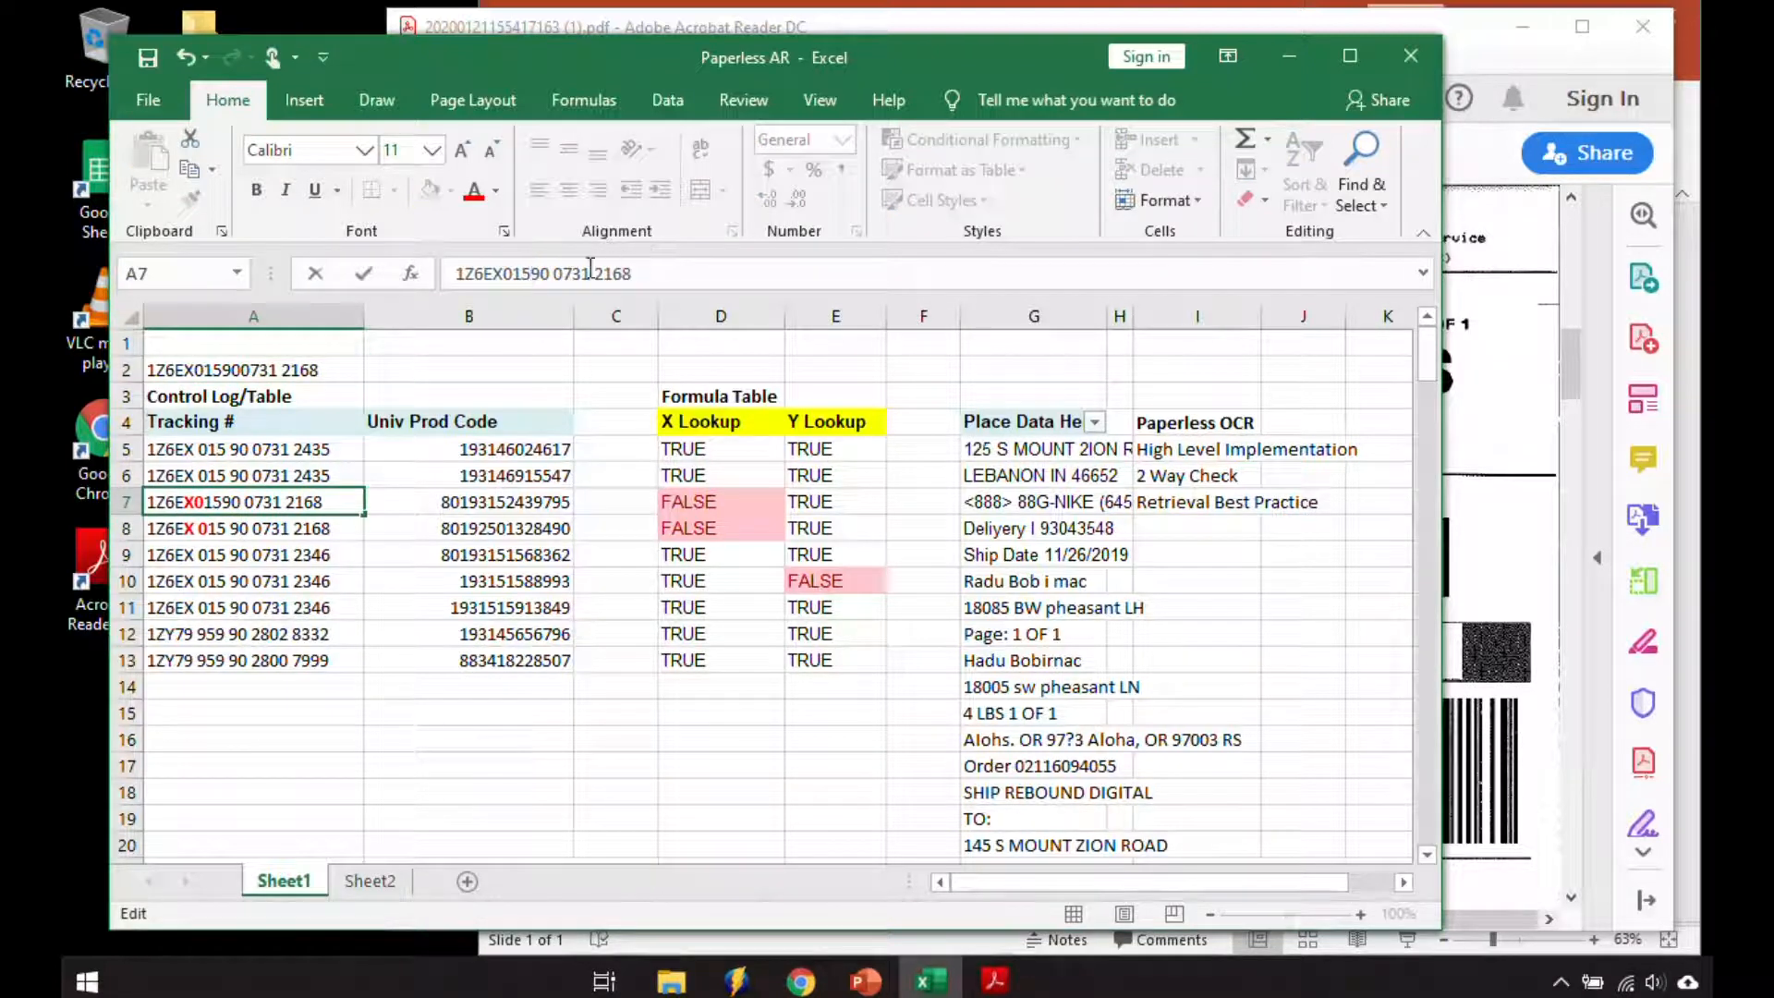
{"action": "left_click", "coordinate": [556, 274]}
{"action": "key", "text": "BackSpace"}
{"action": "key", "text": "Return"}
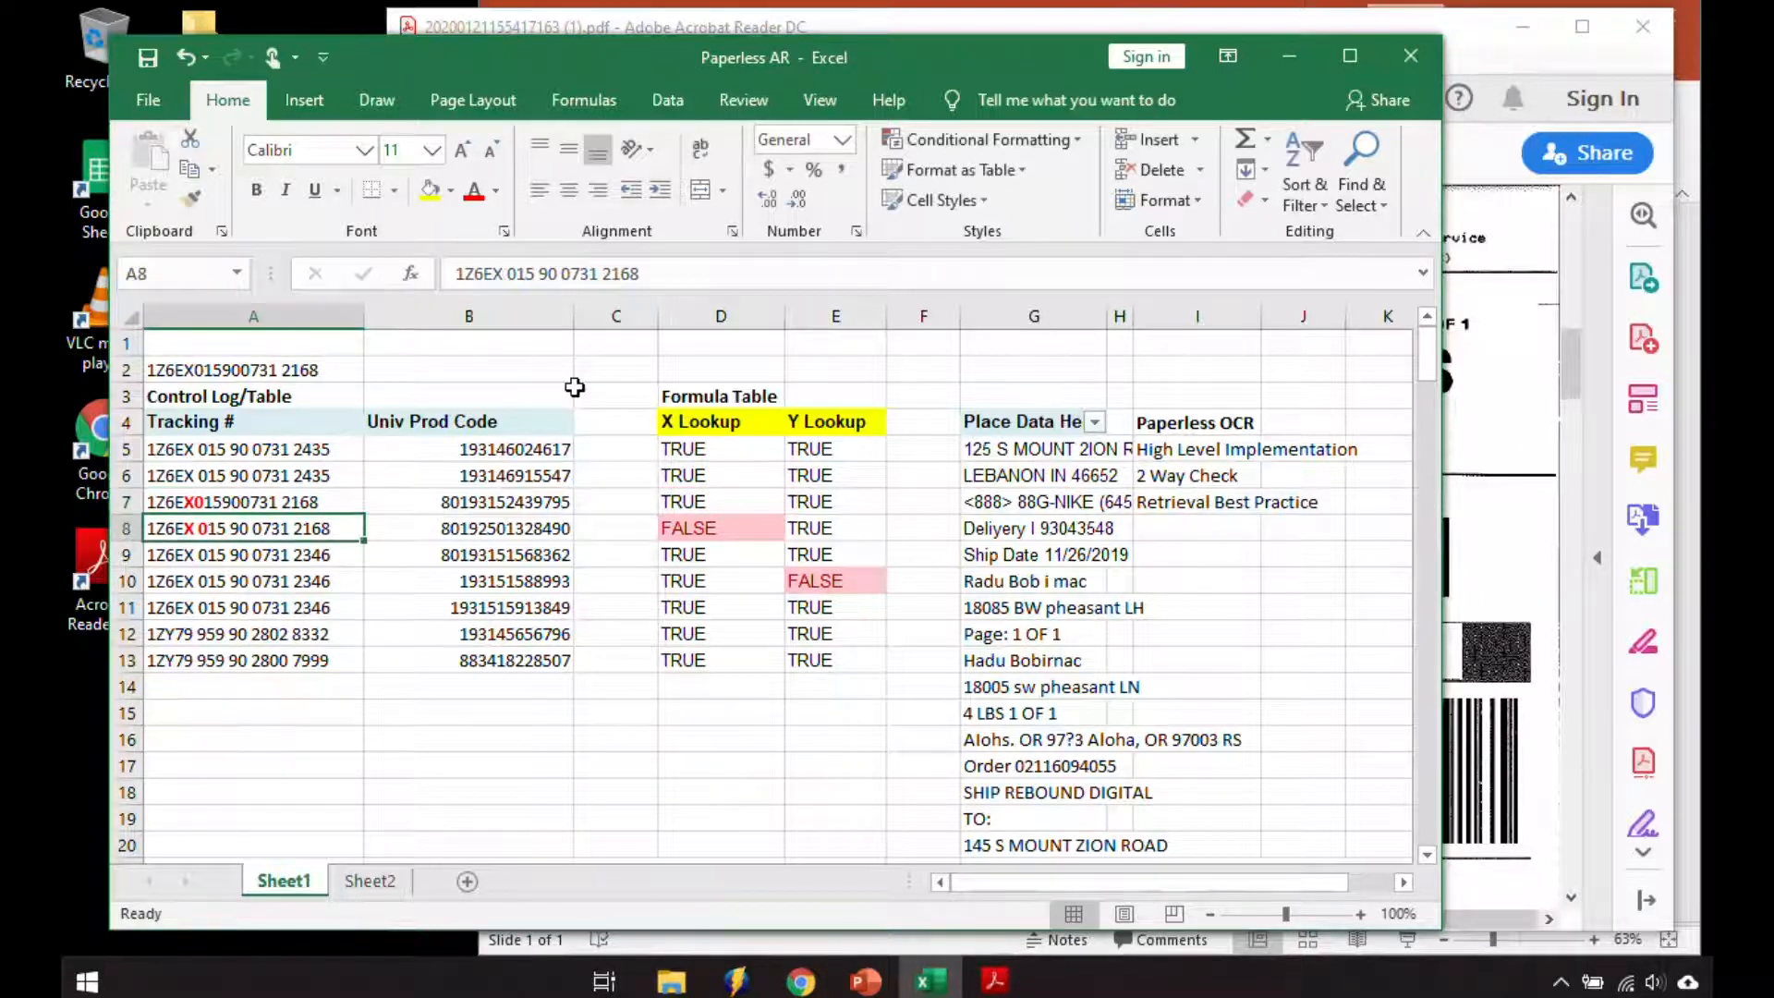
Step: Check row 7's X Lookup result against the edited tracking number, and undo the edit in A7
{"action": "left_click", "coordinate": [693, 502]}
{"action": "left_click", "coordinate": [234, 520]}
{"action": "left_click", "coordinate": [231, 501]}
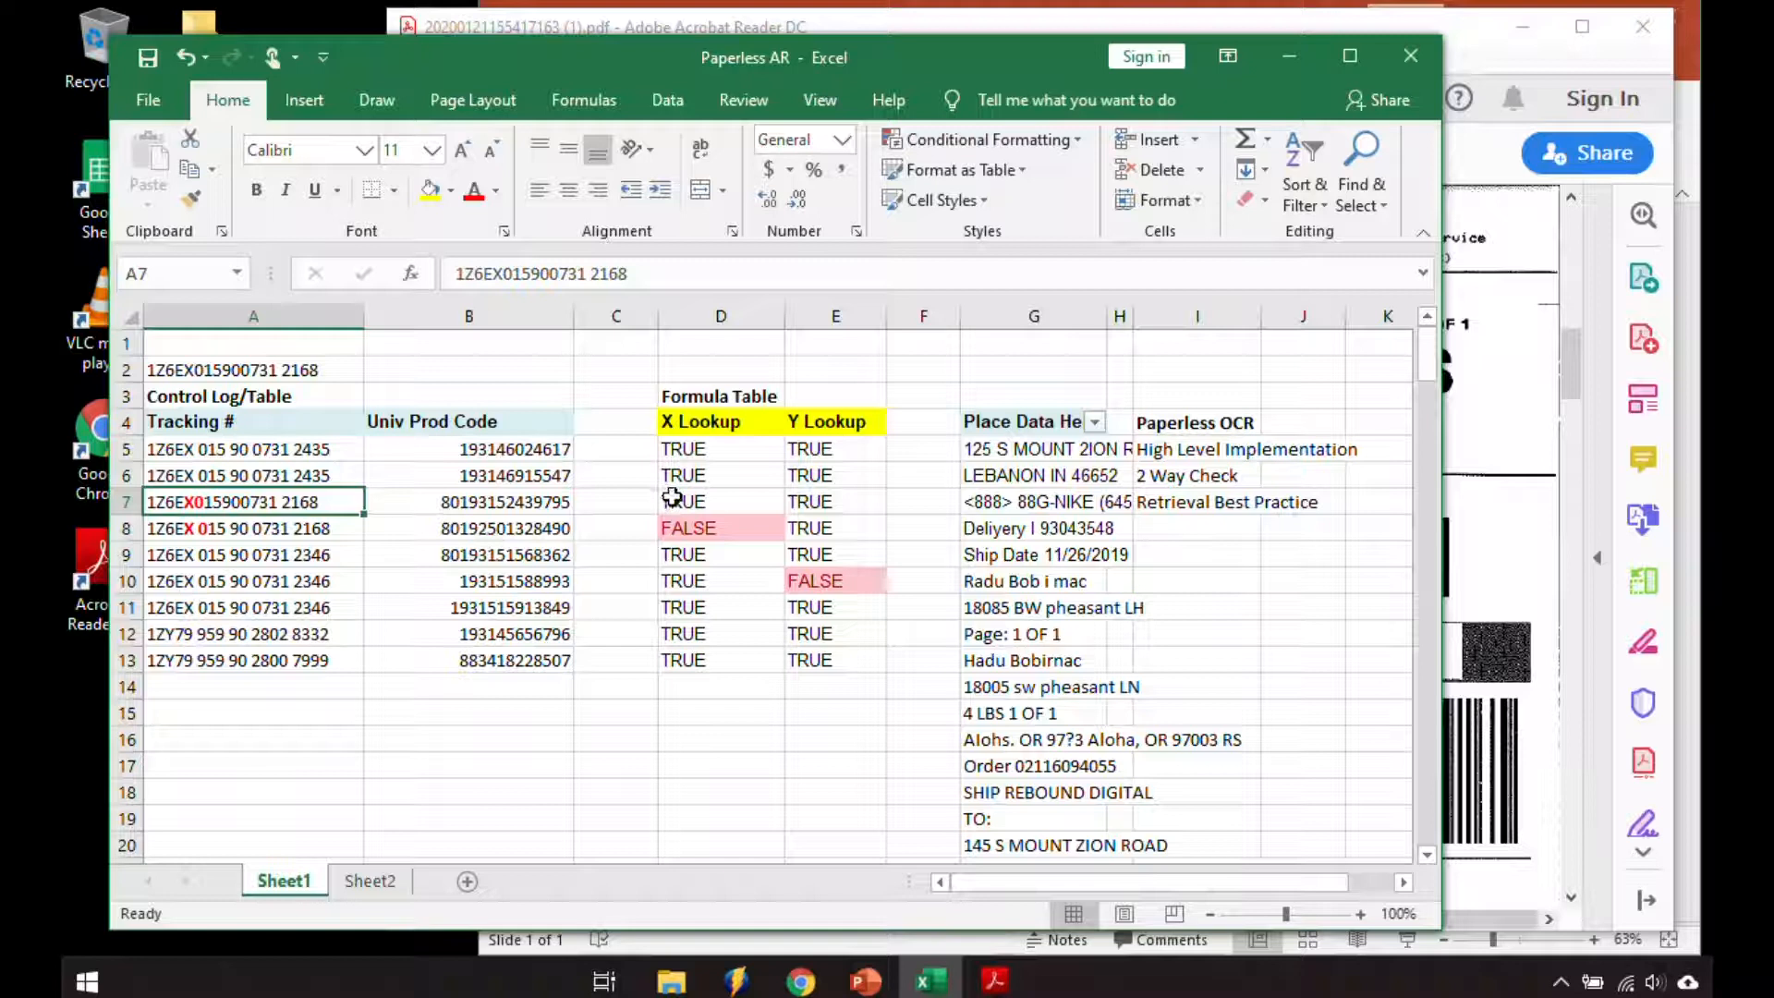
{"action": "key", "text": "ctrl+z"}
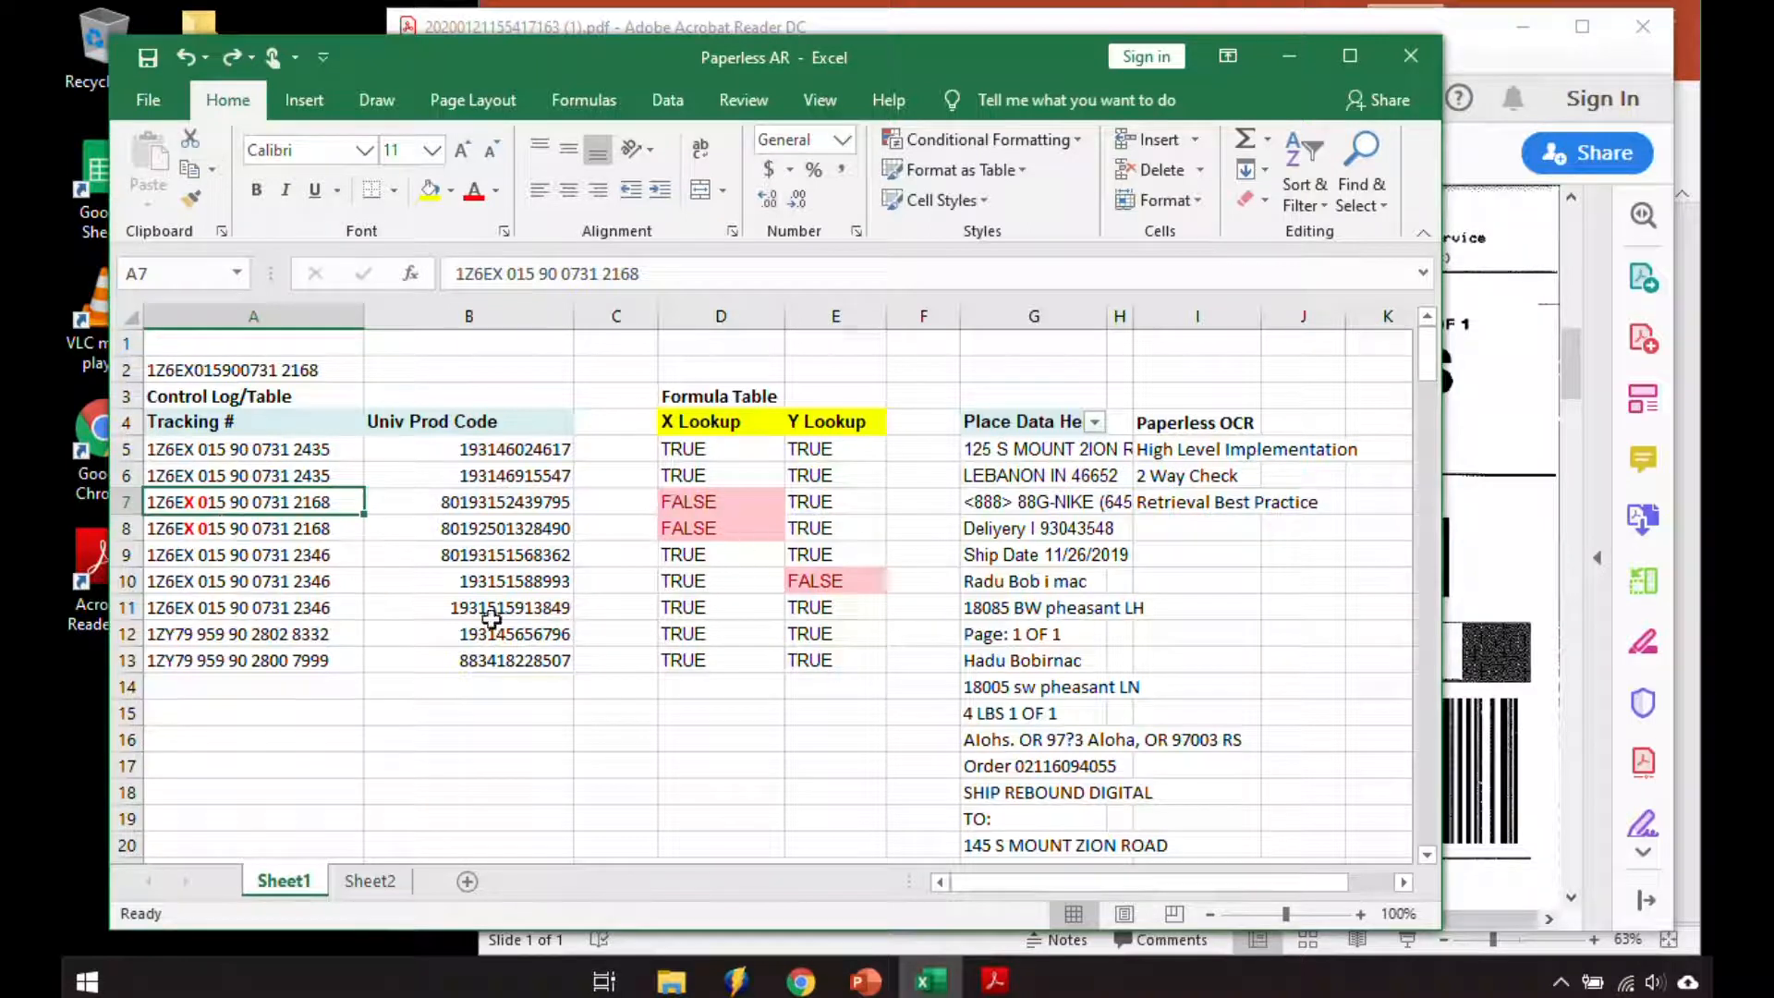
Step: Examine the product codes, tracking numbers and X Lookup results in rows 7 and 8
{"action": "left_click_drag", "start_coordinate": [499, 528], "coordinate": [489, 502]}
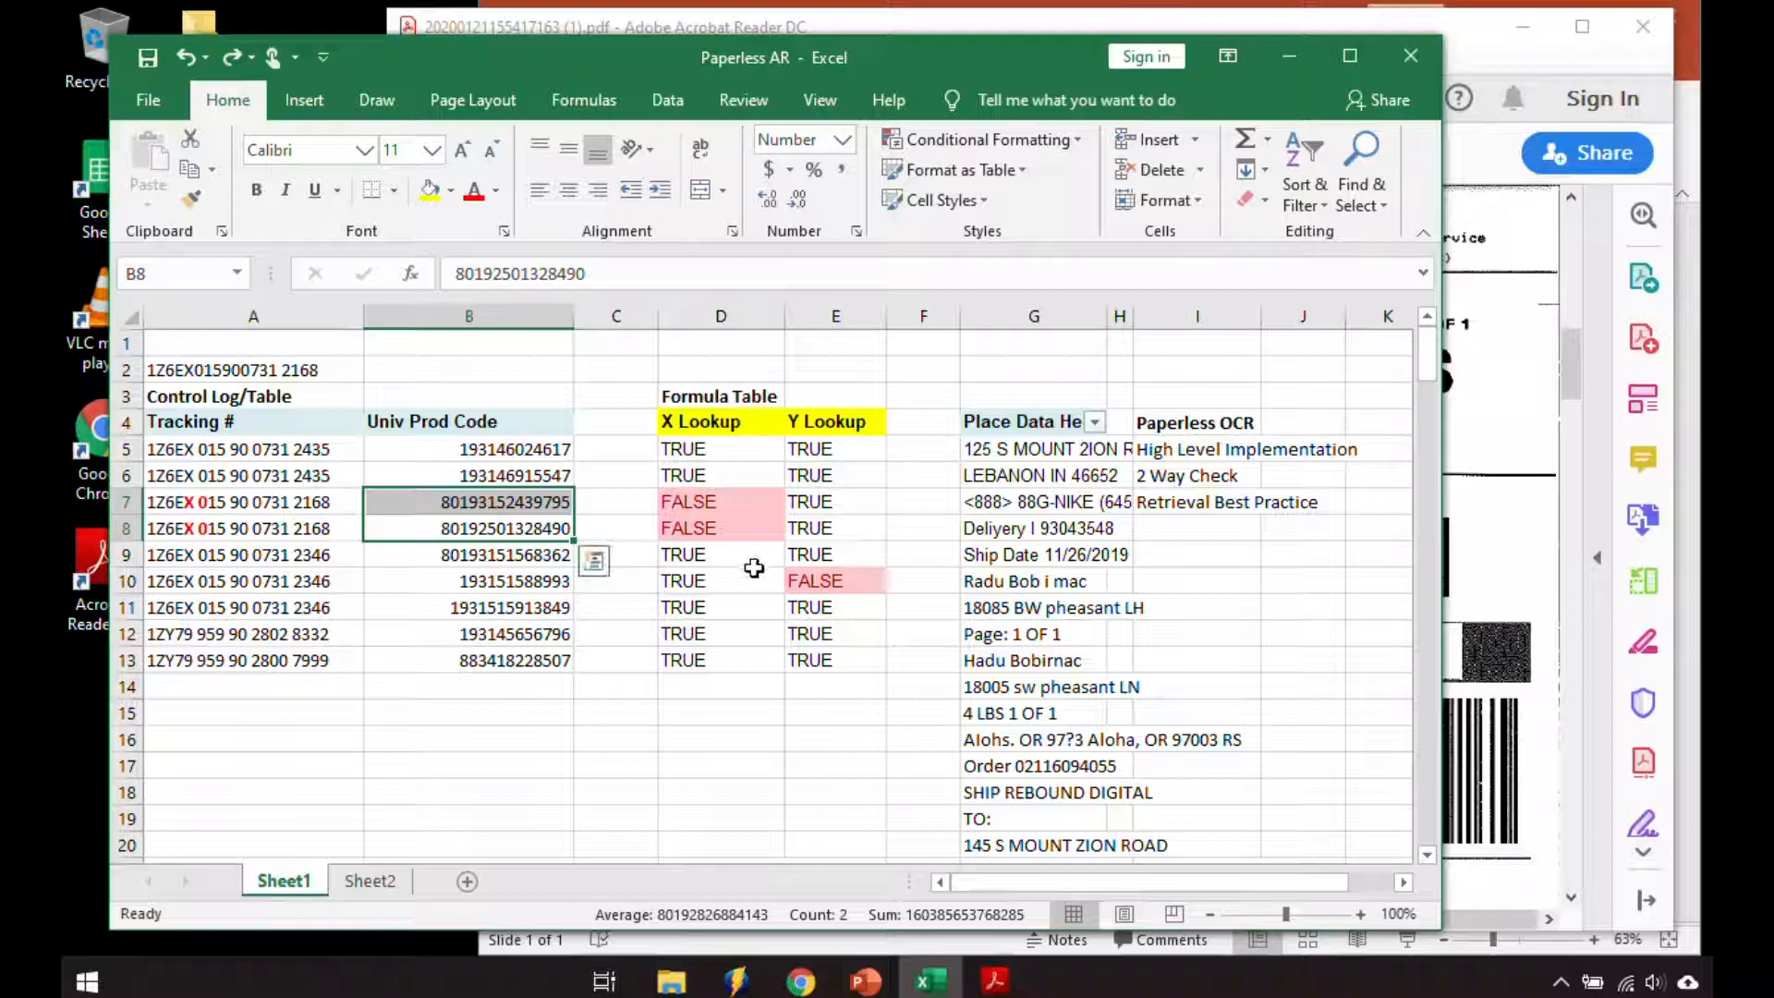
{"action": "mouse_move", "coordinate": [711, 503]}
{"action": "left_mouse_down"}
{"action": "mouse_move", "coordinate": [707, 528]}
{"action": "mouse_move", "coordinate": [695, 499]}
{"action": "left_mouse_up"}
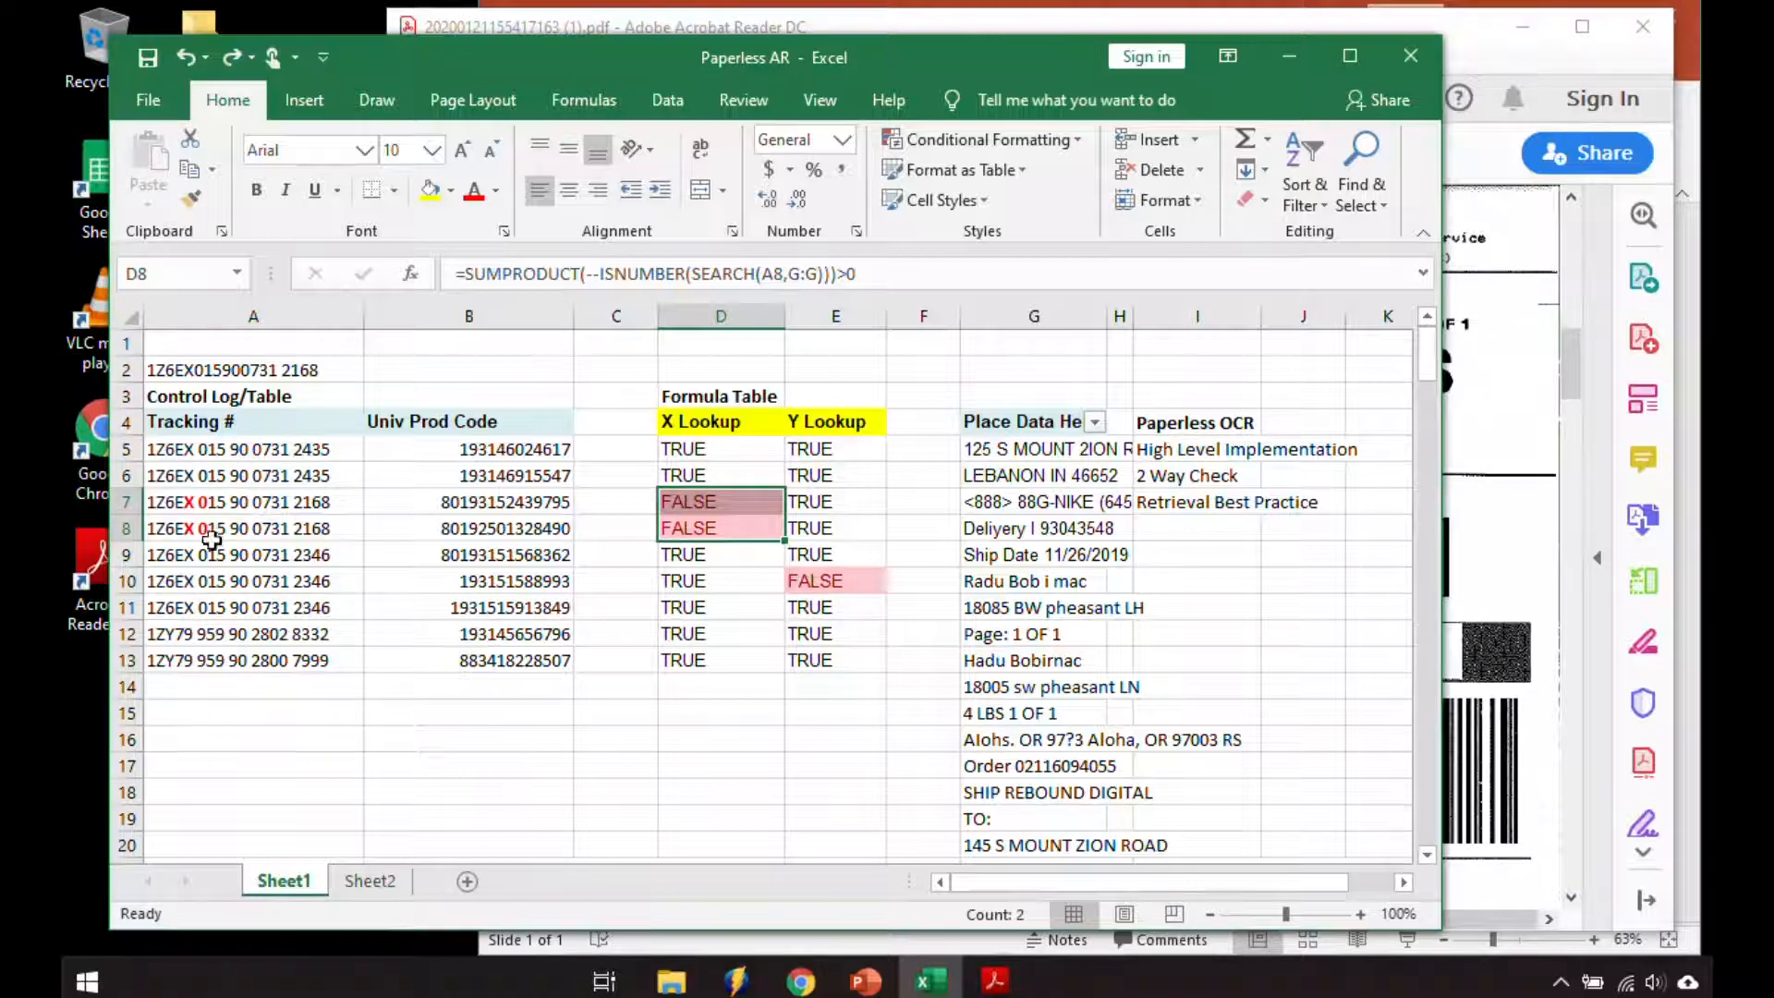
{"action": "left_click_drag", "start_coordinate": [263, 498], "coordinate": [248, 528]}
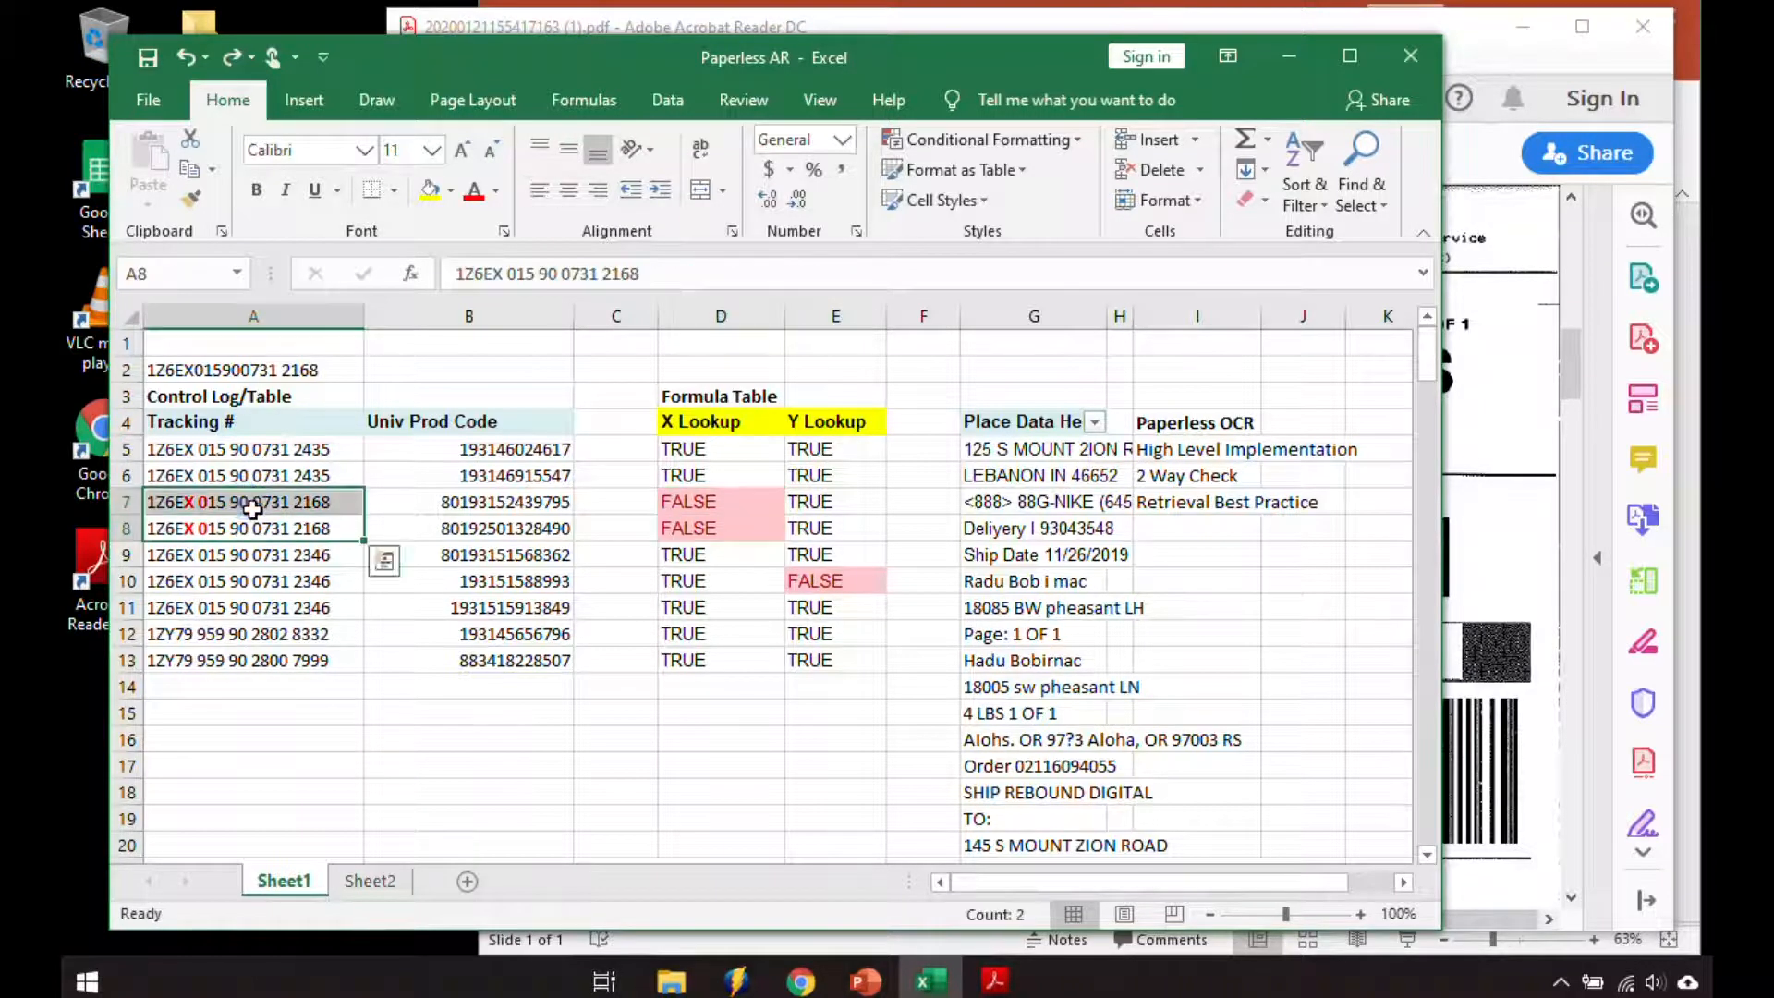
{"action": "left_click_drag", "start_coordinate": [715, 518], "coordinate": [716, 531]}
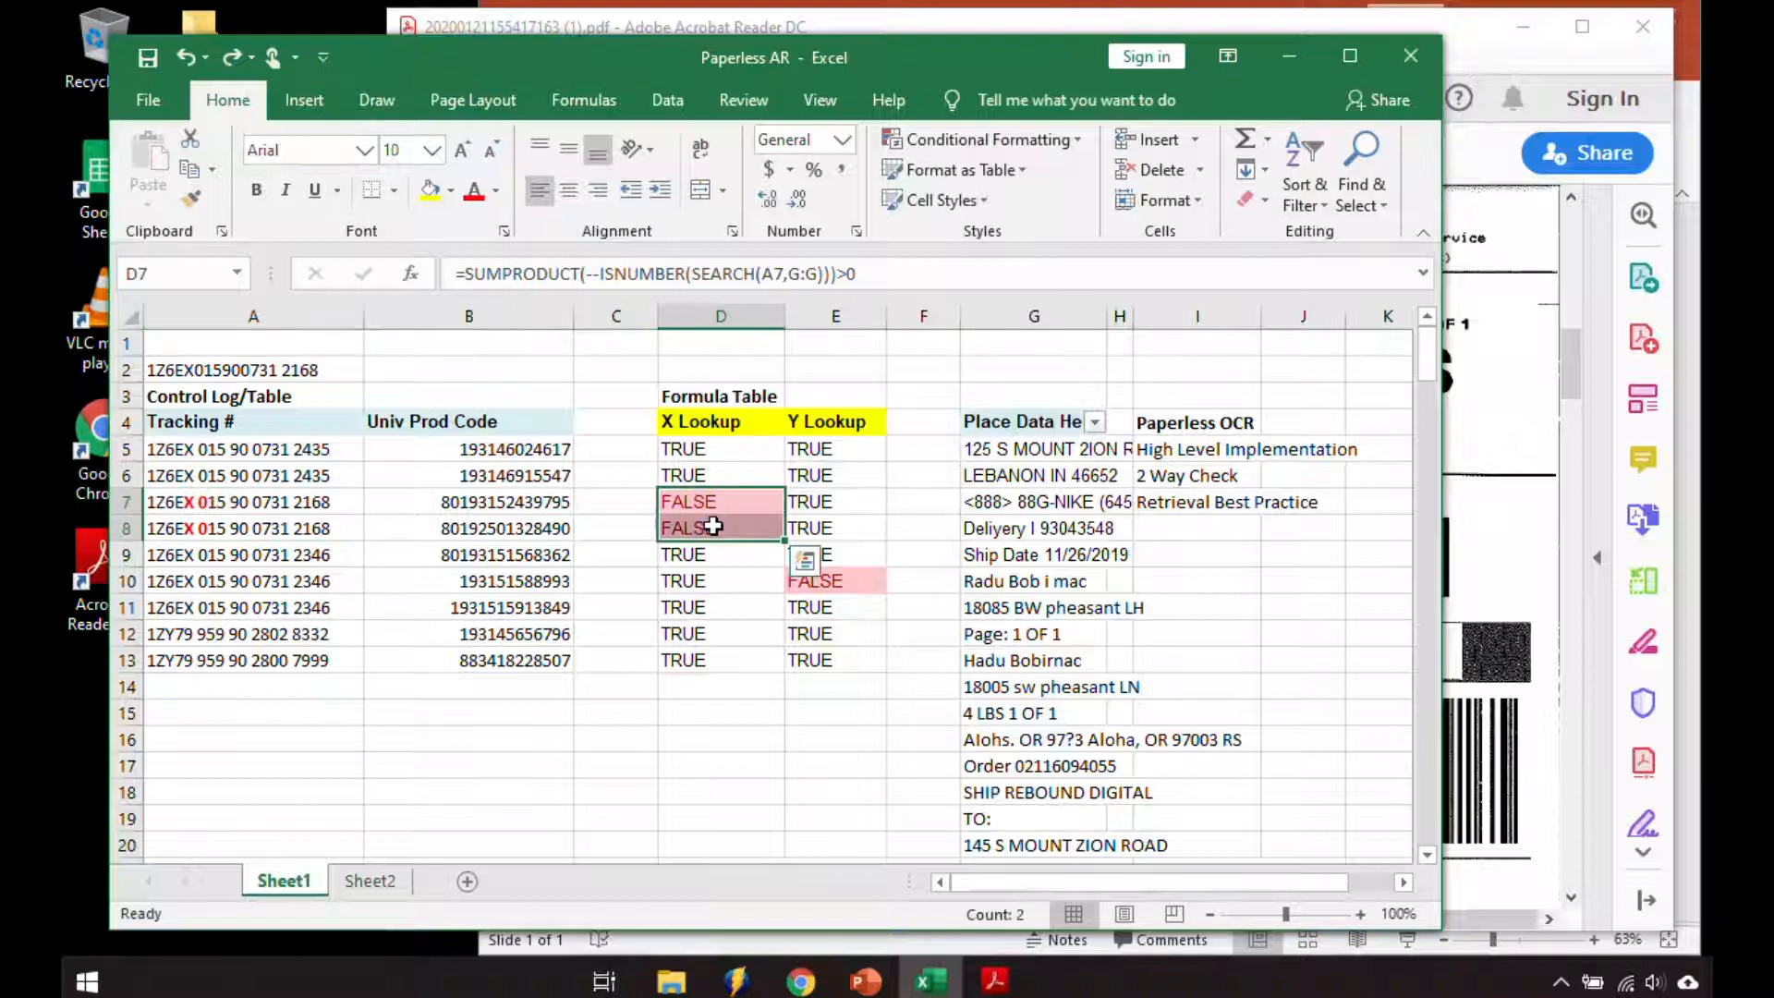
Step: Open the Documents folder in File Explorer, move its window aside, and return to Excel to select the lookup results in D5:E13
{"action": "left_click", "coordinate": [672, 981]}
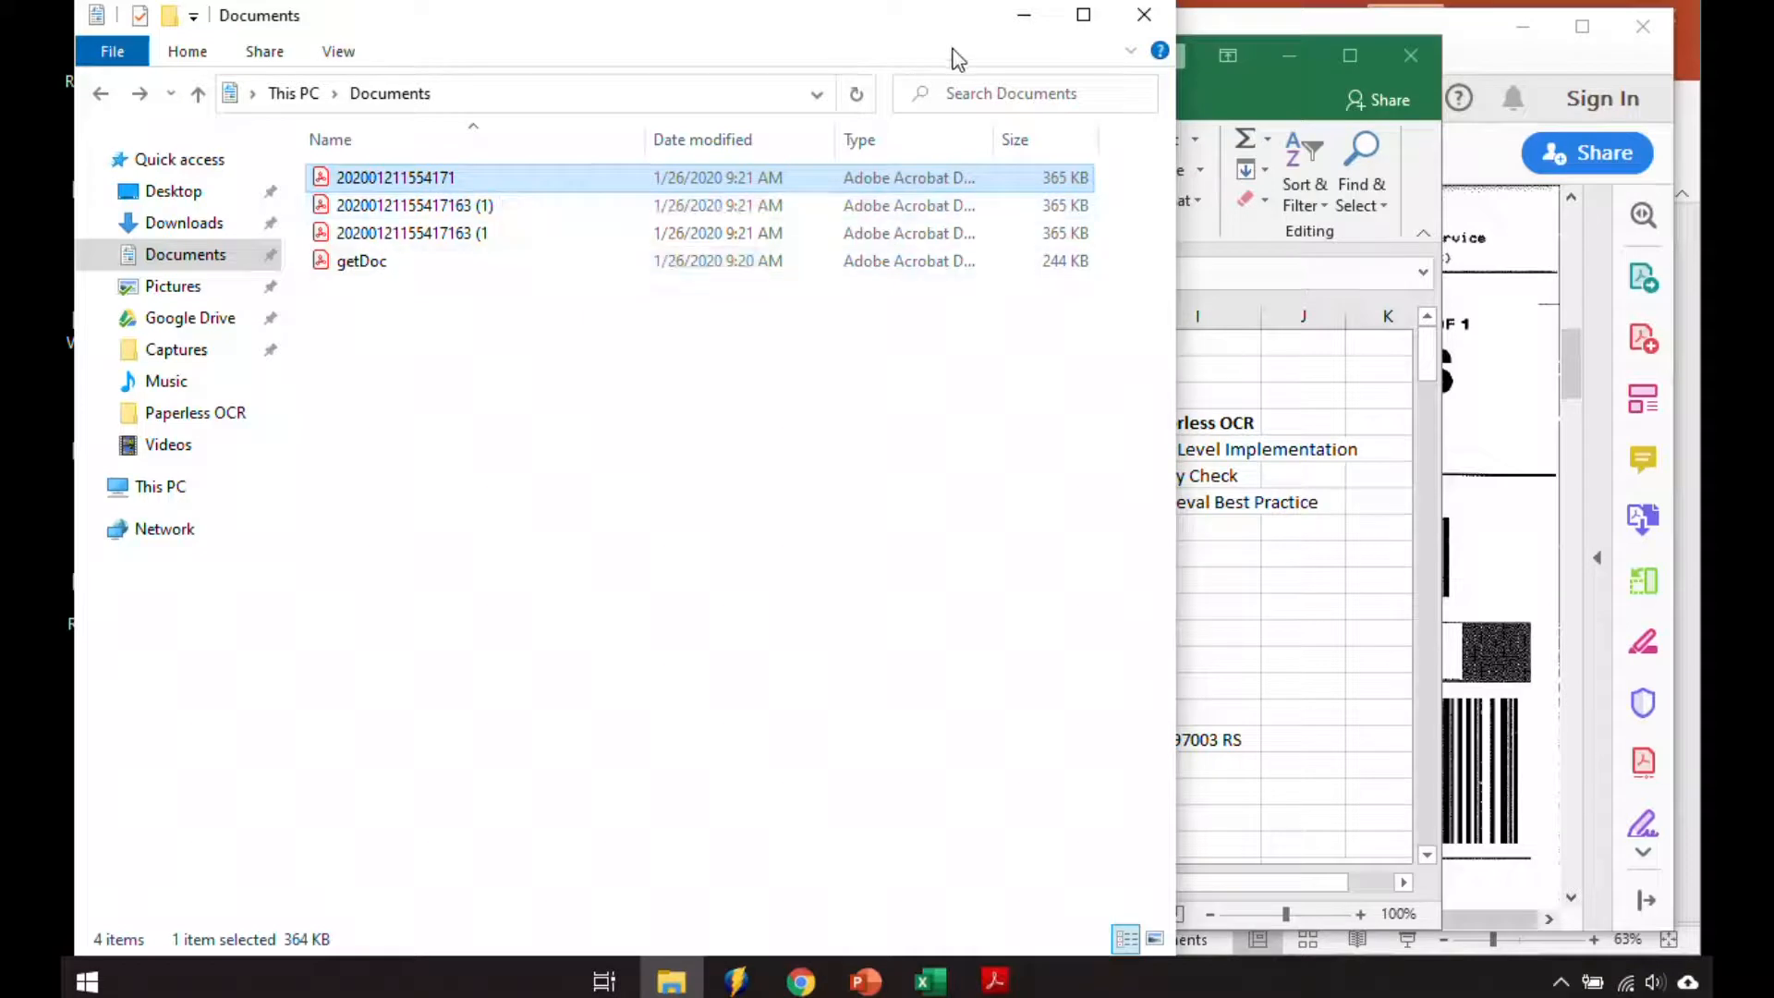
{"action": "left_click_drag", "start_coordinate": [860, 15], "coordinate": [1269, 95]}
{"action": "left_click", "coordinate": [320, 526]}
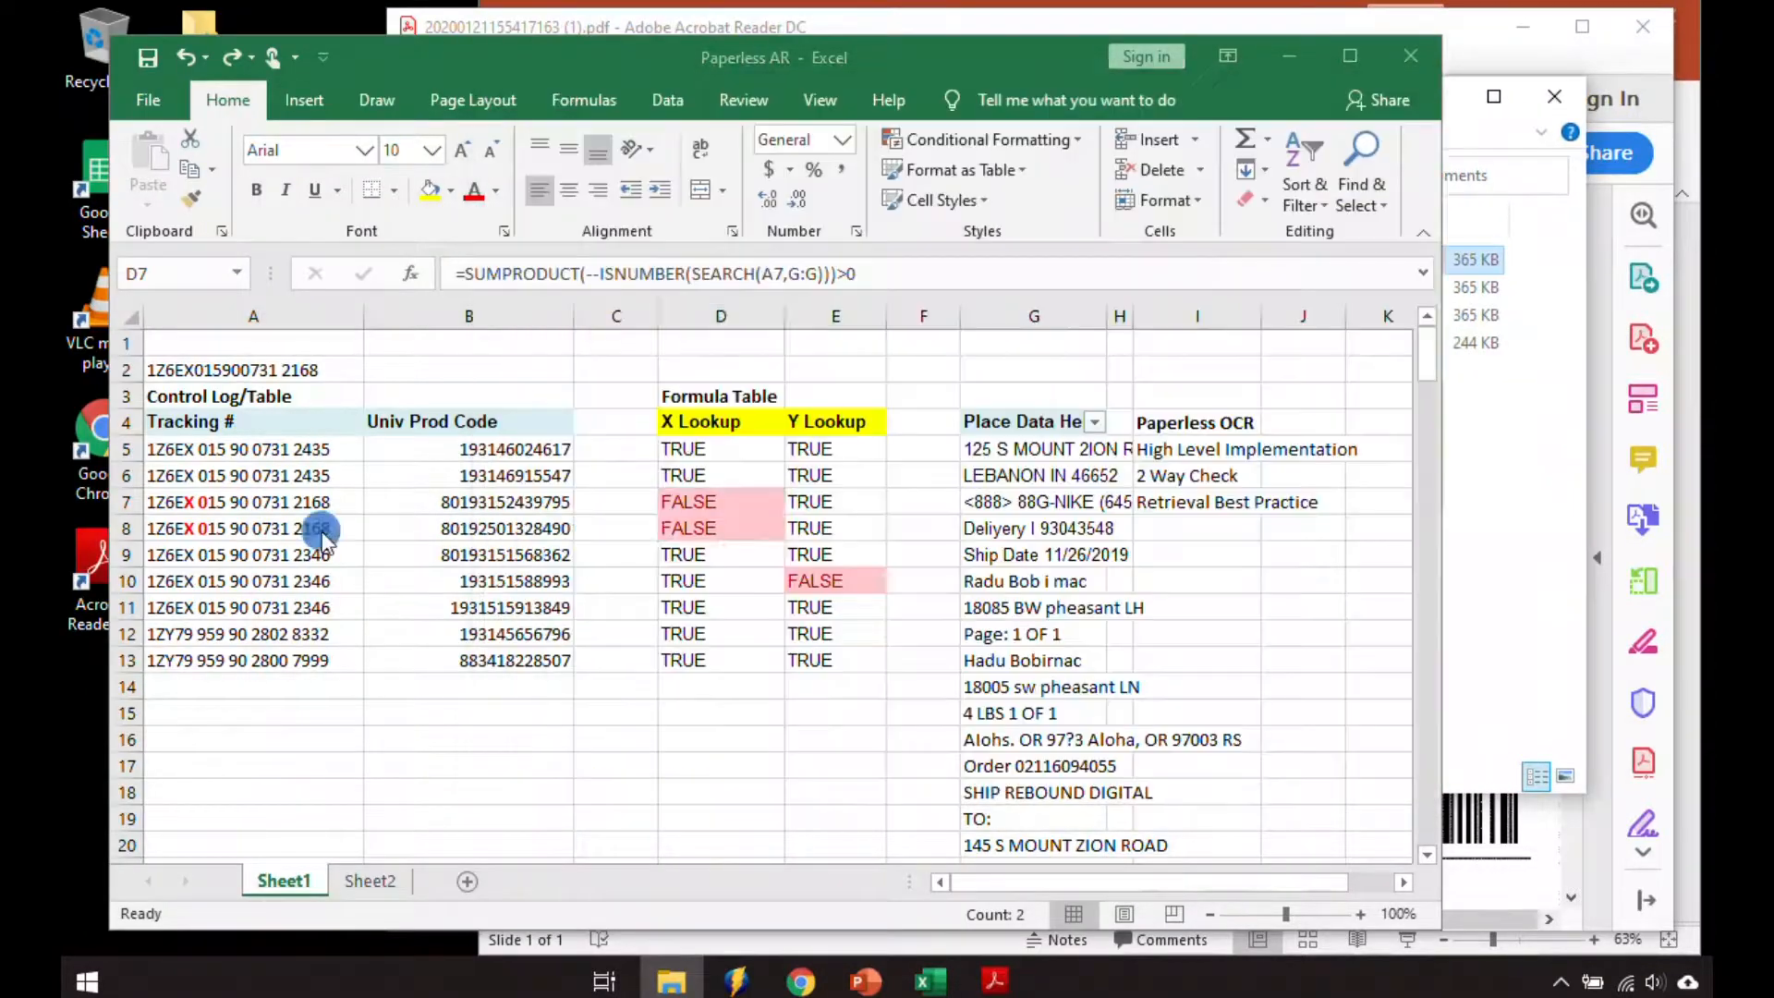
{"action": "left_click_drag", "start_coordinate": [834, 660], "coordinate": [701, 453]}
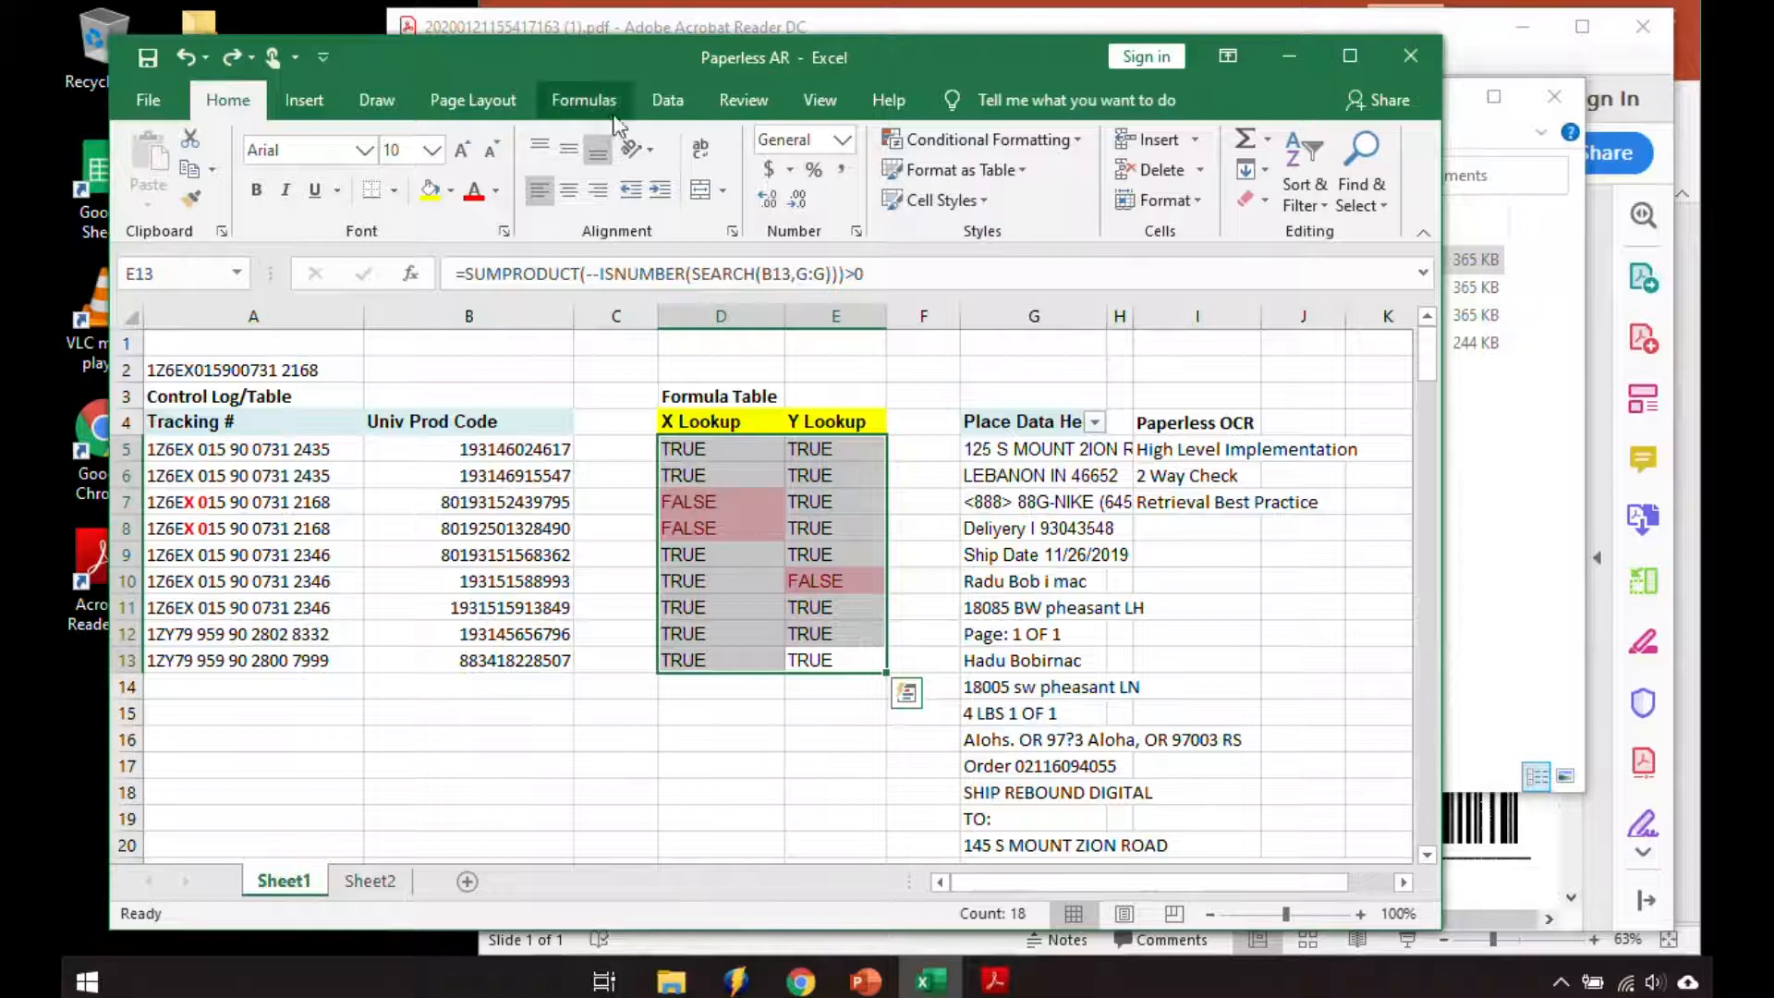
Step: Review the open PDF, the tracking numbers in A7:A8 and the PDF files in the Documents folder
{"action": "left_click", "coordinate": [670, 11]}
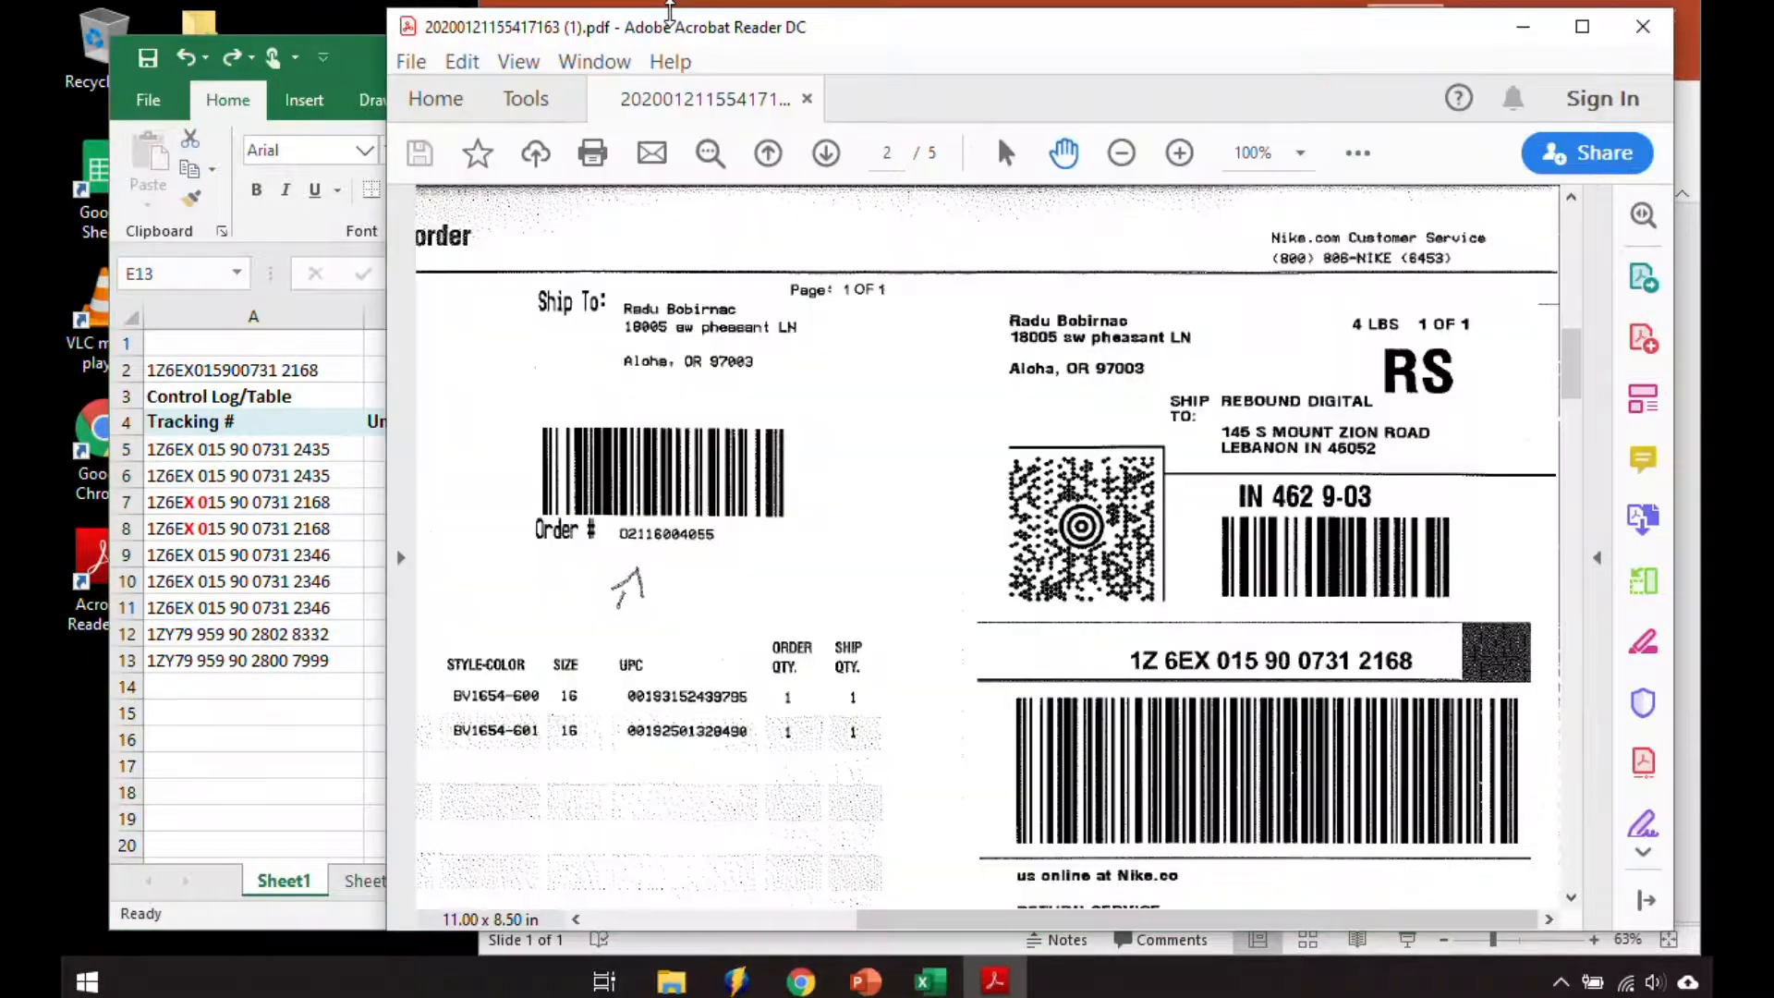
{"action": "left_click", "coordinate": [672, 981]}
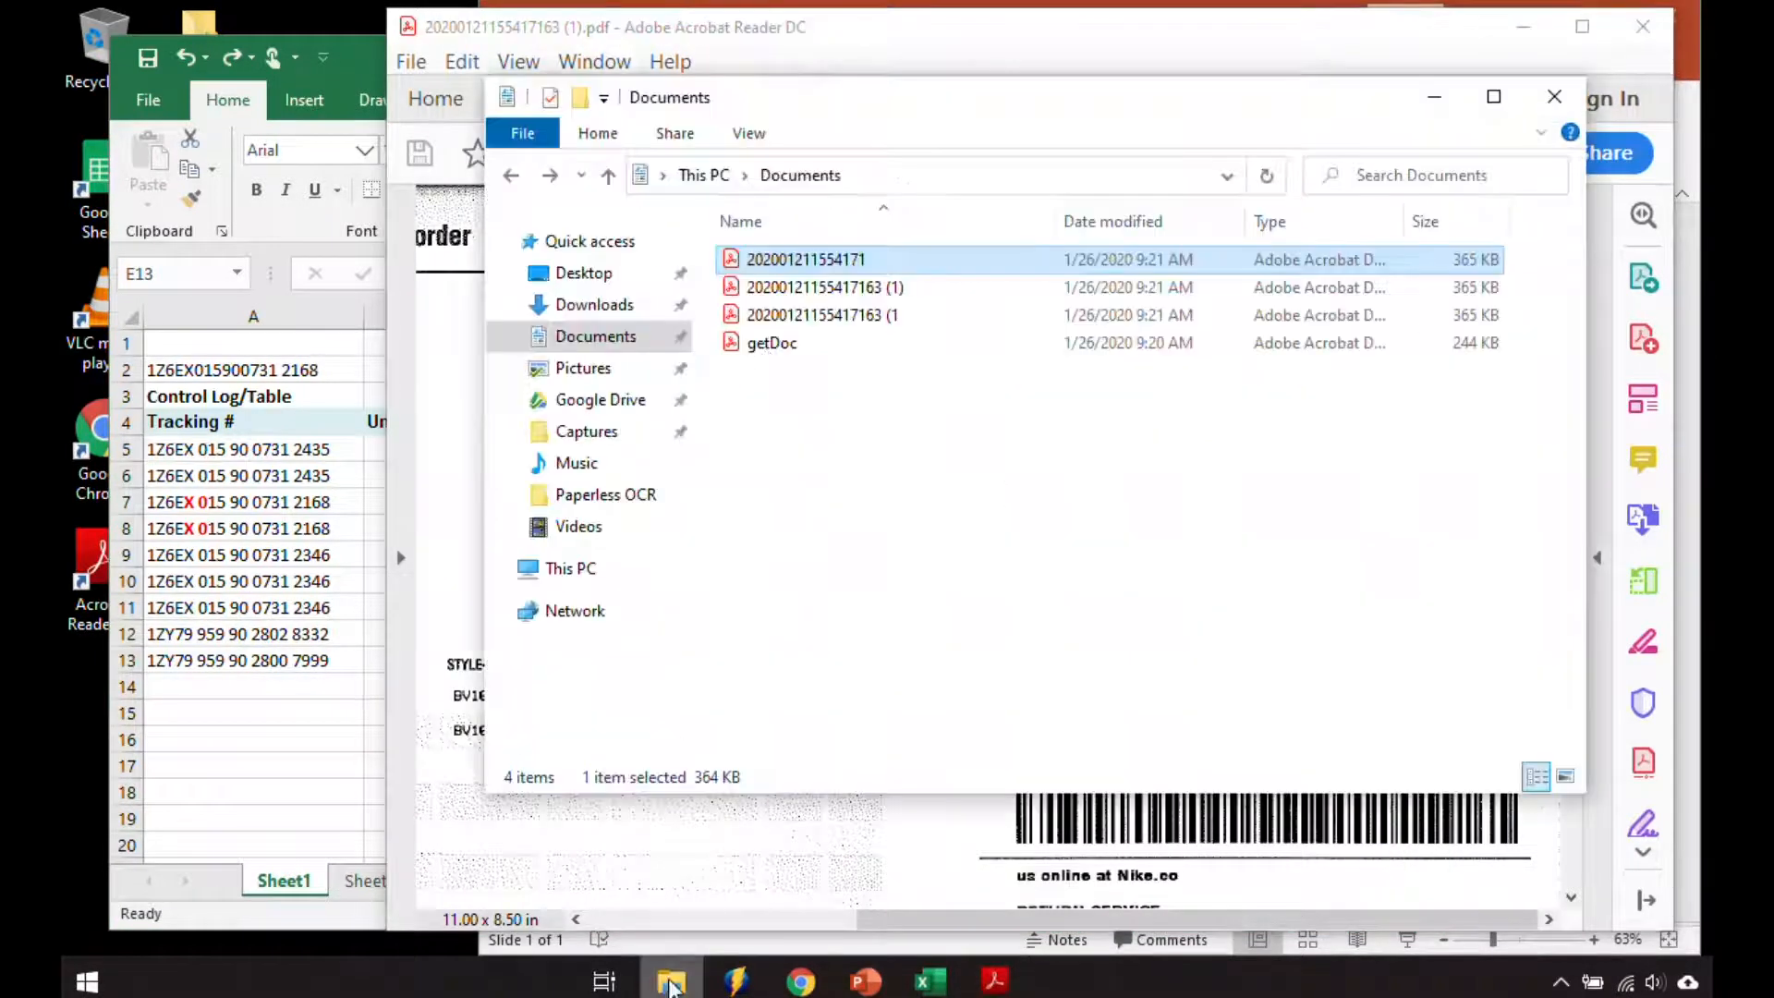
{"action": "left_click_drag", "start_coordinate": [304, 501], "coordinate": [302, 522]}
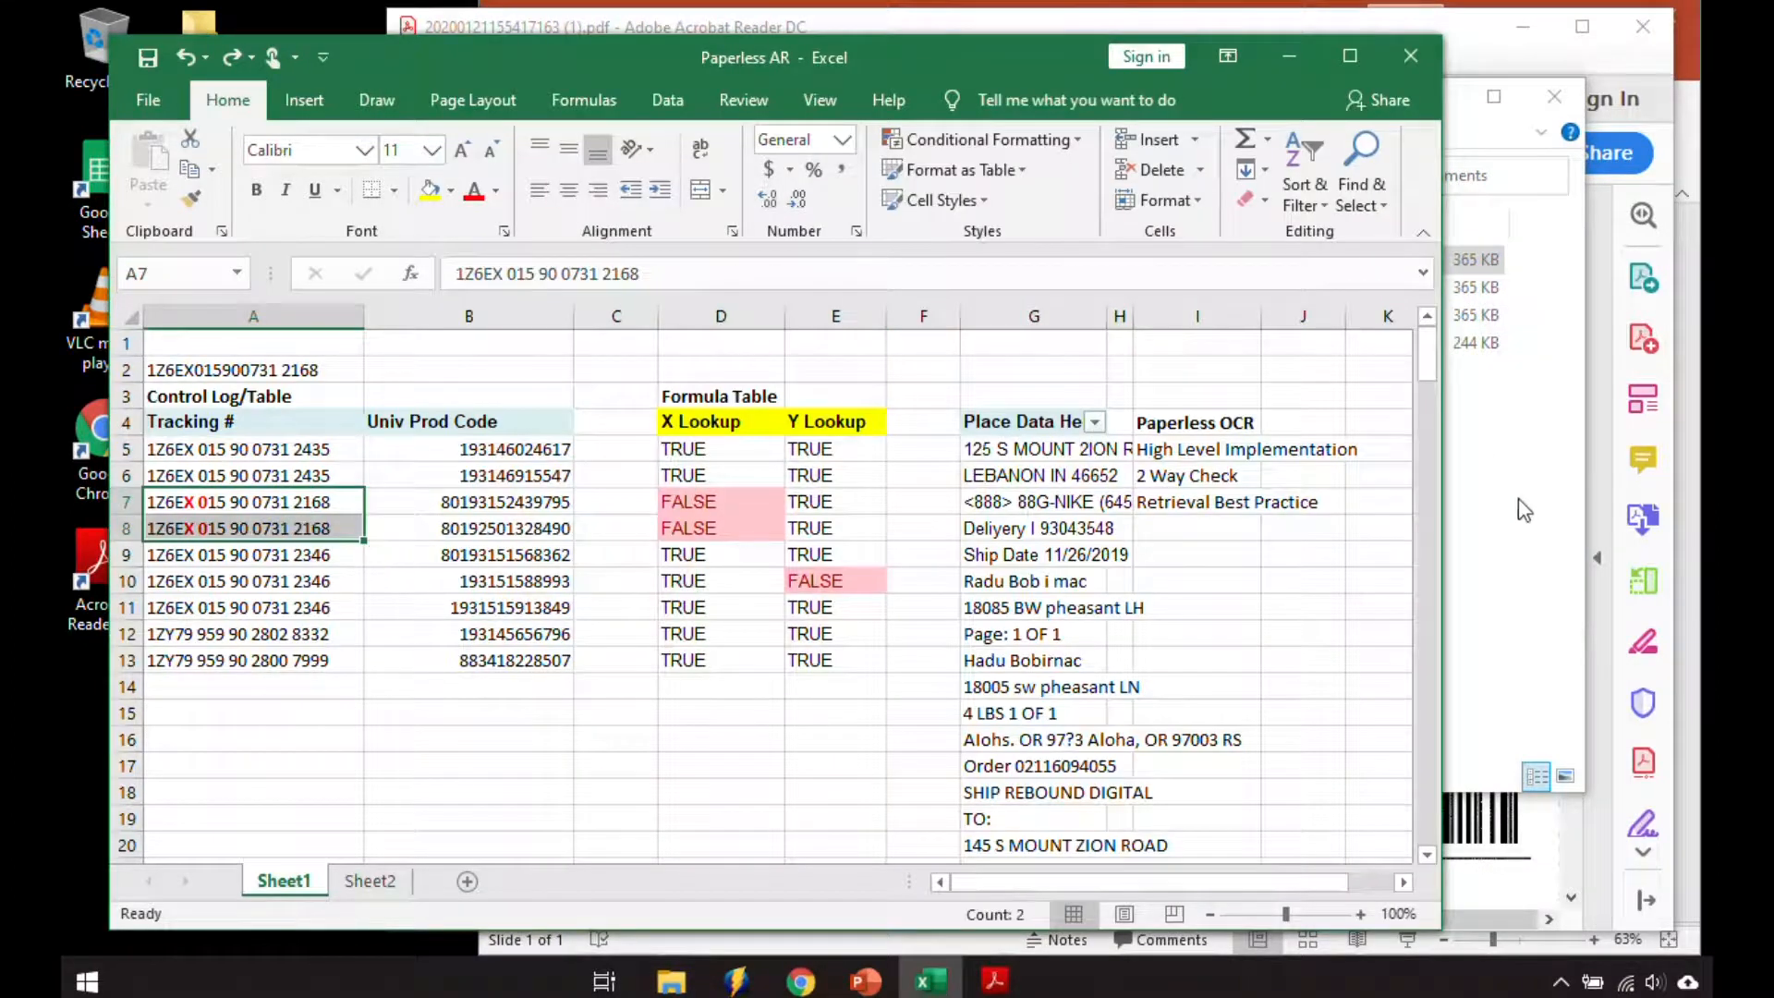
{"action": "left_click", "coordinate": [1506, 524]}
{"action": "left_click", "coordinate": [827, 265]}
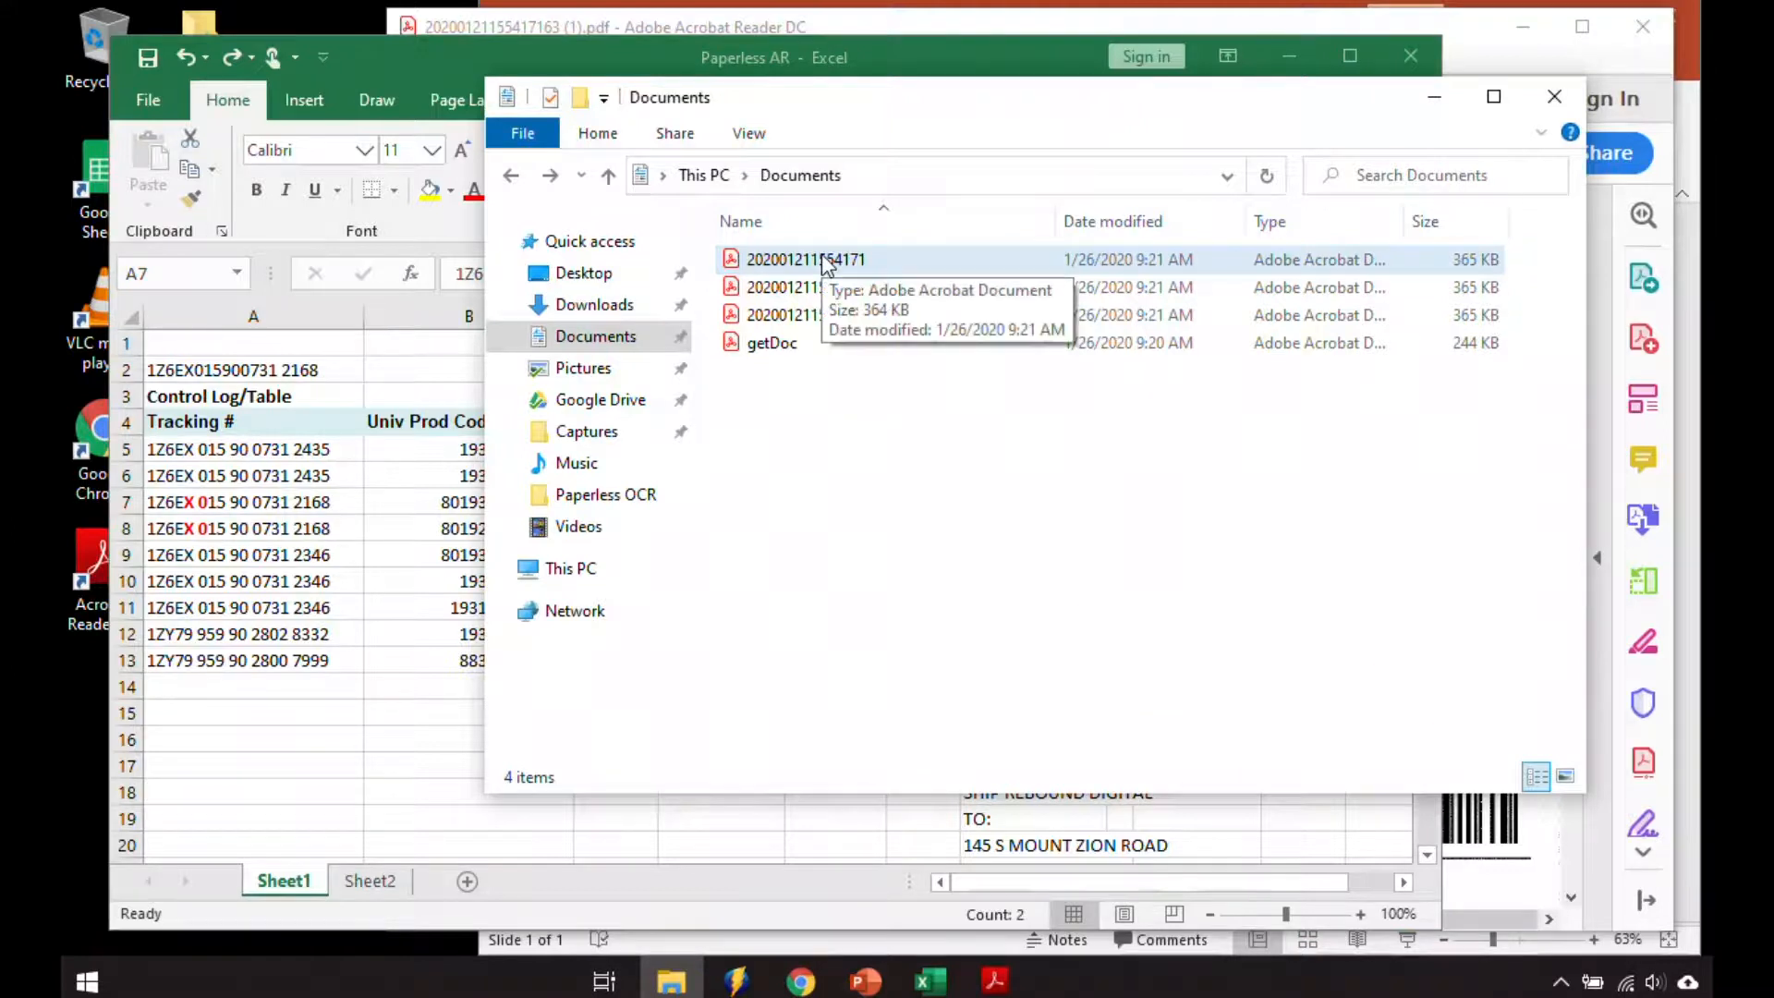
Step: Return to Excel, review the Tracking # and Univ Prod Code columns, and fit column B's width to its contents
{"action": "left_click", "coordinate": [288, 306]}
{"action": "left_click", "coordinate": [287, 306]}
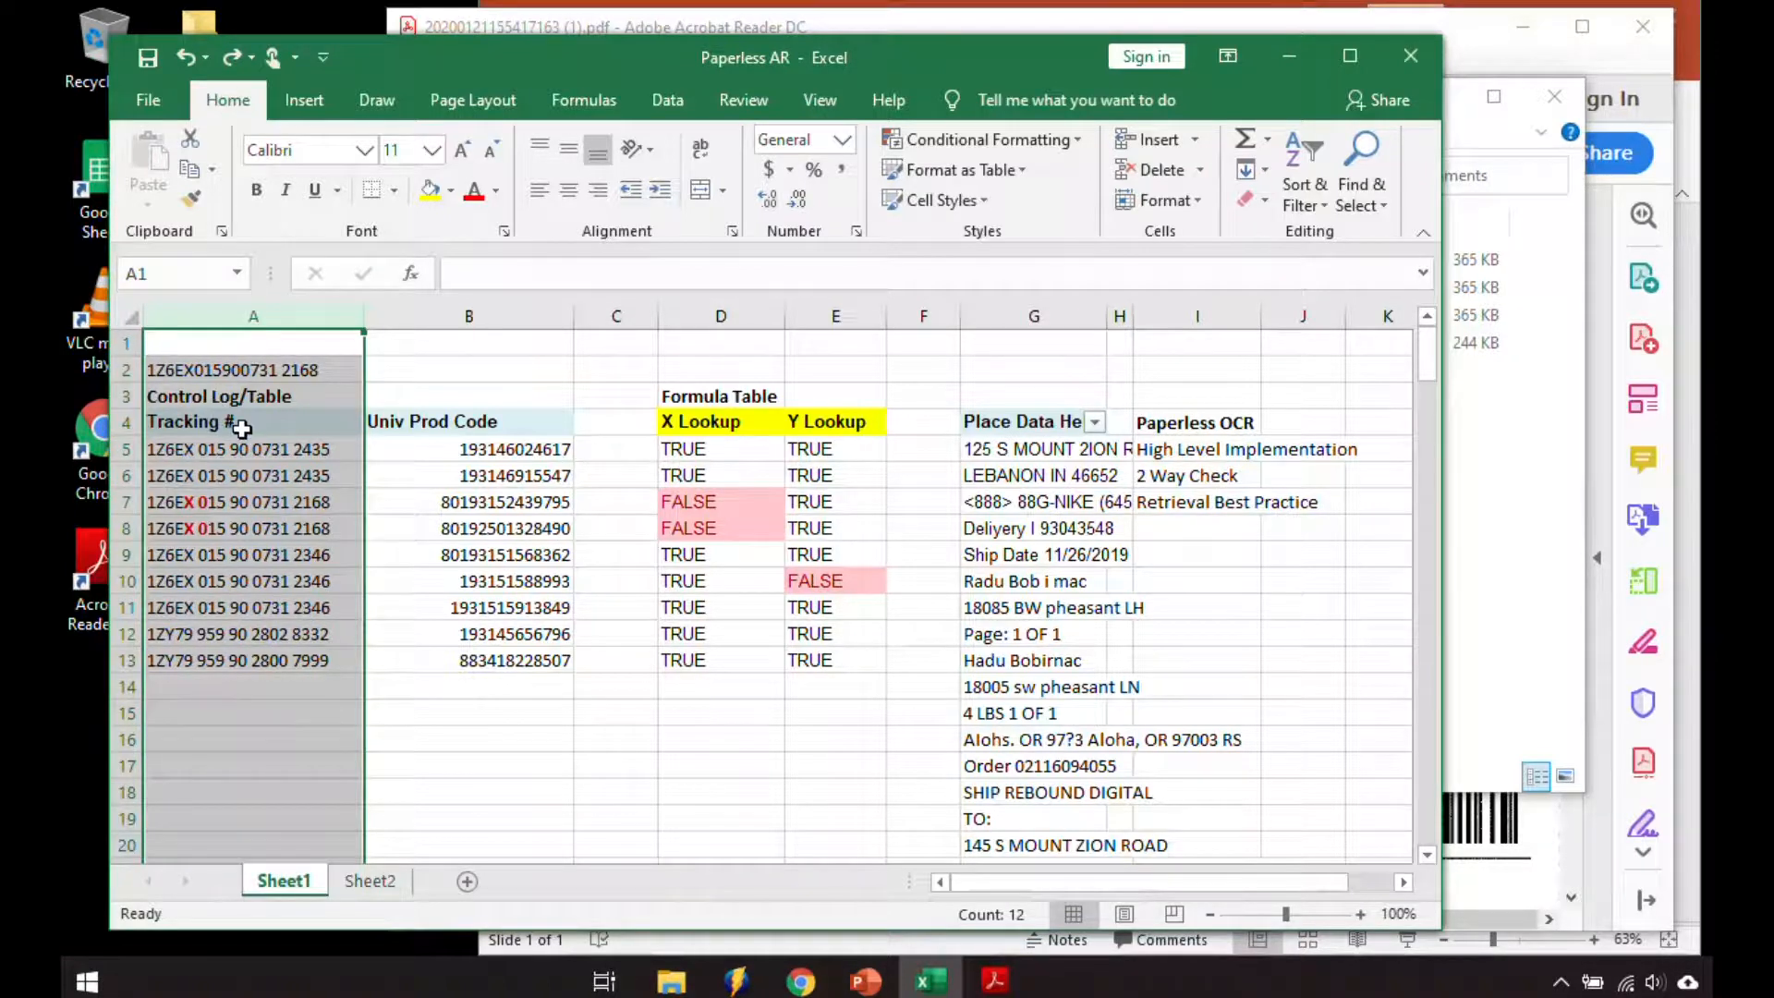
{"action": "left_click", "coordinate": [511, 316]}
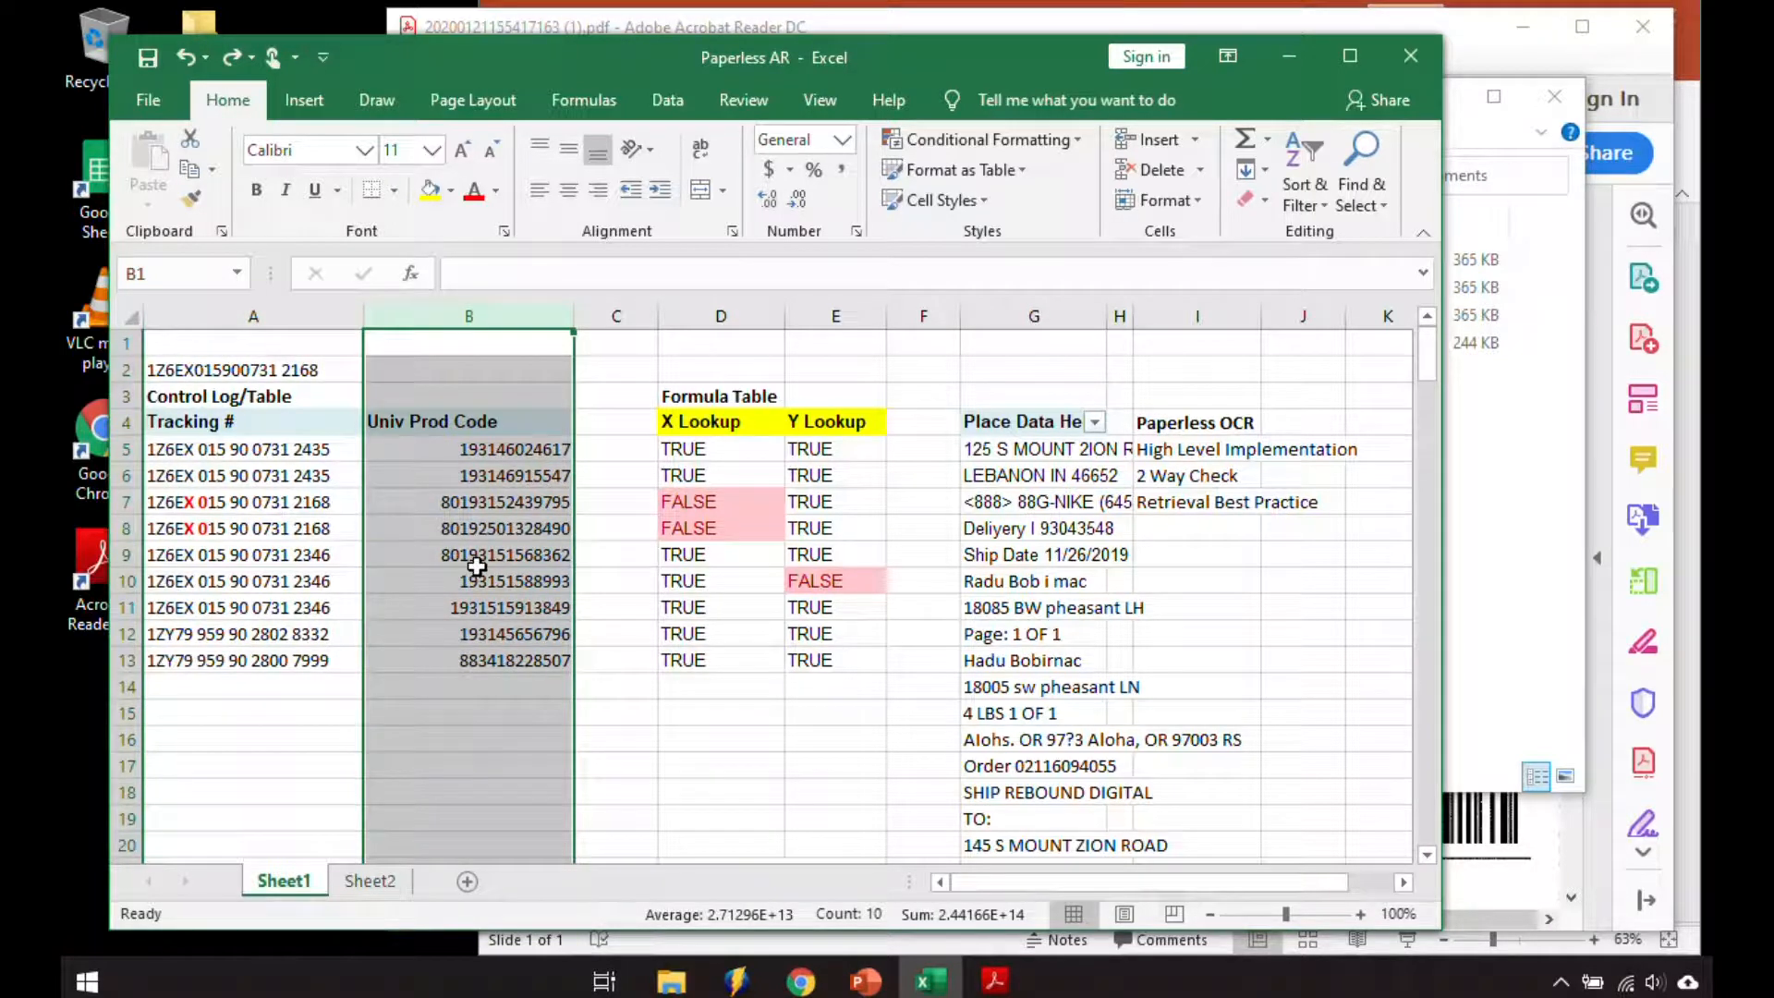
{"action": "double_click", "coordinate": [573, 316]}
Step: Copy the full tracking number text from cell A10
{"action": "left_click", "coordinate": [260, 556]}
{"action": "left_click", "coordinate": [257, 584]}
{"action": "right_click", "coordinate": [257, 584]}
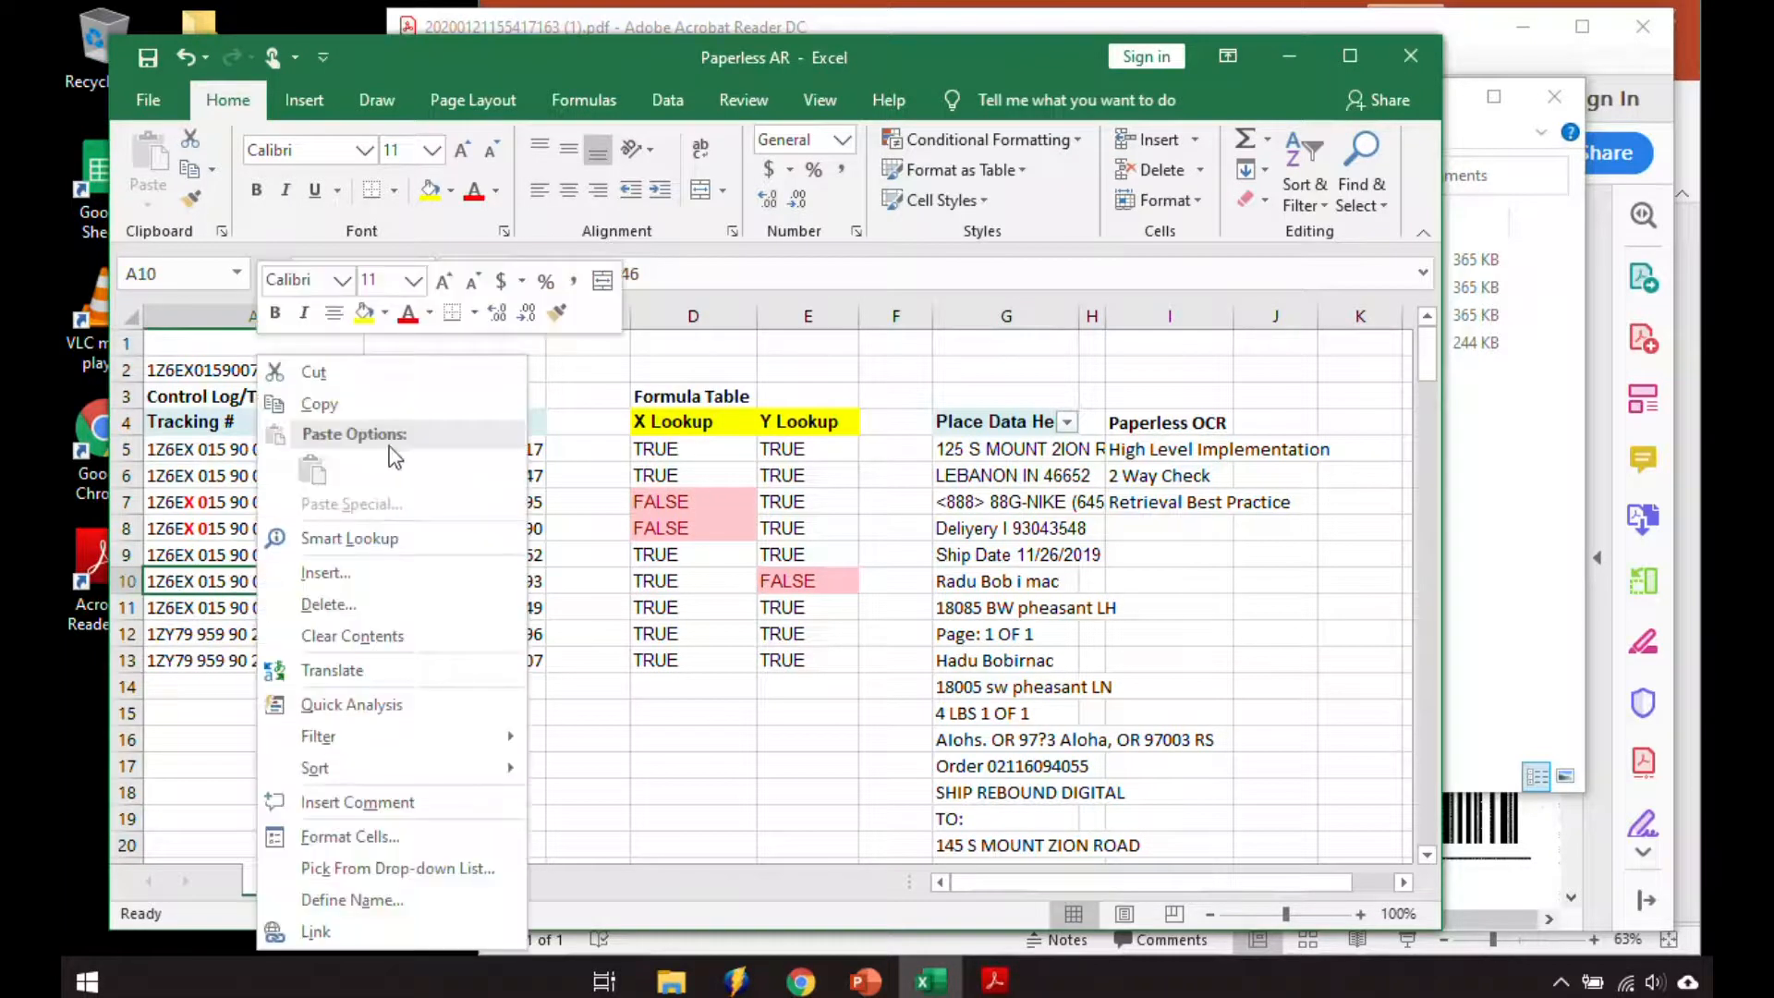
{"action": "left_click", "coordinate": [368, 403]}
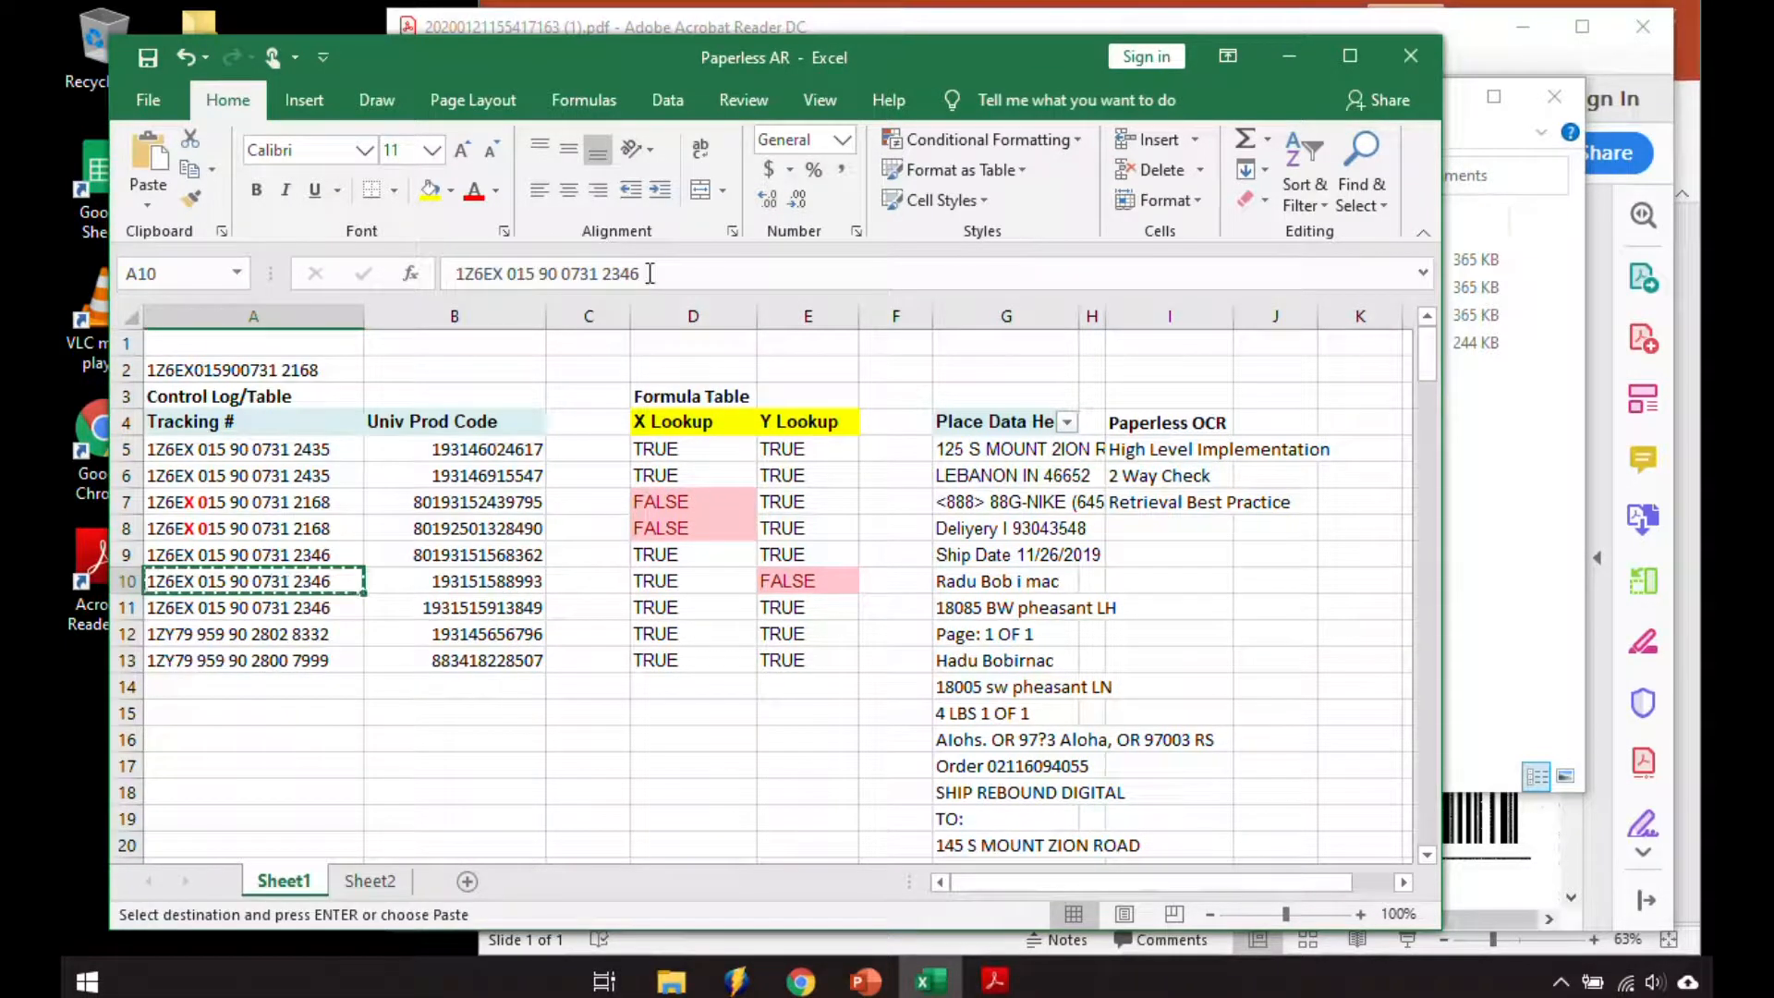
{"action": "left_click_drag", "start_coordinate": [649, 273], "coordinate": [416, 282]}
{"action": "right_click", "coordinate": [543, 265]}
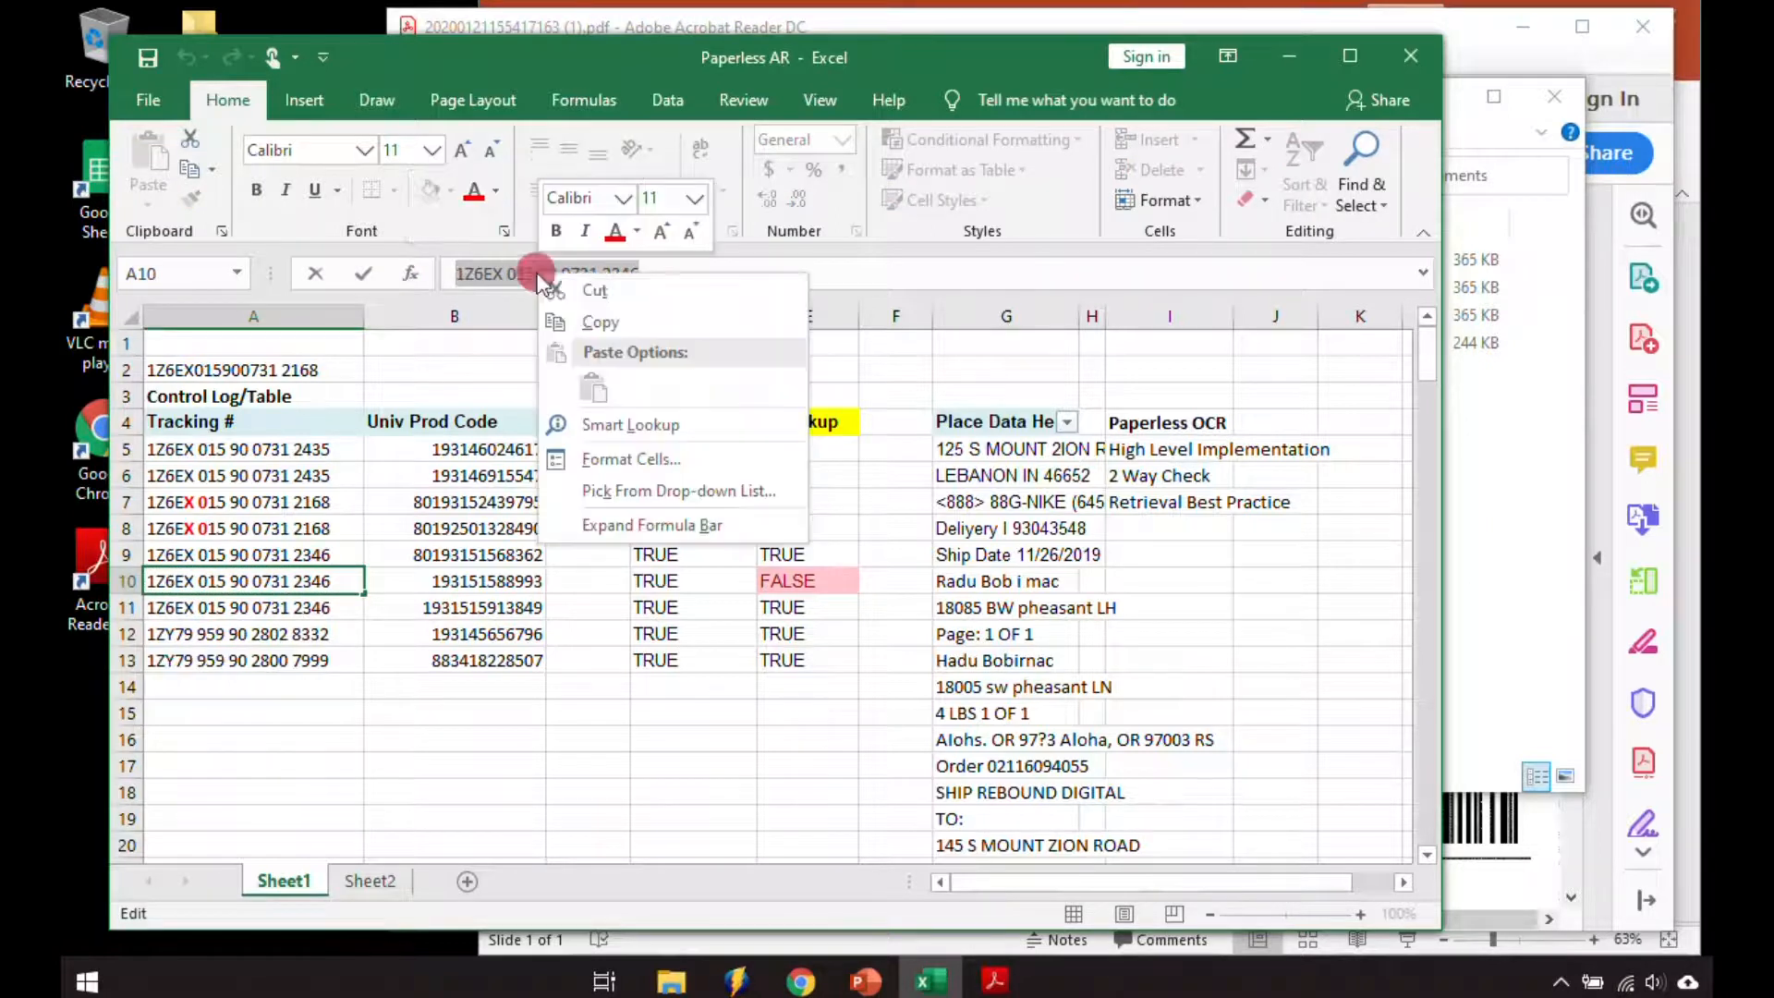
{"action": "left_click", "coordinate": [587, 325]}
Step: Switch to File Explorer and search the Documents folder for the copied tracking number
{"action": "left_click", "coordinate": [1477, 546]}
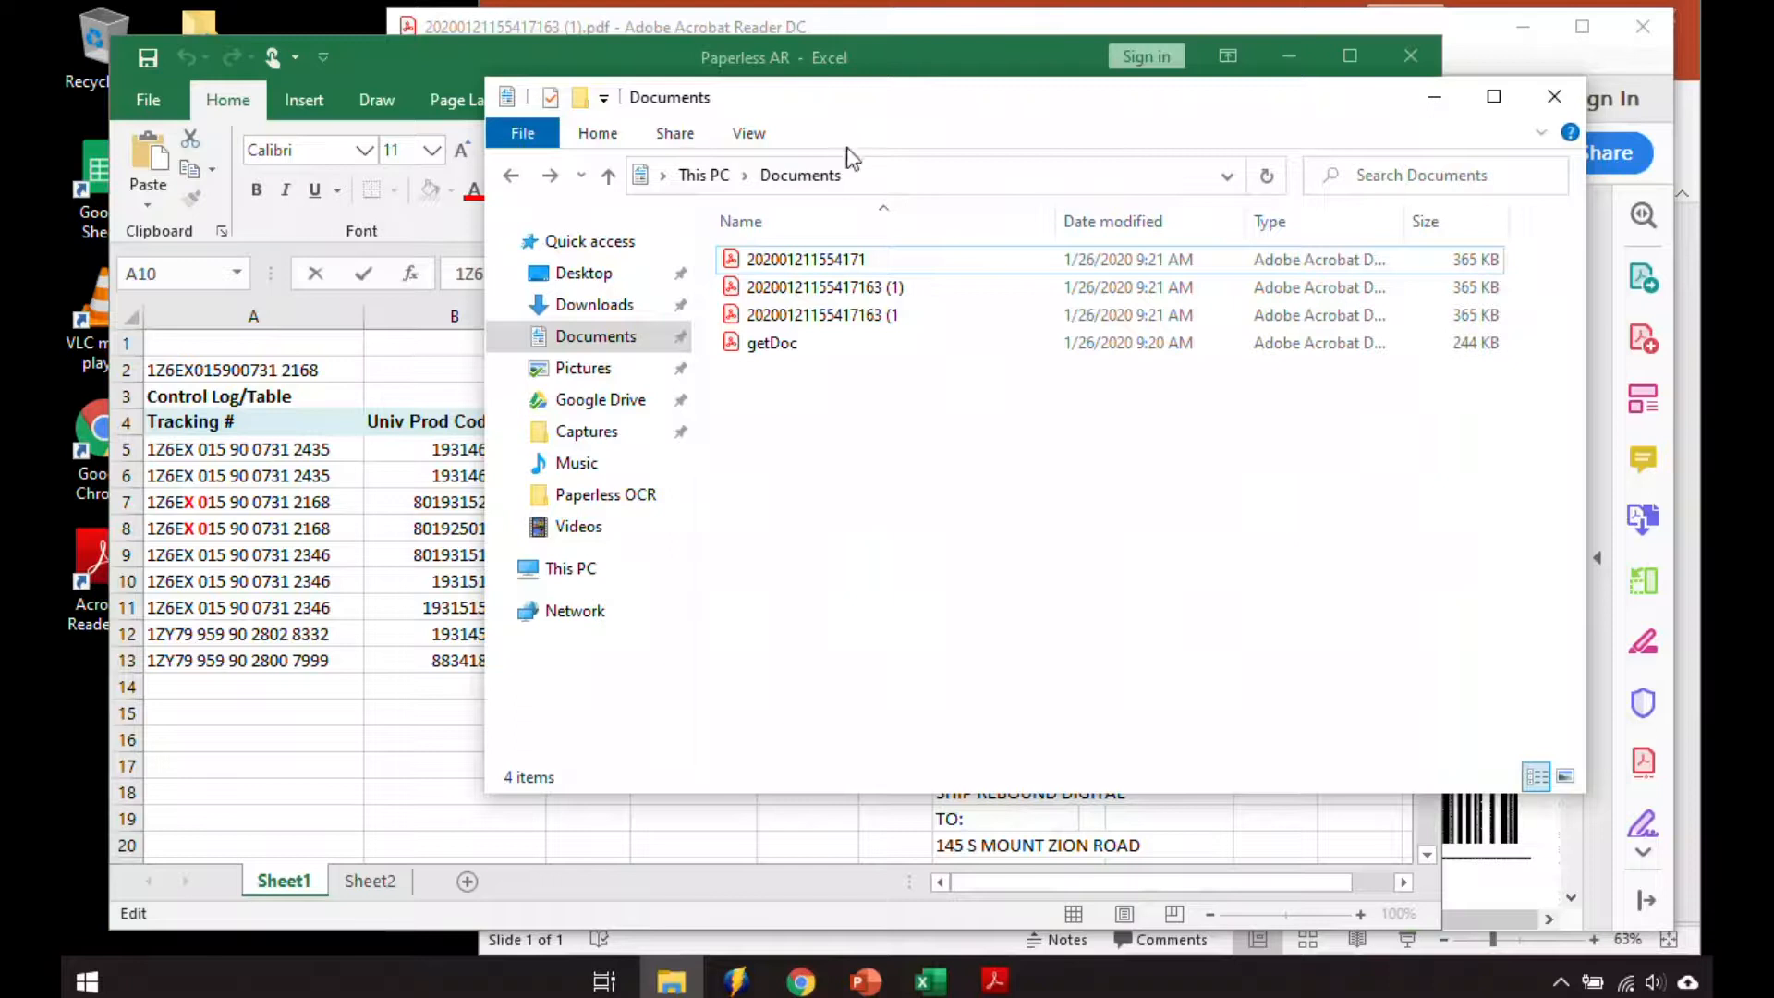
{"action": "left_click", "coordinate": [1414, 175]}
{"action": "key", "text": "ctrl+v"}
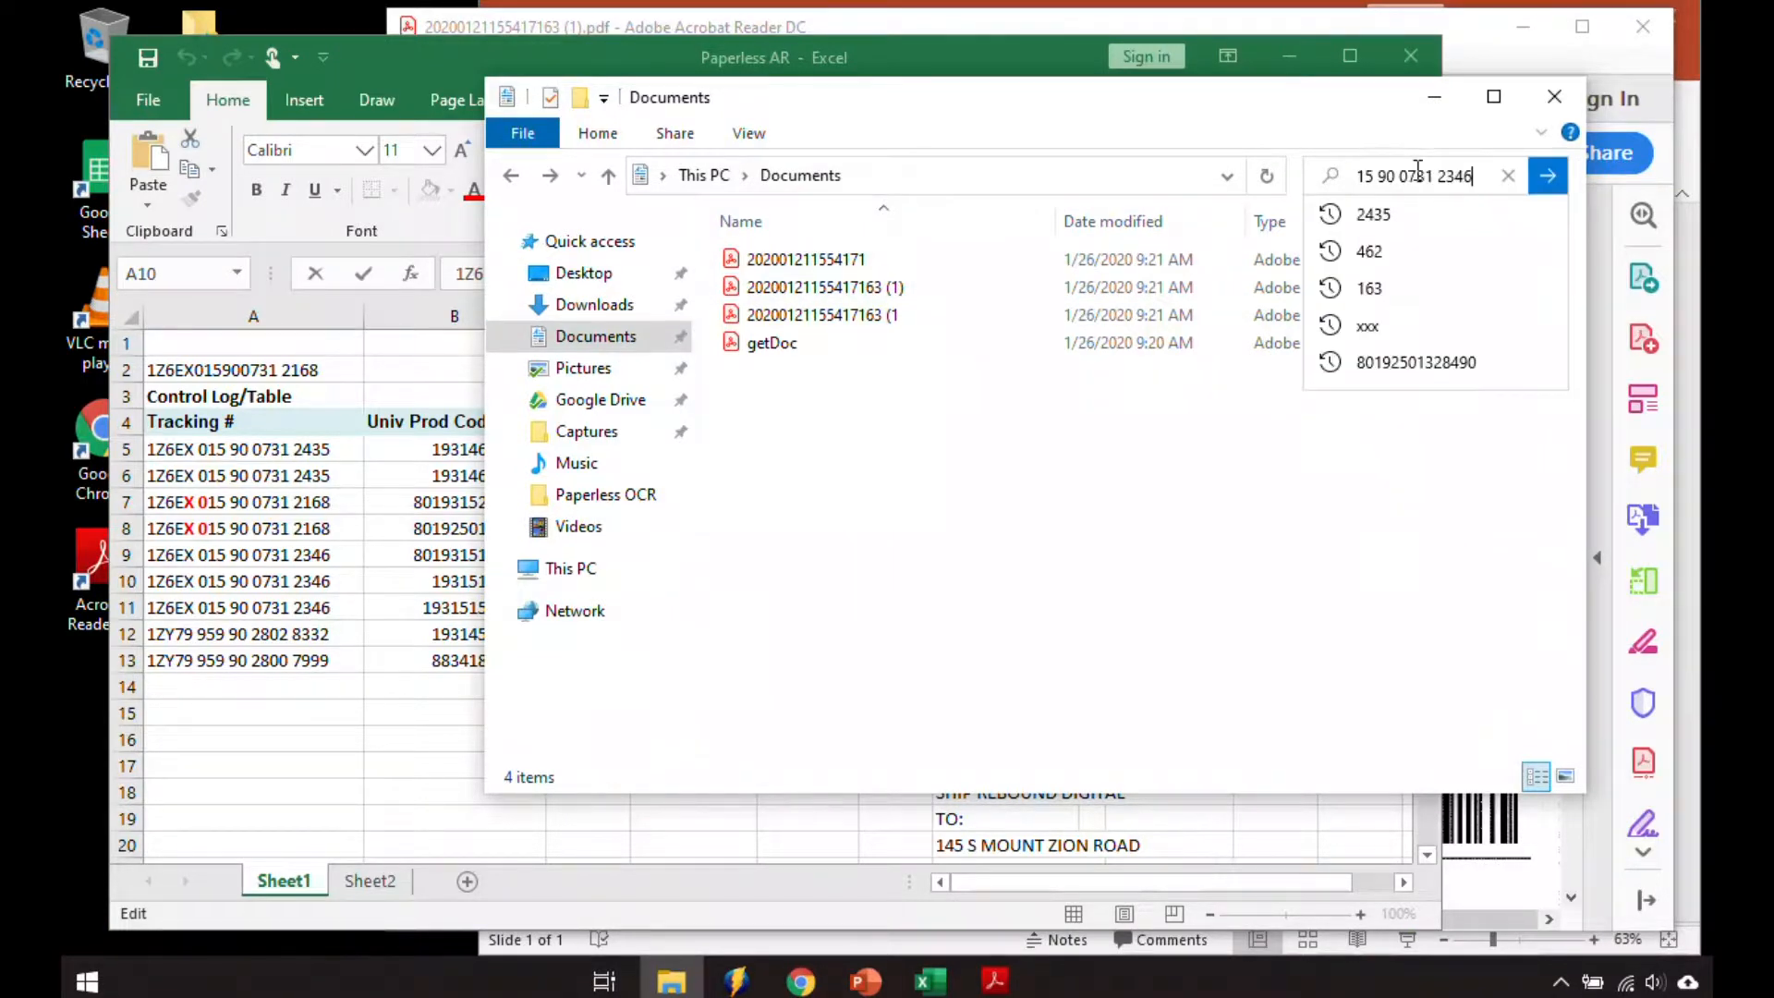
{"action": "key", "text": "Return"}
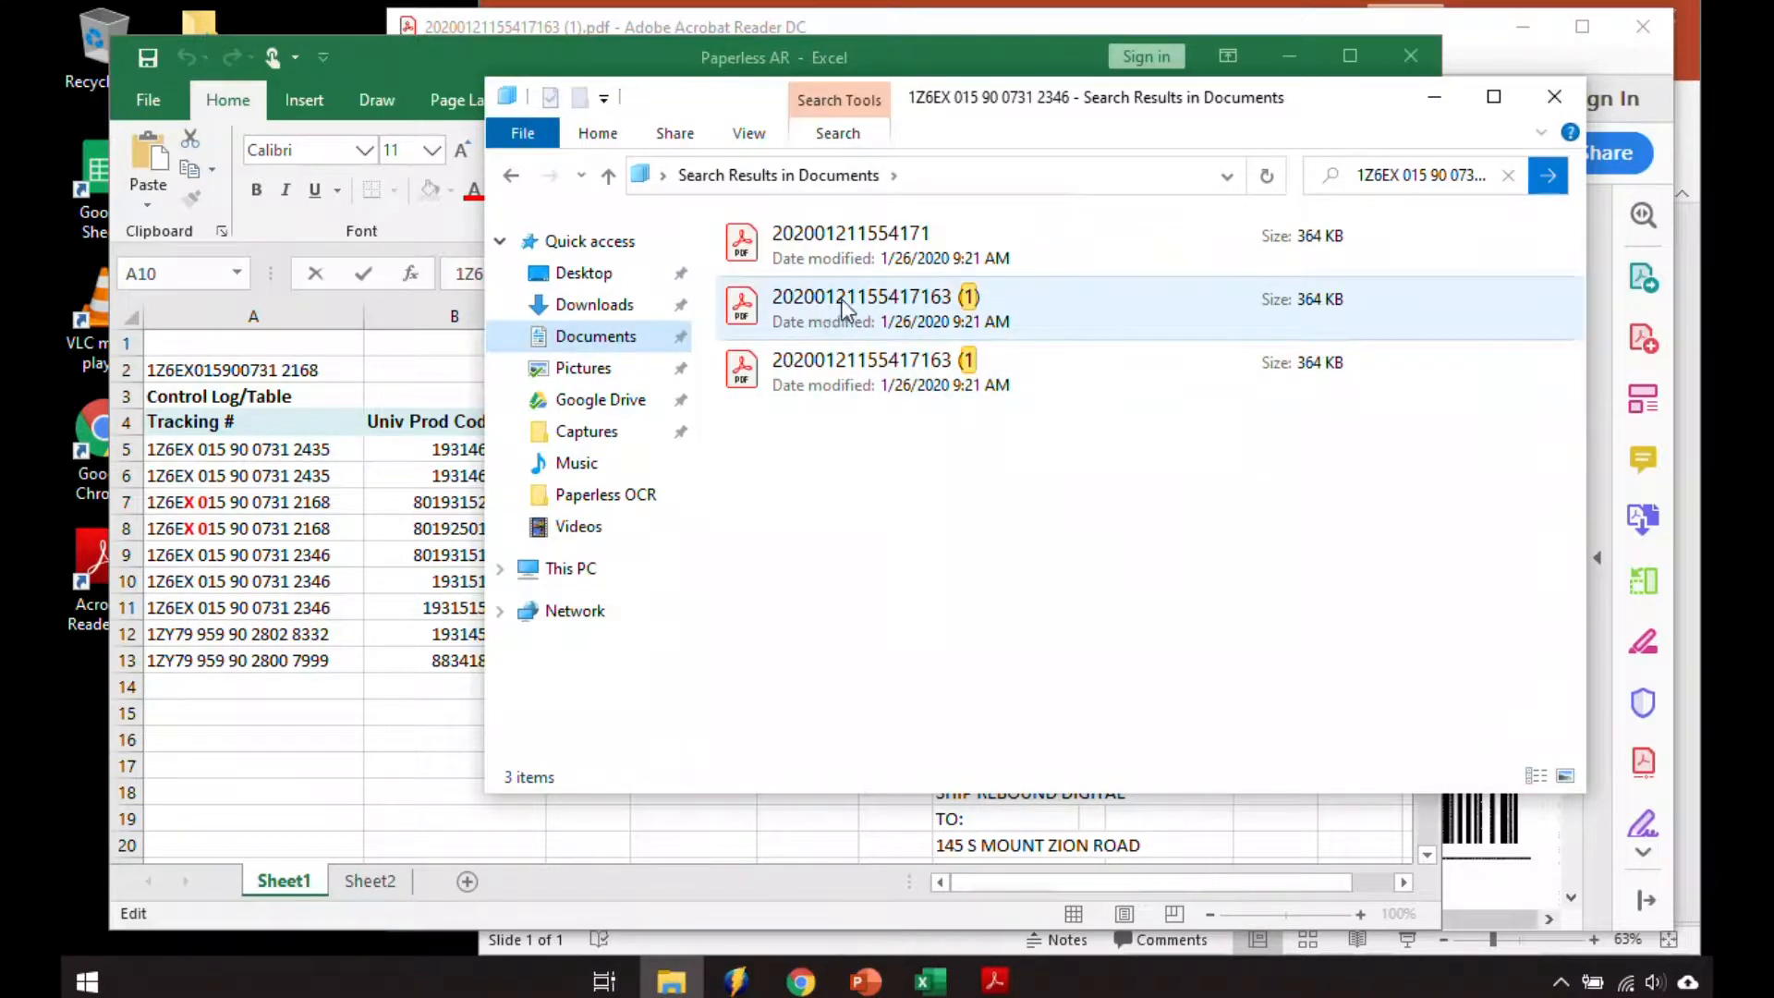
{"action": "left_click", "coordinate": [845, 309]}
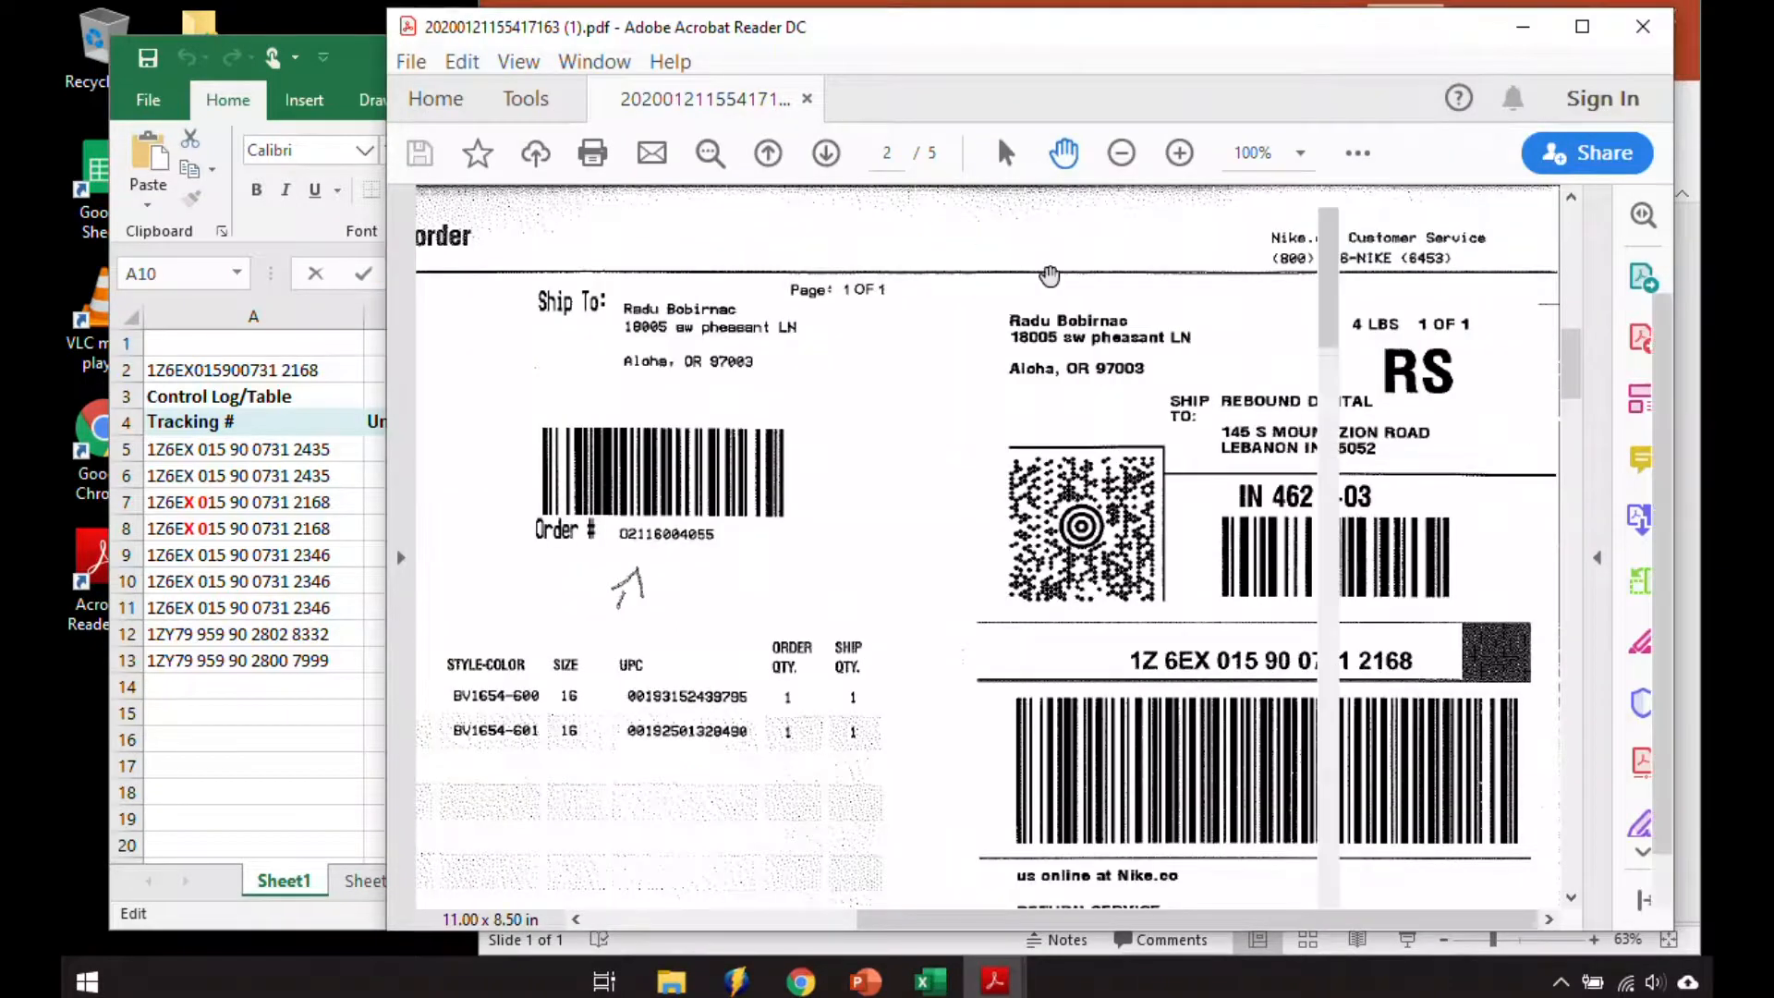
{"action": "left_click", "coordinate": [831, 233]}
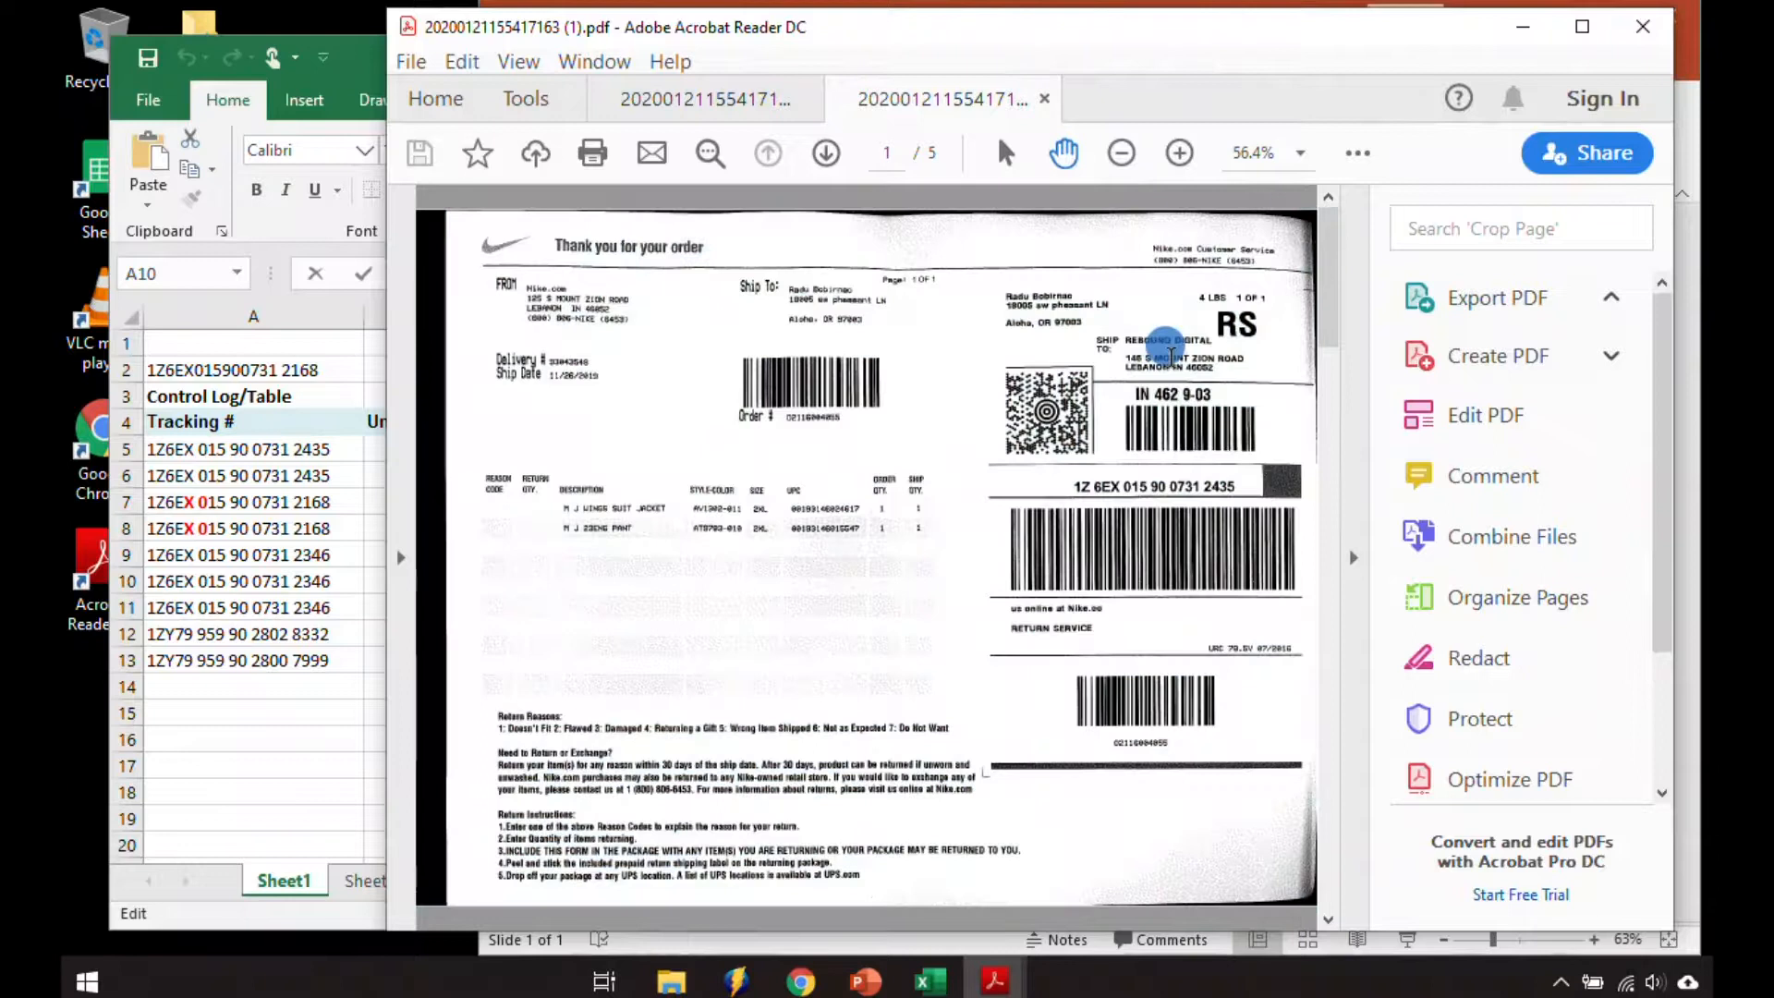
{"action": "left_click", "coordinate": [1159, 353]}
{"action": "left_click", "coordinate": [1354, 381]}
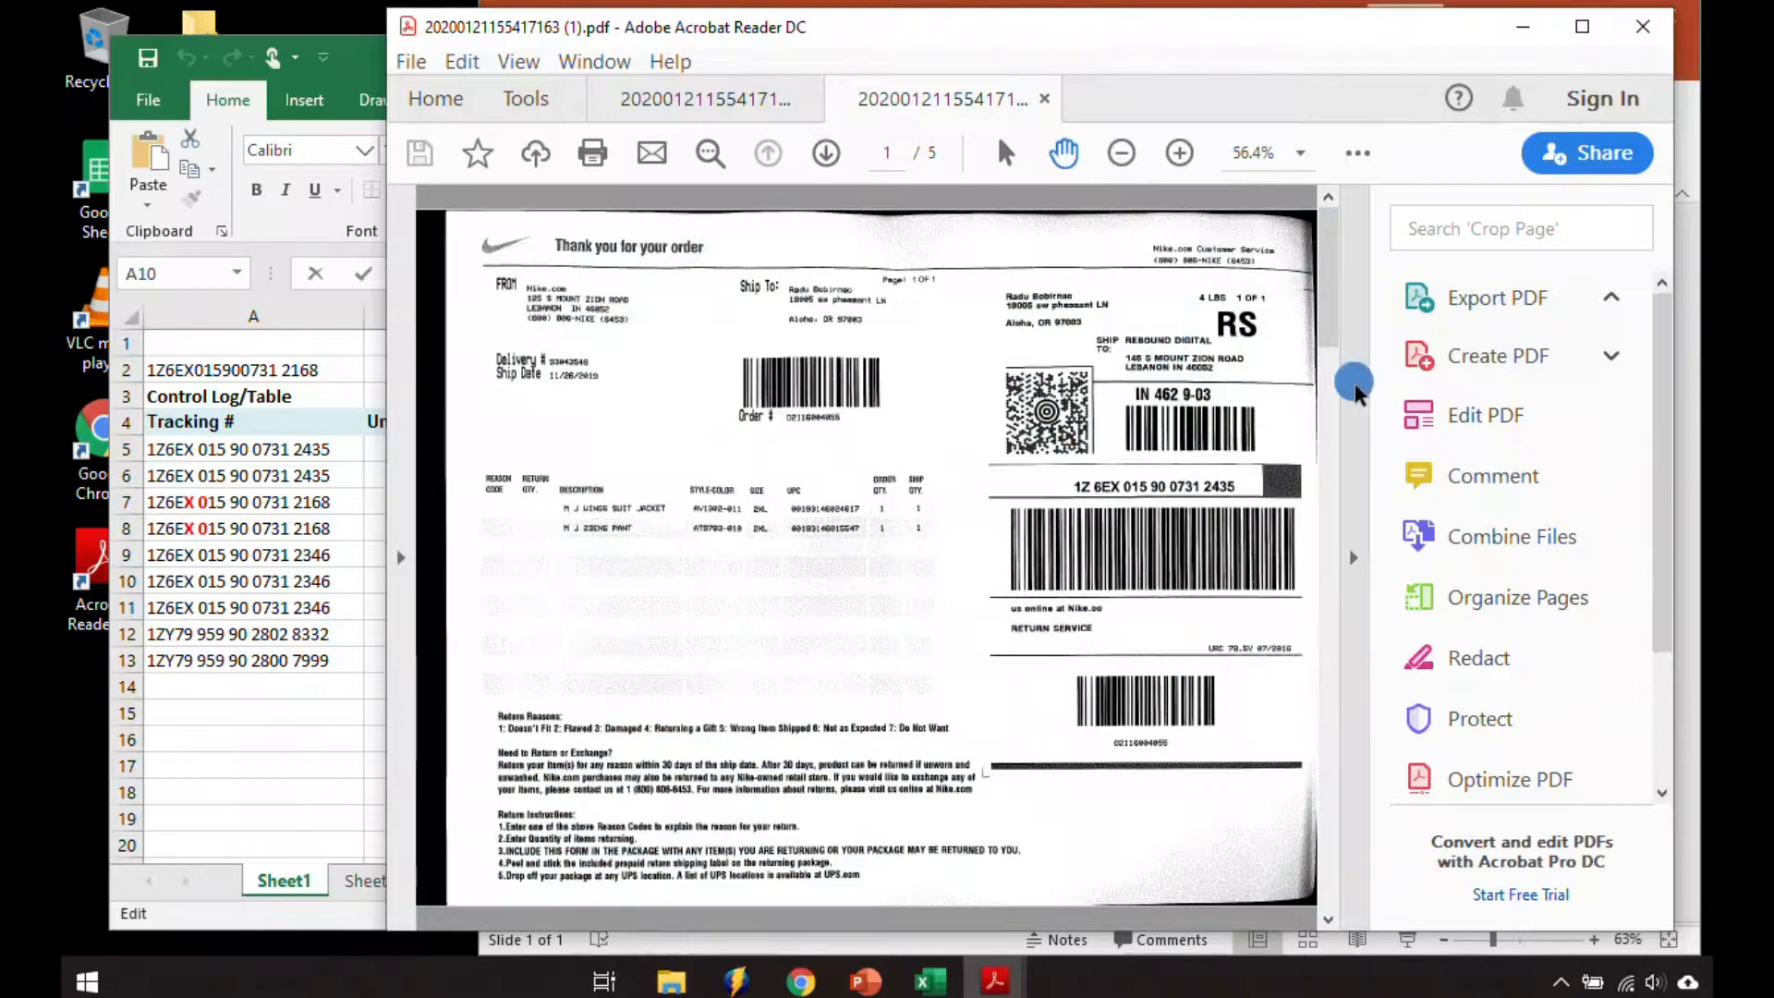
{"action": "key", "text": "ctrl+f"}
{"action": "key", "text": "ctrl+v"}
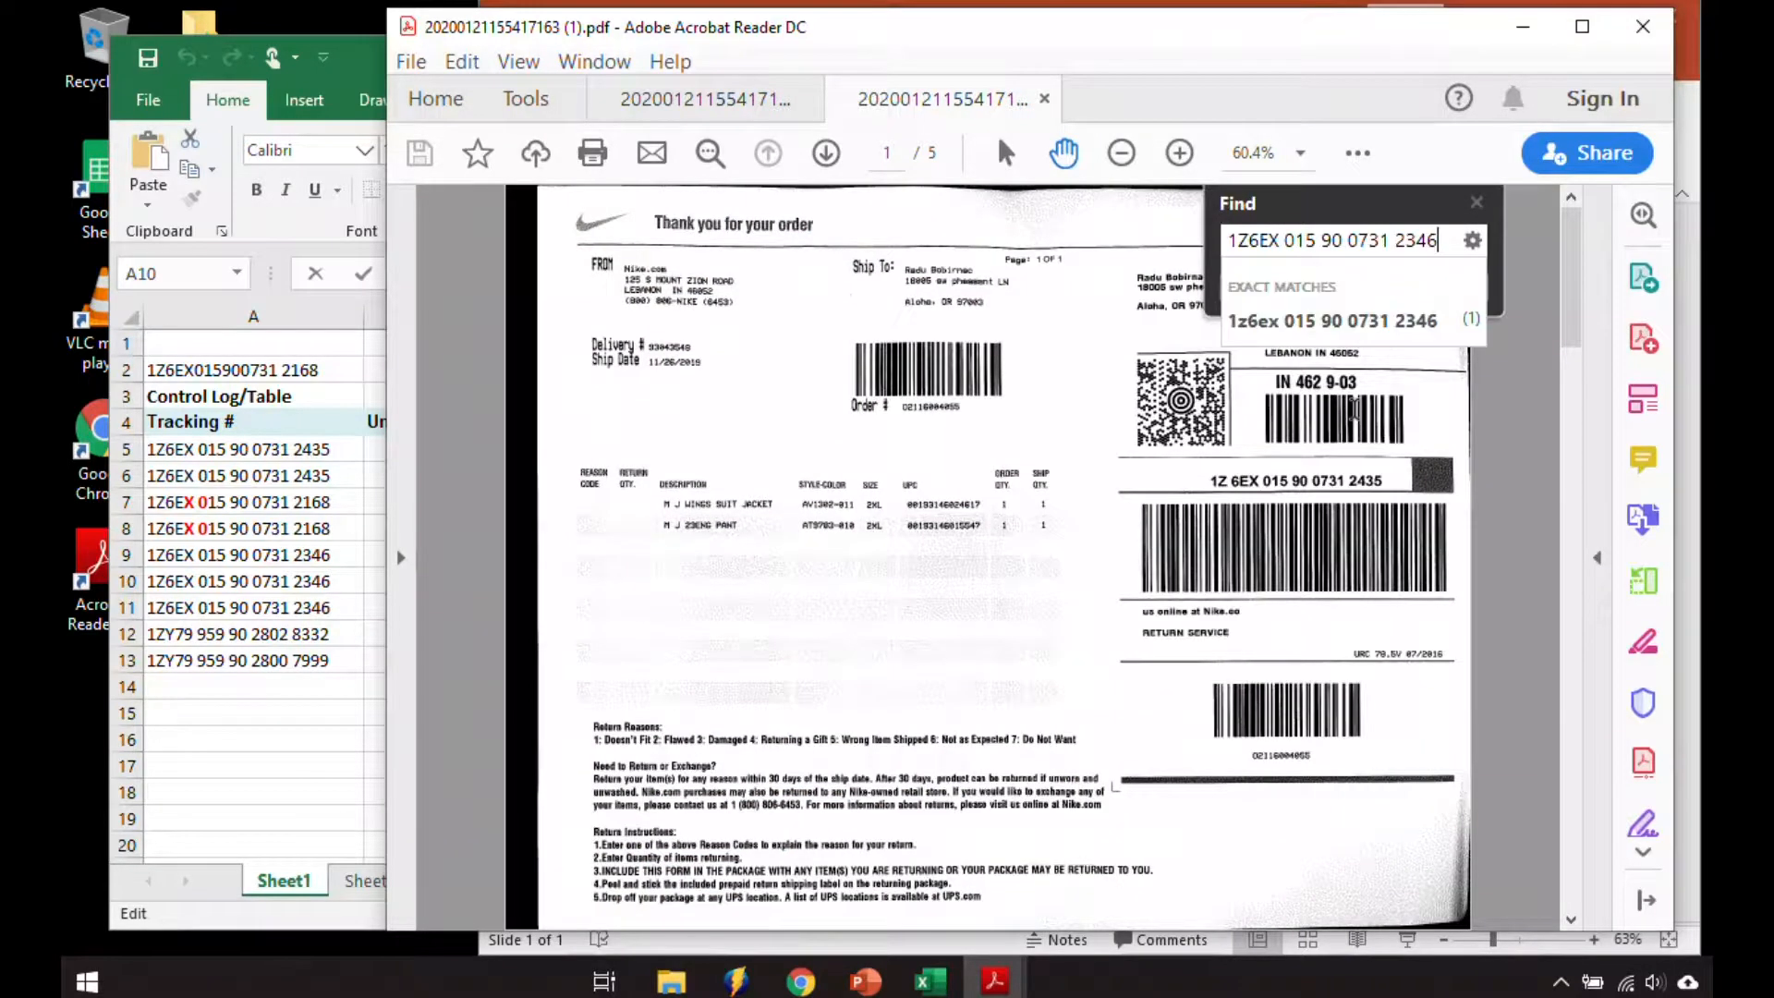
{"action": "key", "text": "Return"}
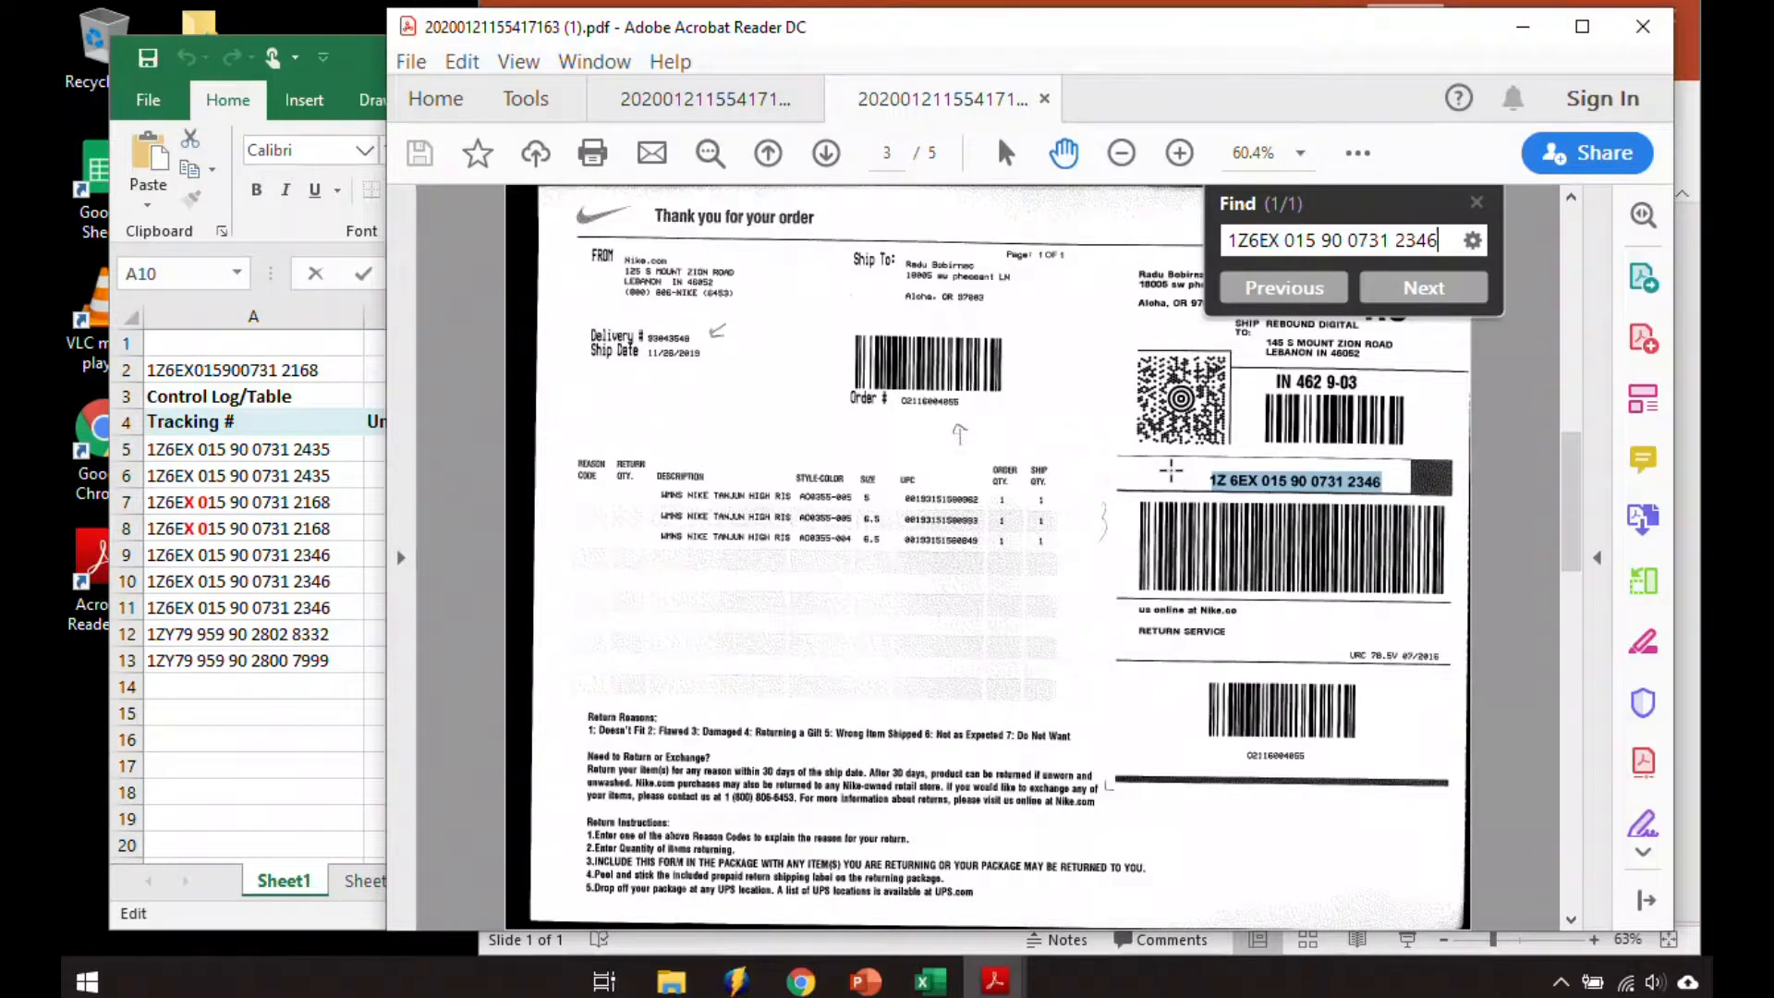
Step: Close the newly opened PDF copy and return to Excel, leaving the edit of cell A10
{"action": "left_click", "coordinate": [1045, 98]}
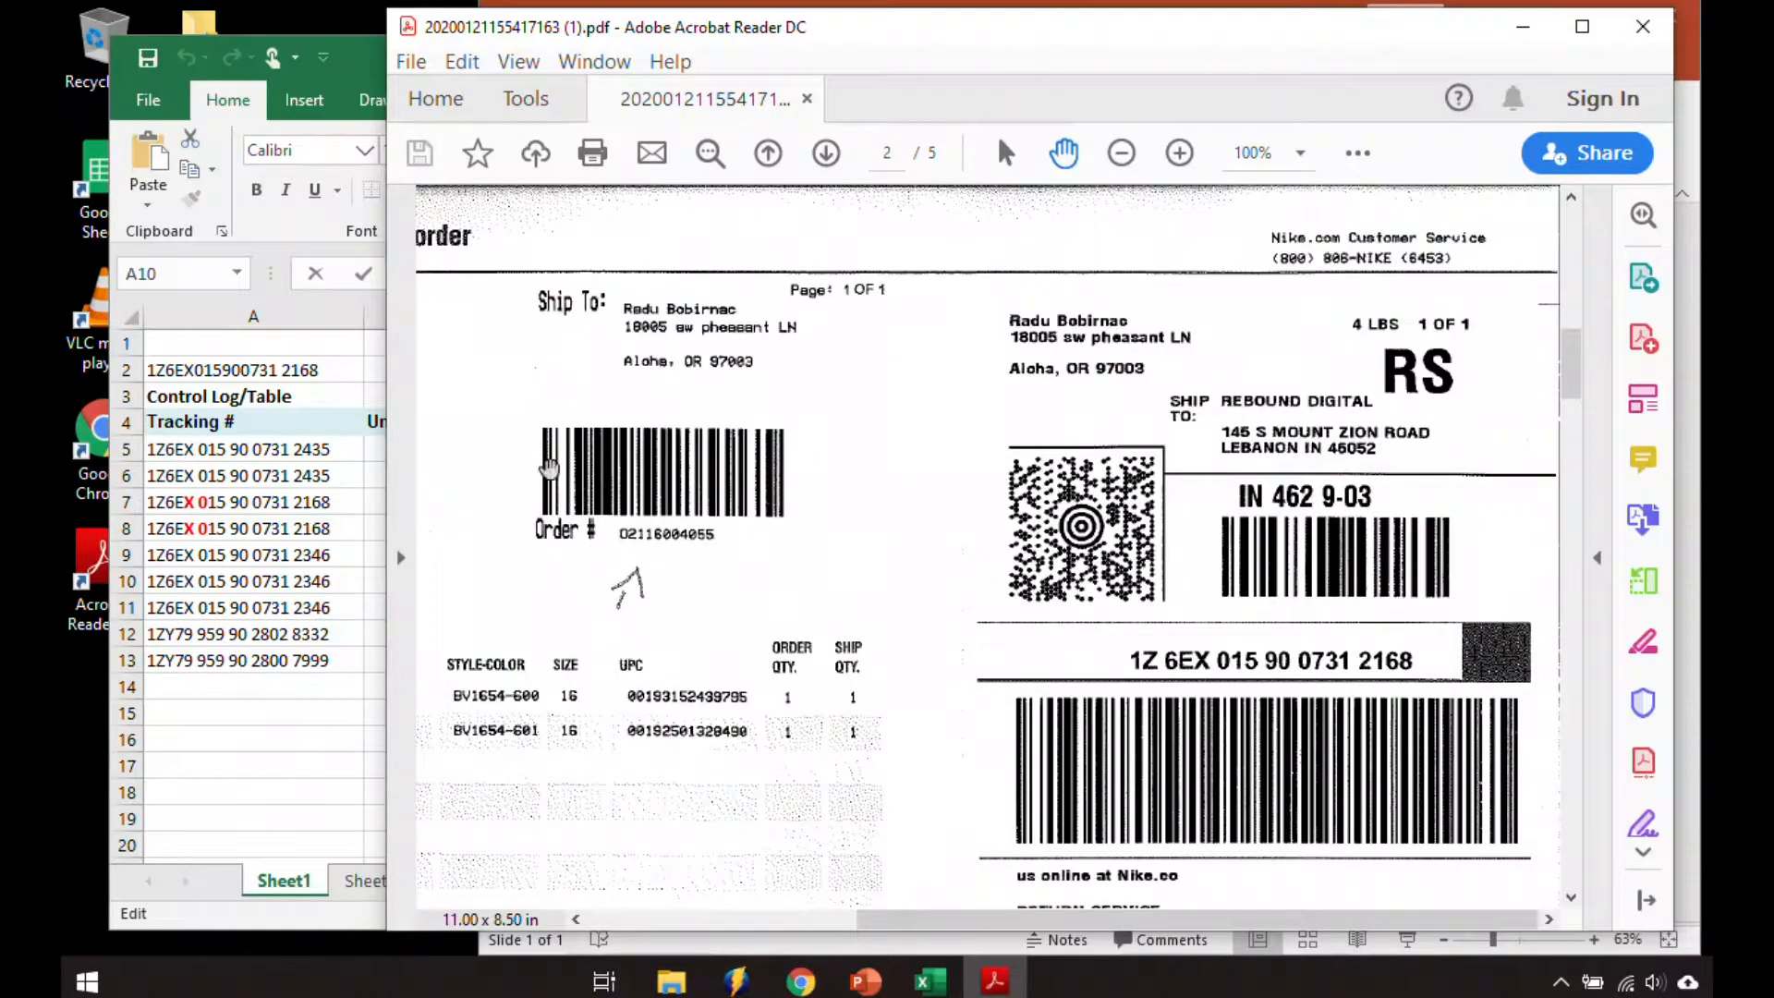
{"action": "left_click", "coordinate": [232, 723]}
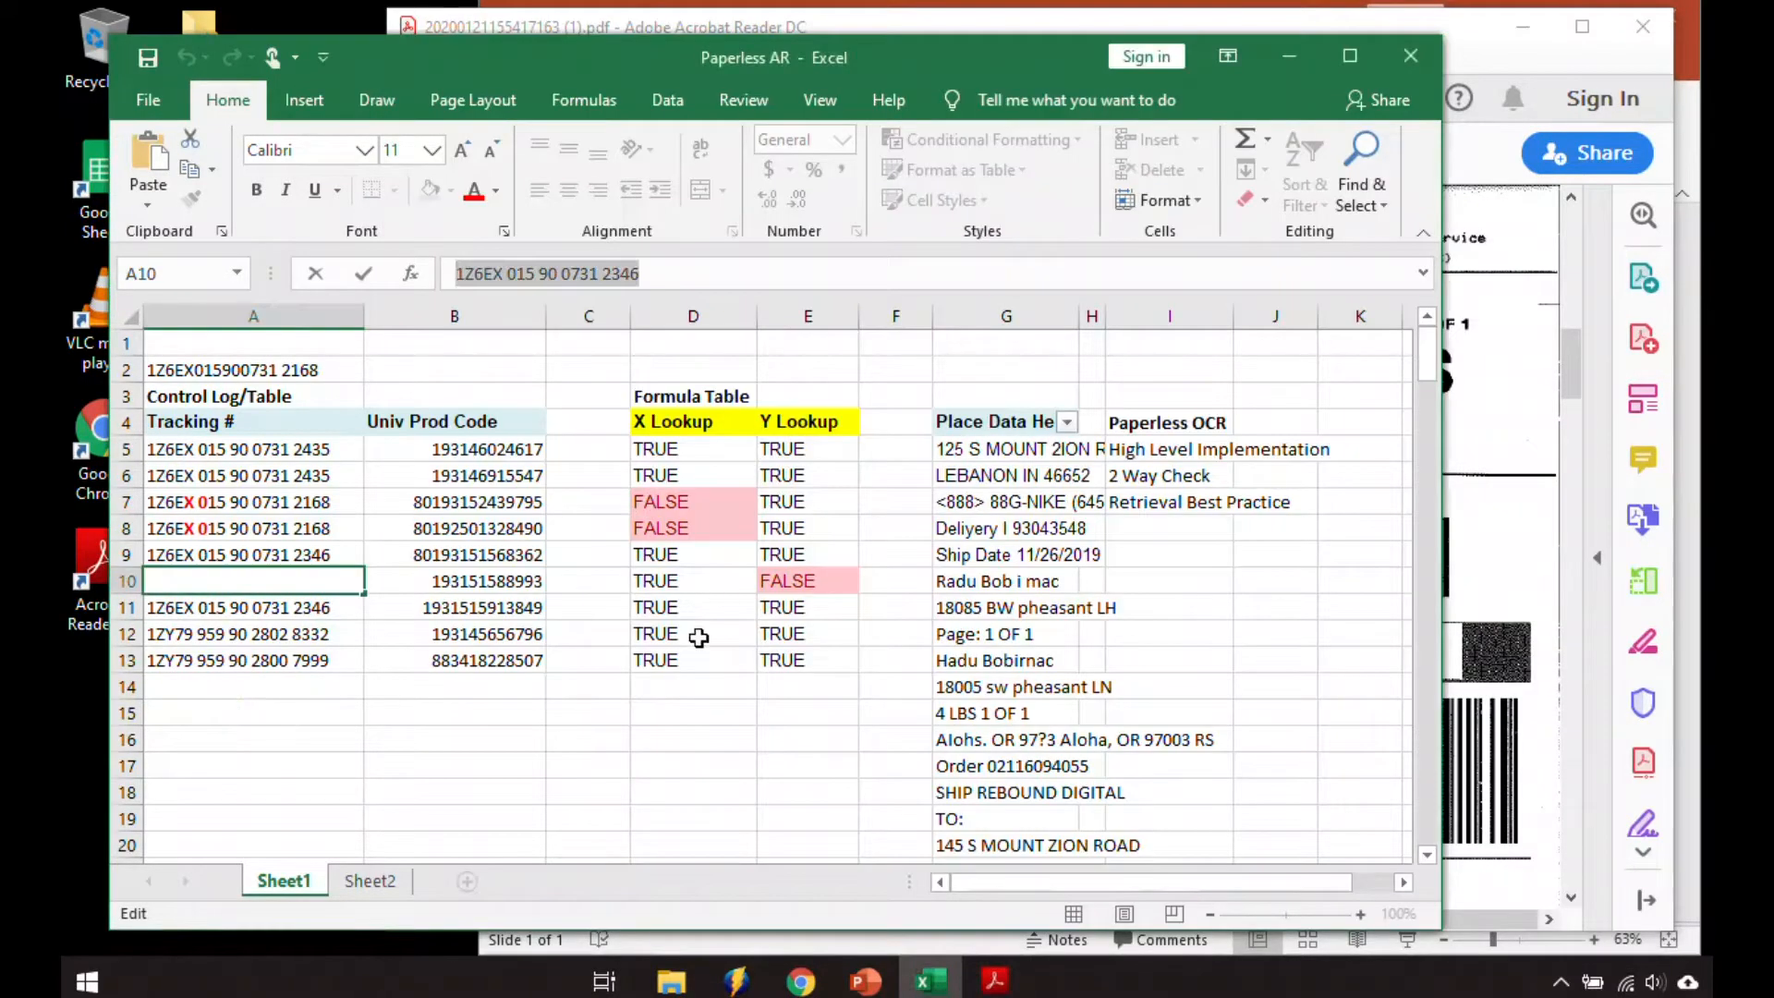
{"action": "left_click", "coordinate": [405, 762]}
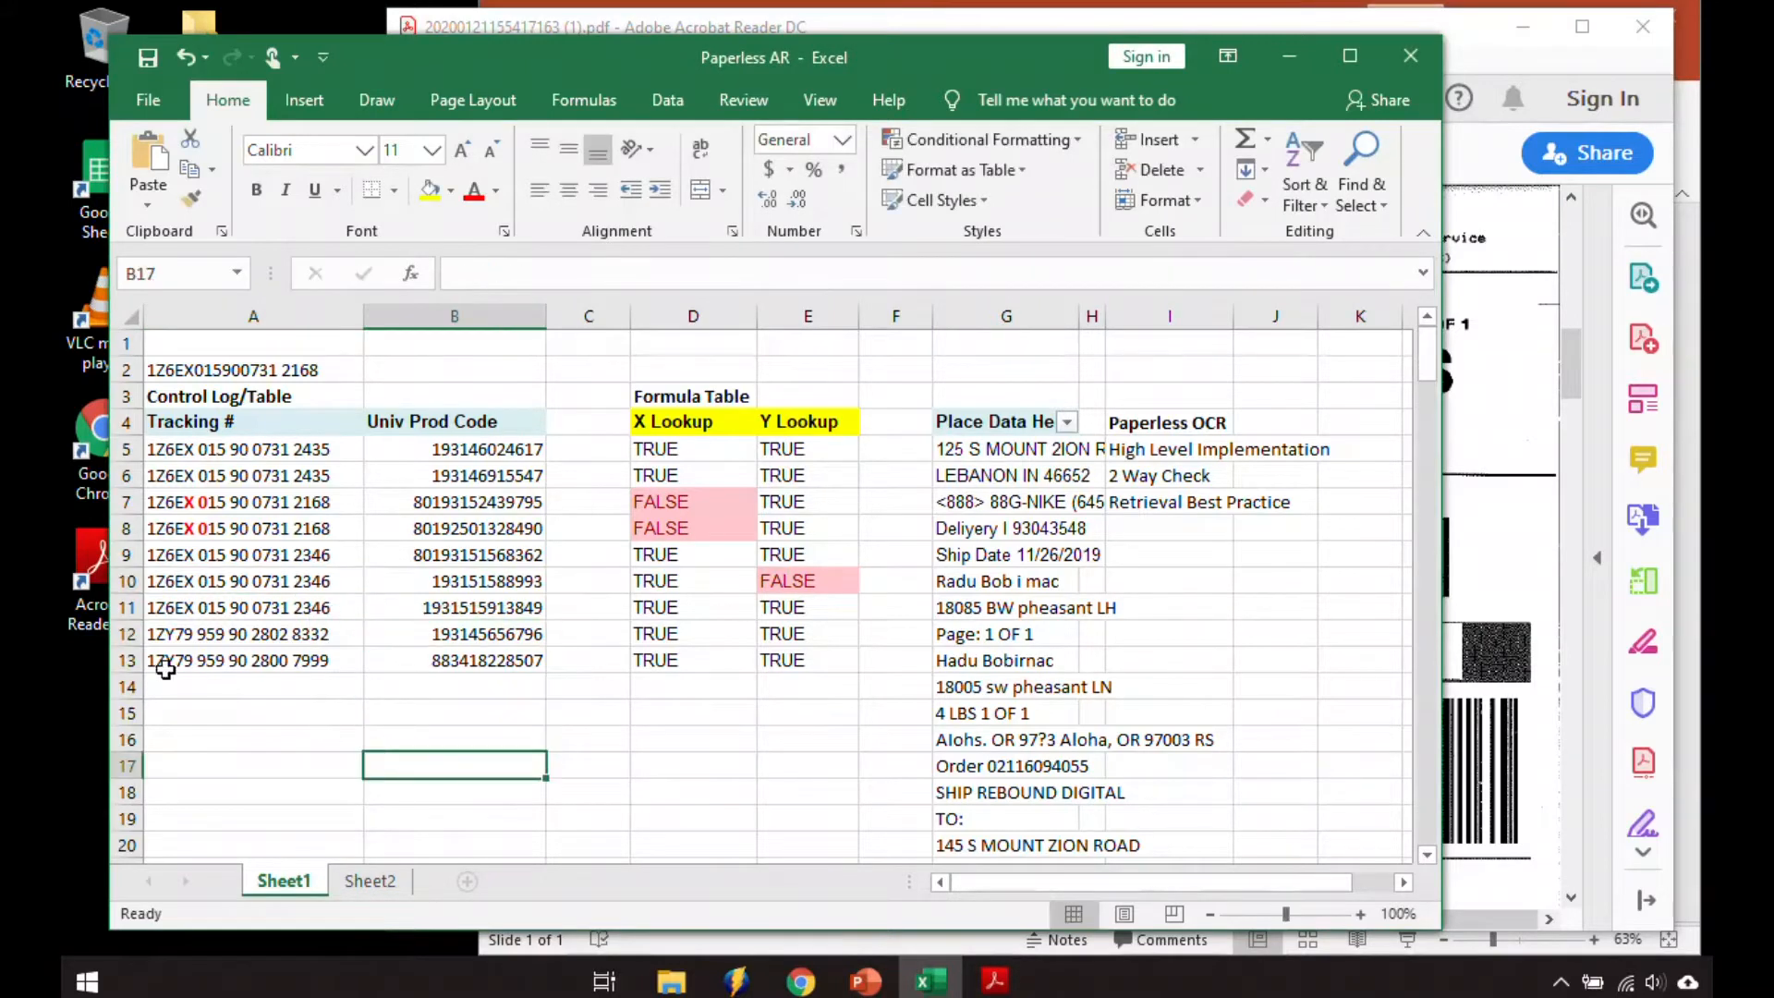